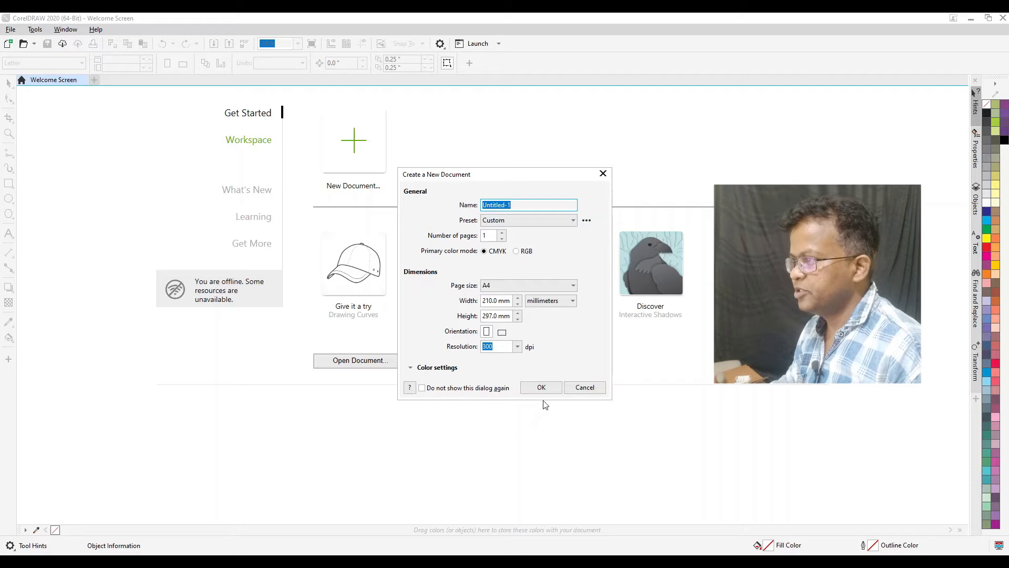
# Create a one-page A4 document named Untitled-1 in millimetres, portrait, with CMYK colour mode and 300 dpi resolution
pyautogui.click(494, 288)
pyautogui.click(594, 345)
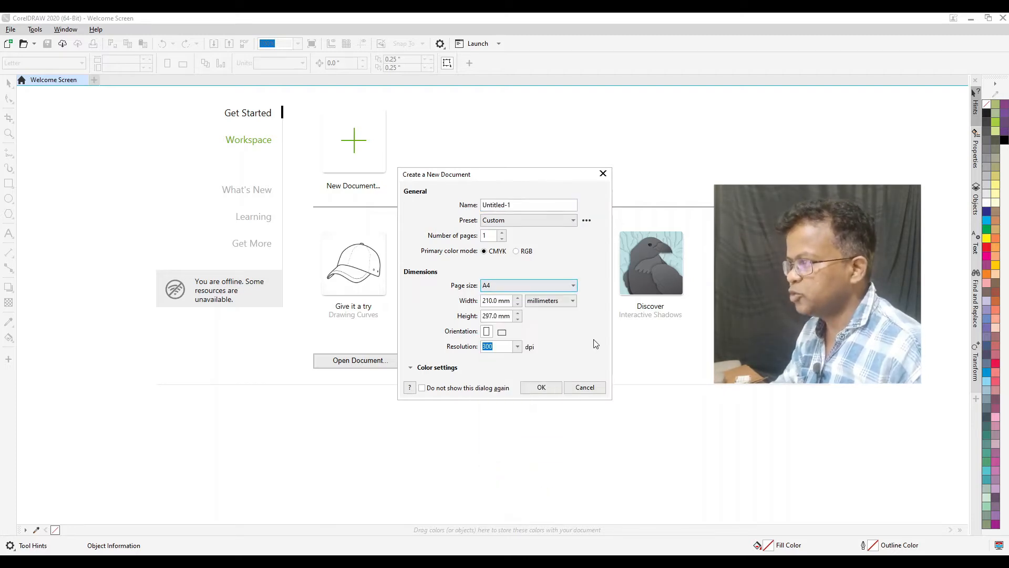
pyautogui.click(547, 302)
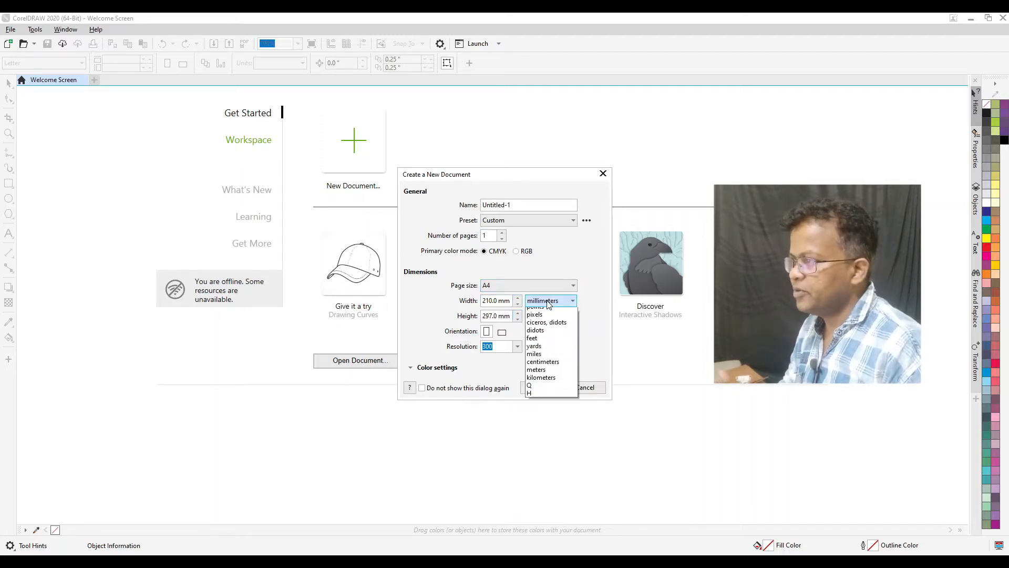
pyautogui.click(547, 303)
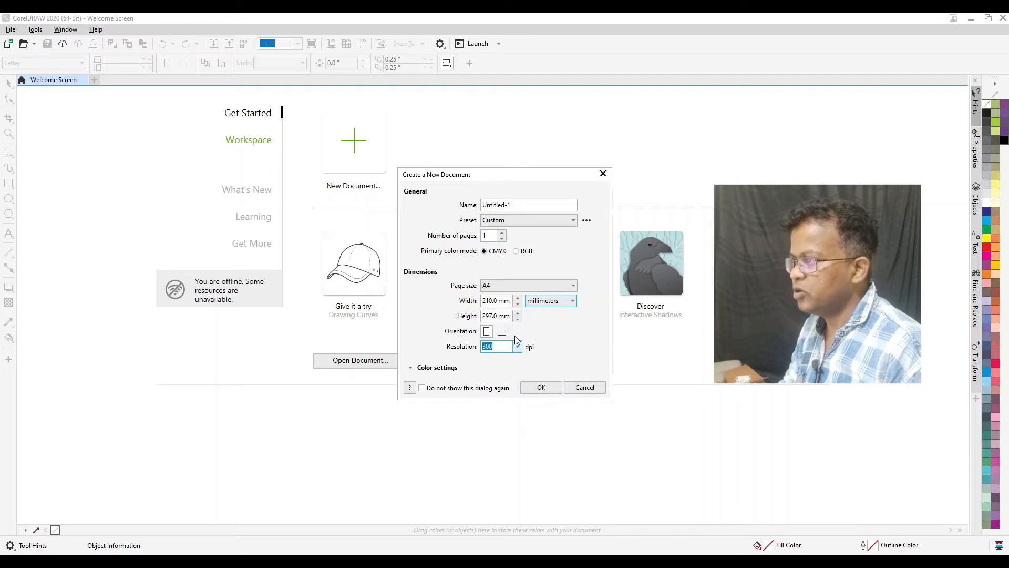
pyautogui.click(544, 391)
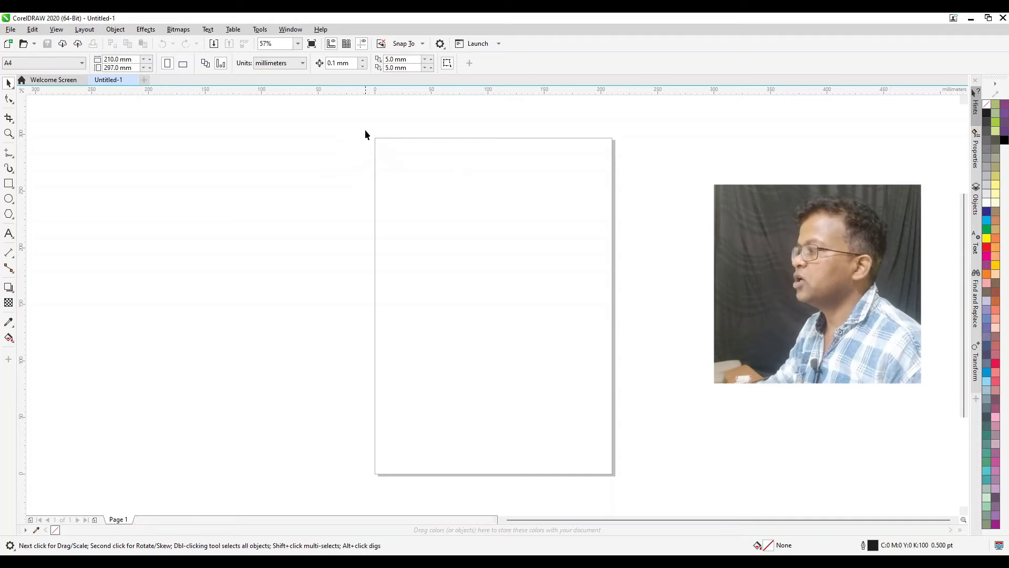
# Draw a tall rectangle about 57 mm wide and 97 mm high with the Rectangle tool in the page's upper left area
pyautogui.press('F2')
pyautogui.moveTo(356, 125); pyautogui.dragTo(625, 282)
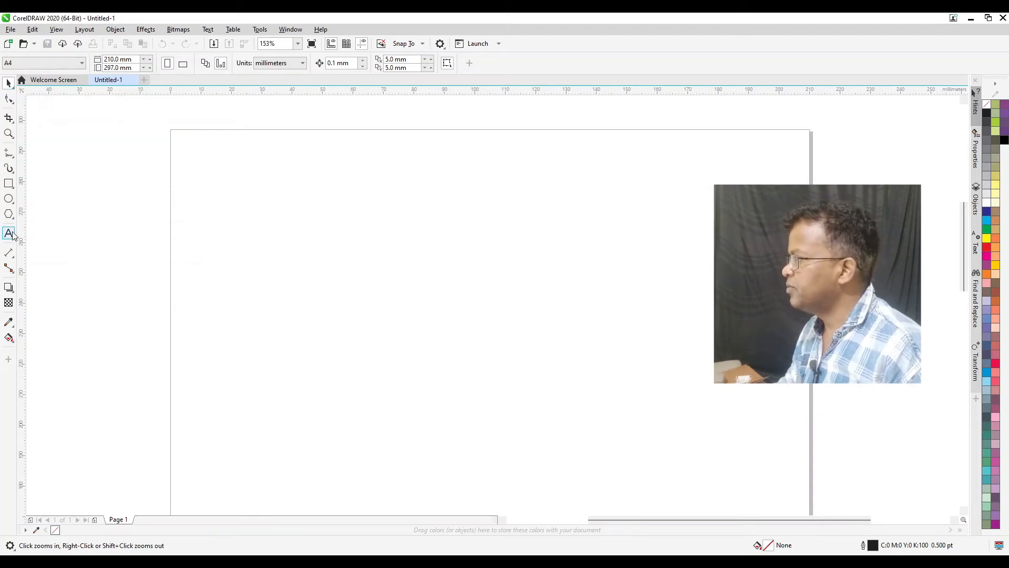
pyautogui.click(9, 183)
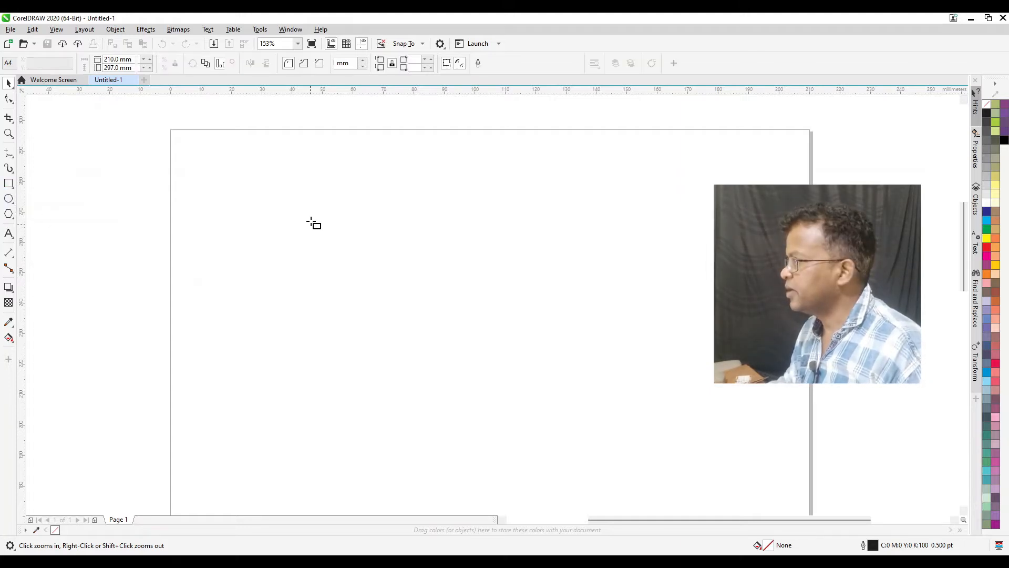
pyautogui.moveTo(207, 172); pyautogui.dragTo(531, 297)
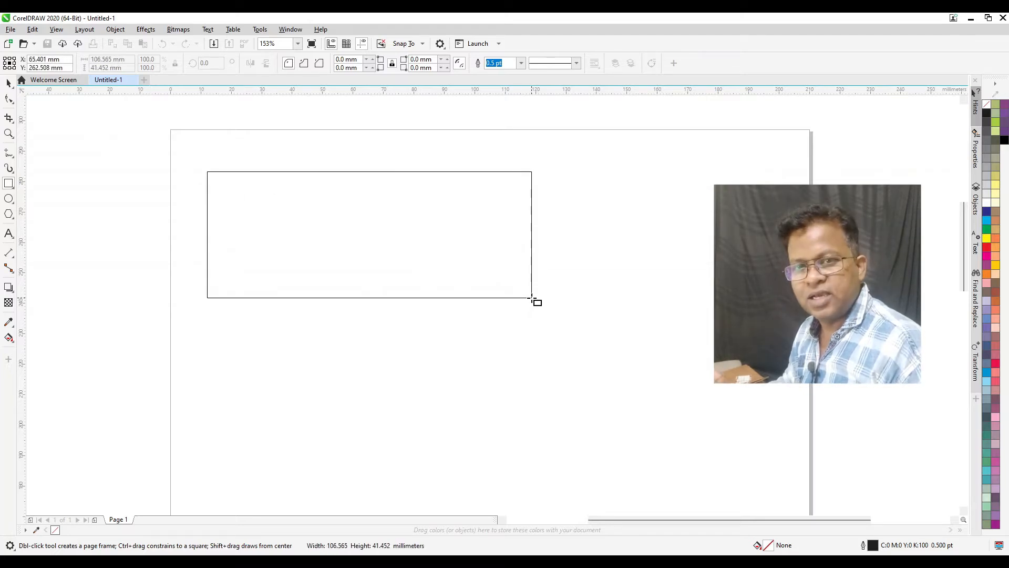
pyautogui.moveTo(531, 297); pyautogui.dragTo(381, 466)
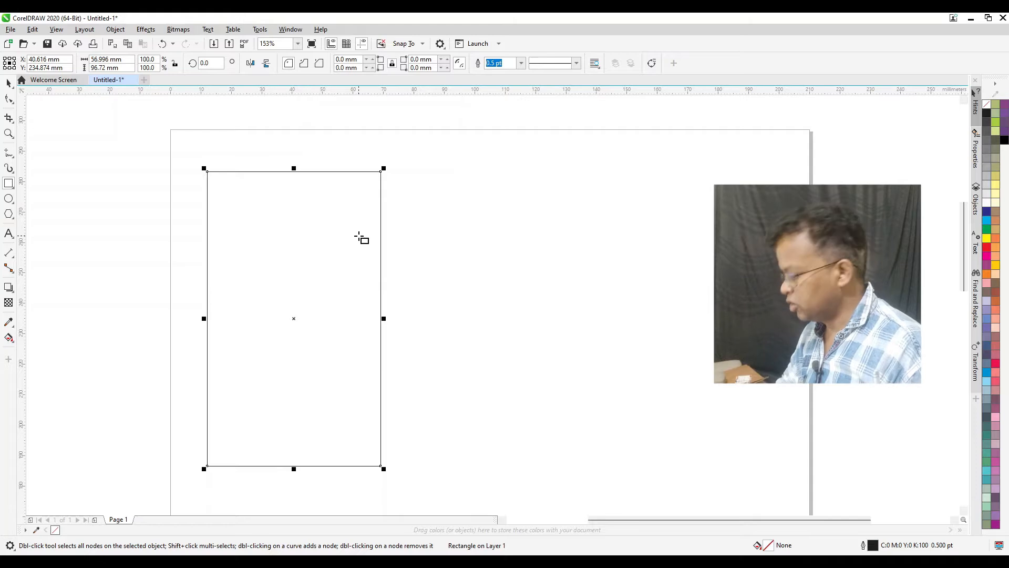
# Draw a square about 71 mm on each side to the right of the tall rectangle
pyautogui.moveTo(391, 202)
pyautogui.mouseDown()
pyautogui.moveTo(462, 301)
pyautogui.moveTo(582, 387)
pyautogui.moveTo(603, 417)
pyautogui.mouseUp()
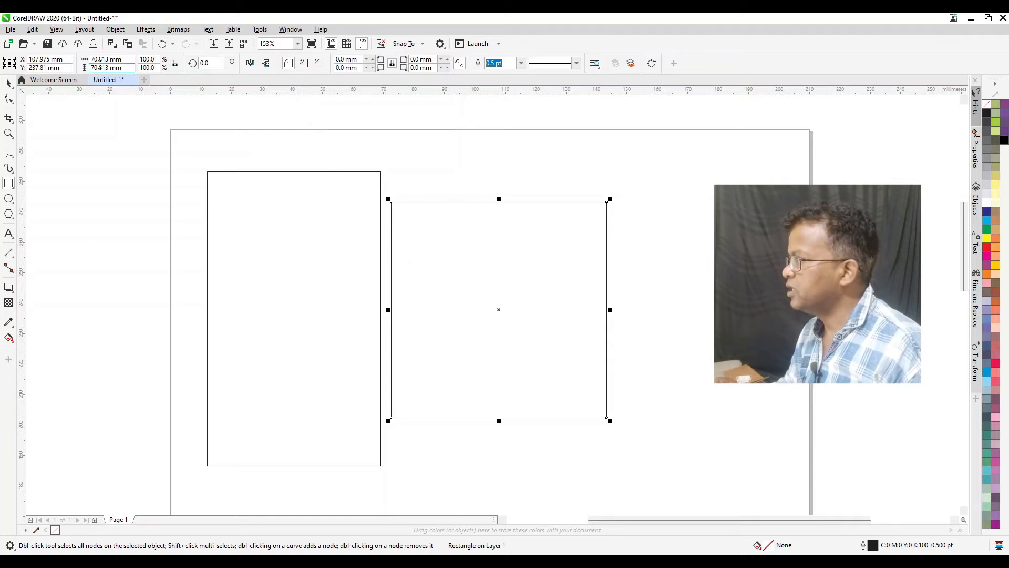
pyautogui.moveTo(123, 60); pyautogui.dragTo(91, 67)
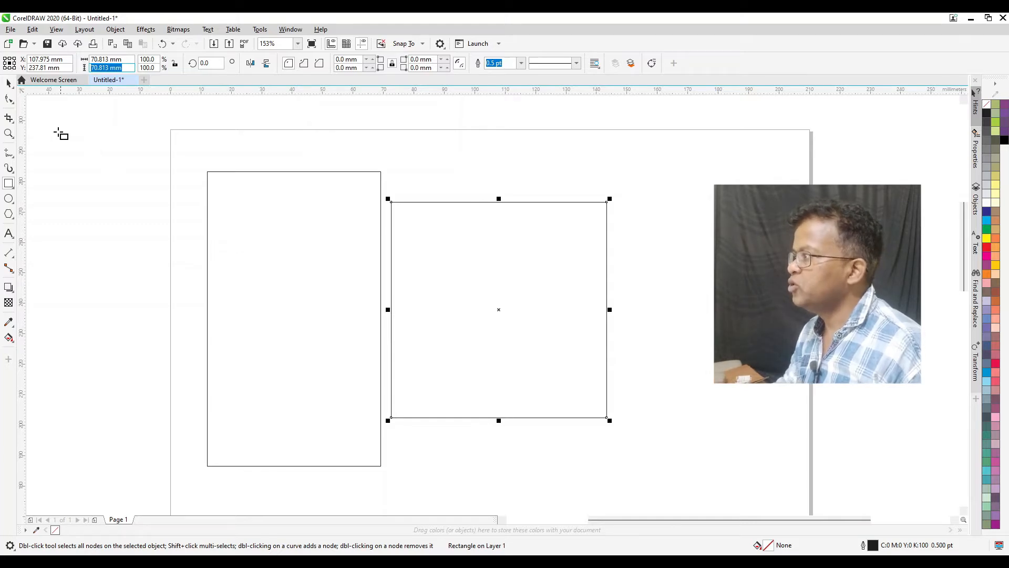
pyautogui.click(10, 84)
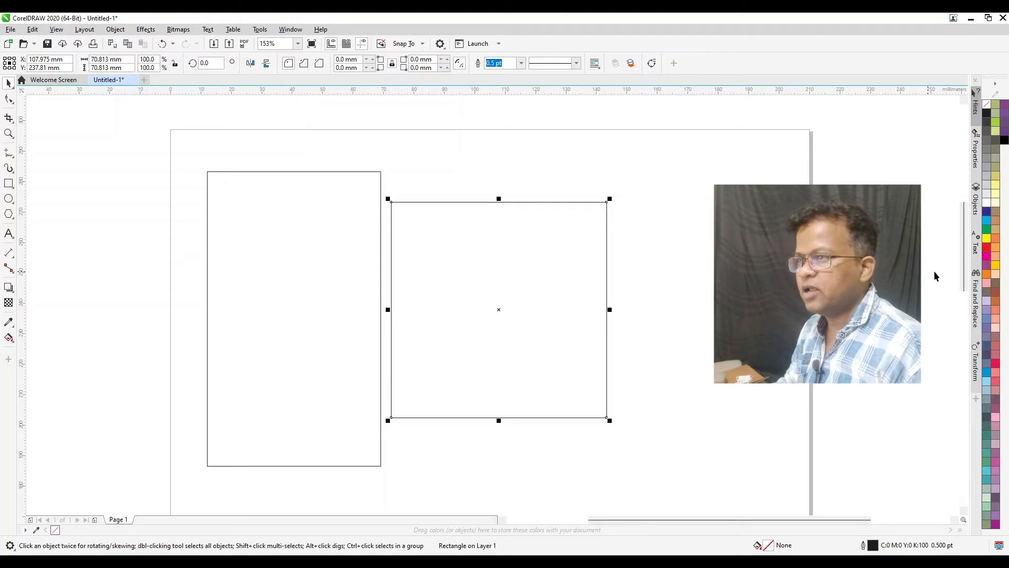
# Try yellow, red, magenta, purple and orange fills on the square, ending with a deep yellow fill (C0 M20 Y100 K0)
pyautogui.click(988, 240)
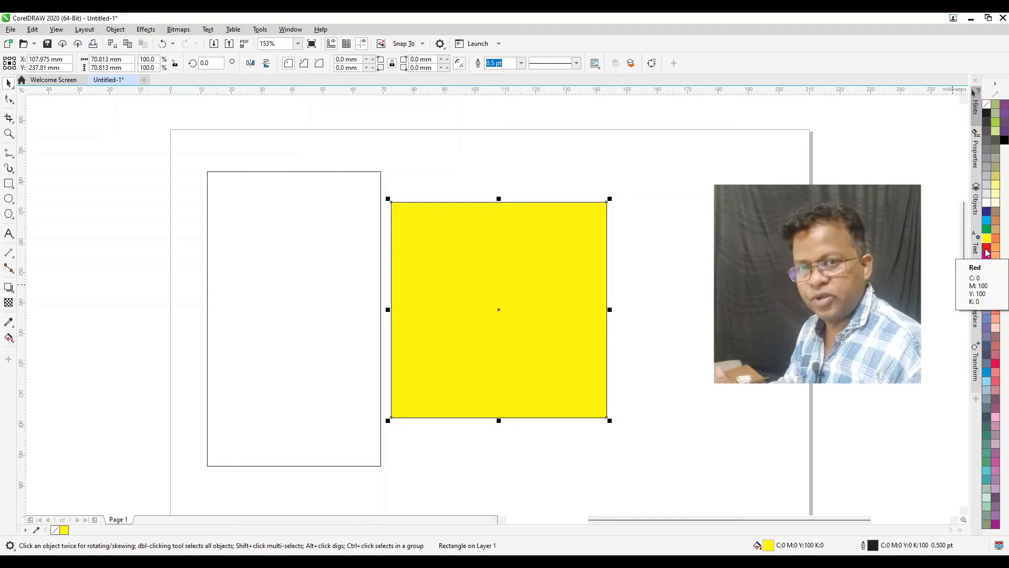
pyautogui.click(986, 248)
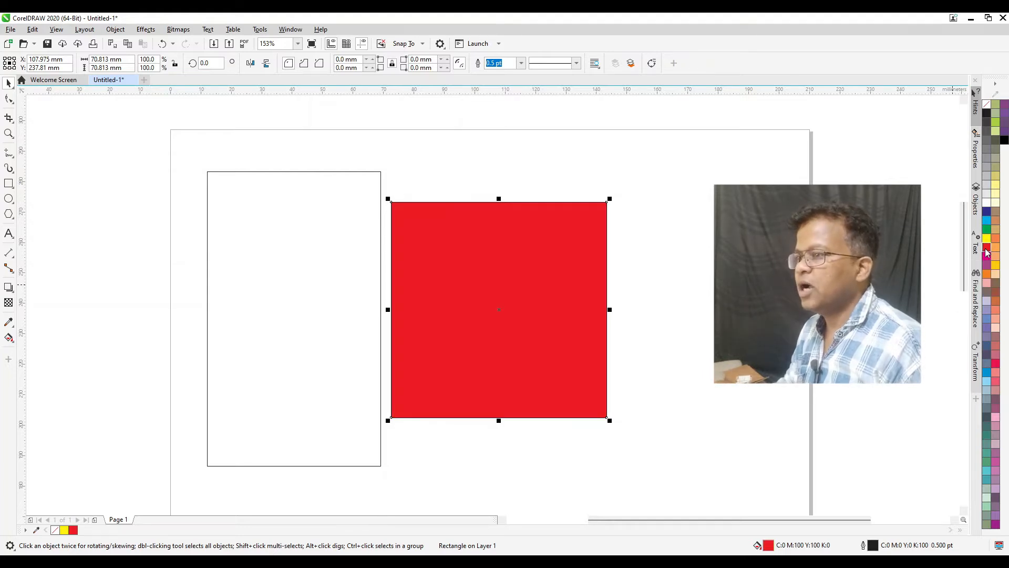
pyautogui.click(987, 256)
pyautogui.click(987, 265)
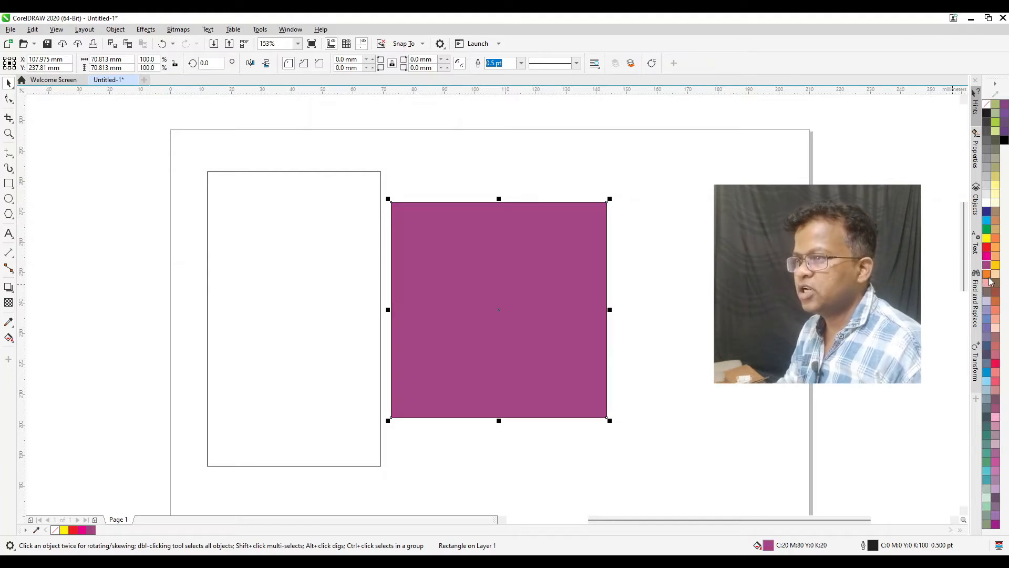
pyautogui.click(988, 273)
pyautogui.click(995, 266)
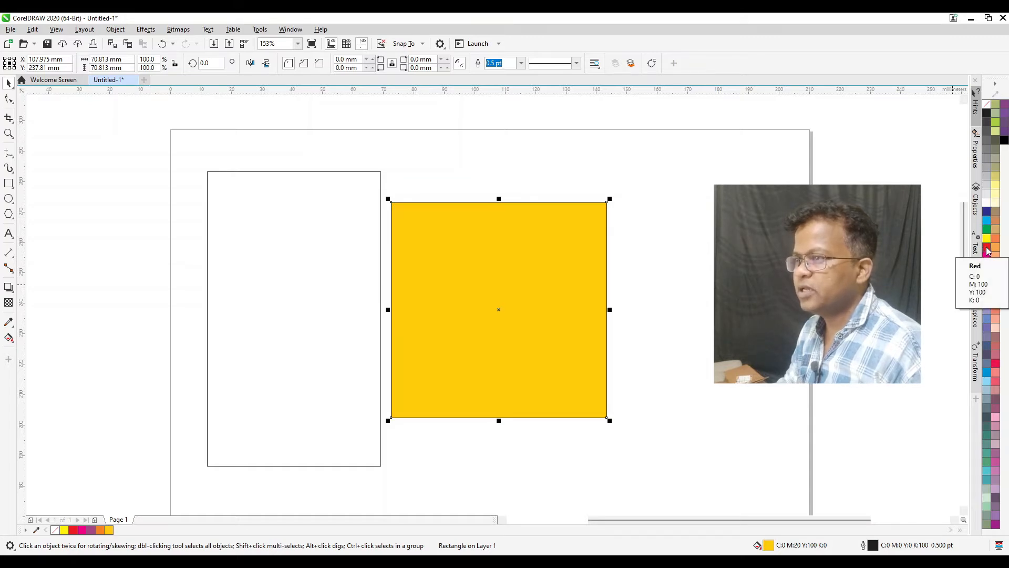
# Give the square a 4.0 pt outline, coloured red first and green (C100 M0 Y100 K0) at the end
pyautogui.rightClick(988, 251)
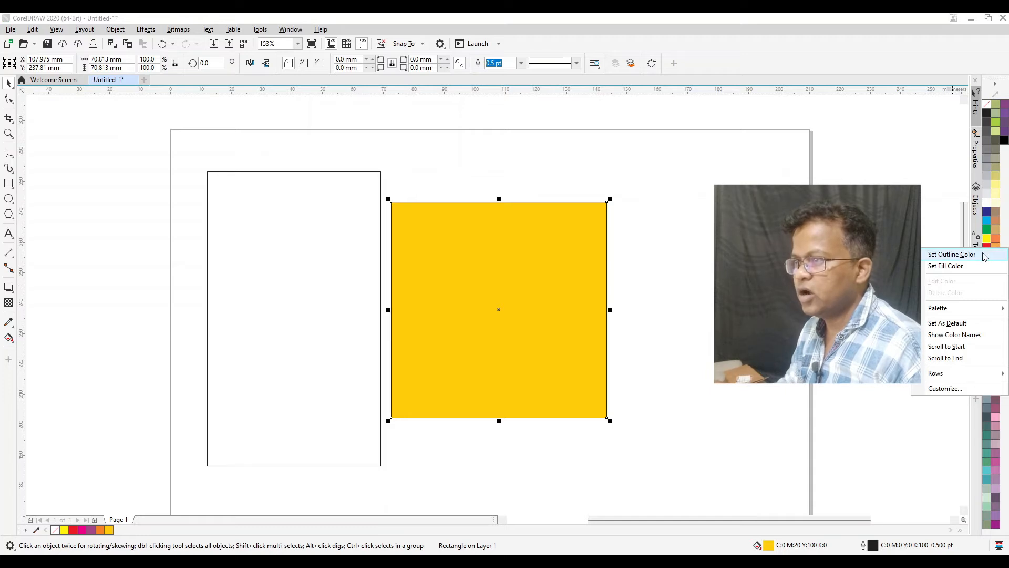
pyautogui.click(956, 257)
pyautogui.click(521, 63)
pyautogui.click(504, 147)
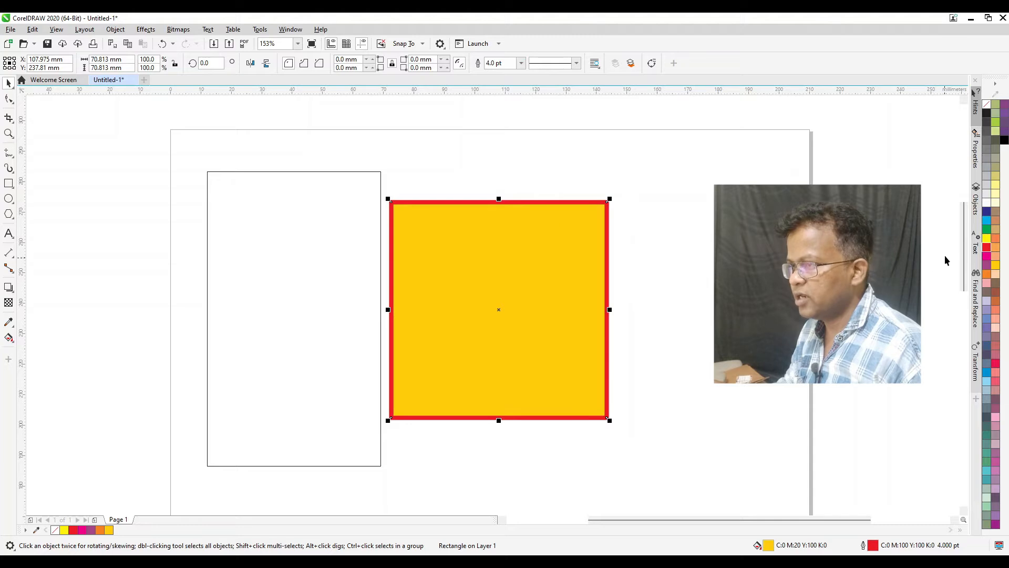
pyautogui.rightClick(980, 225)
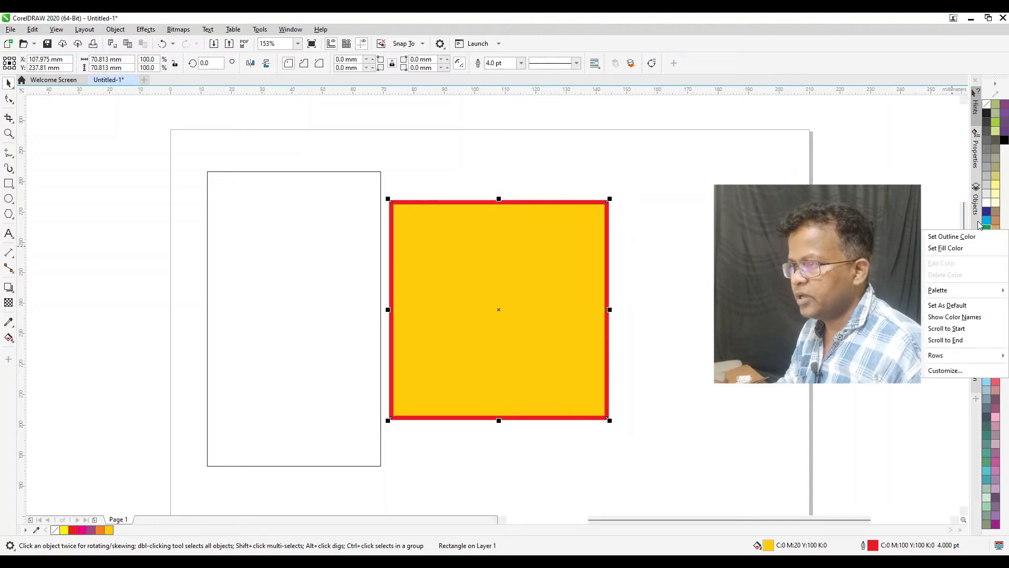
pyautogui.click(948, 241)
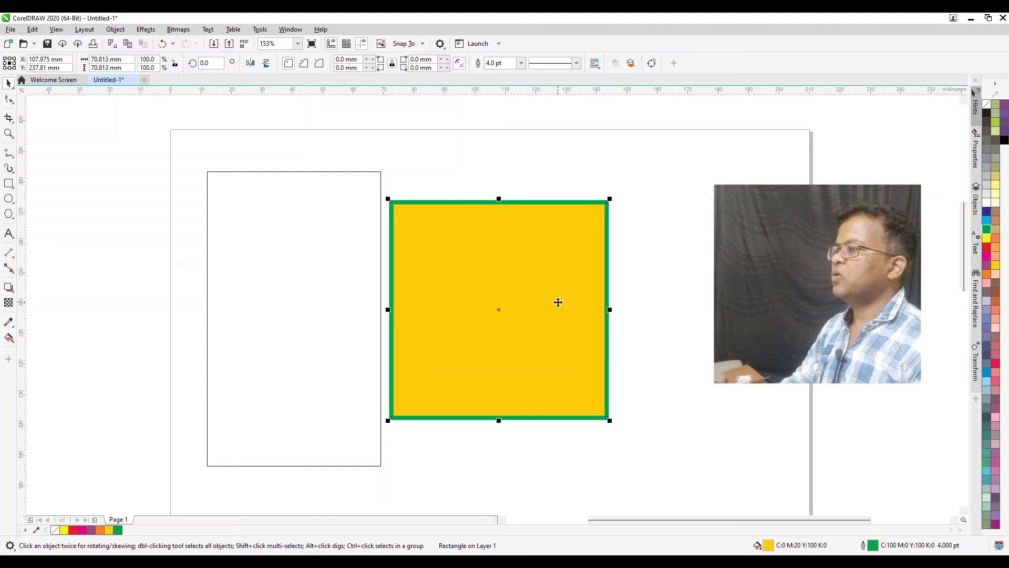
# Move the square away from the tall rectangle, deselect it, and move it back so that it overlaps the rectangle's right side
pyautogui.moveTo(469, 261); pyautogui.dragTo(507, 266)
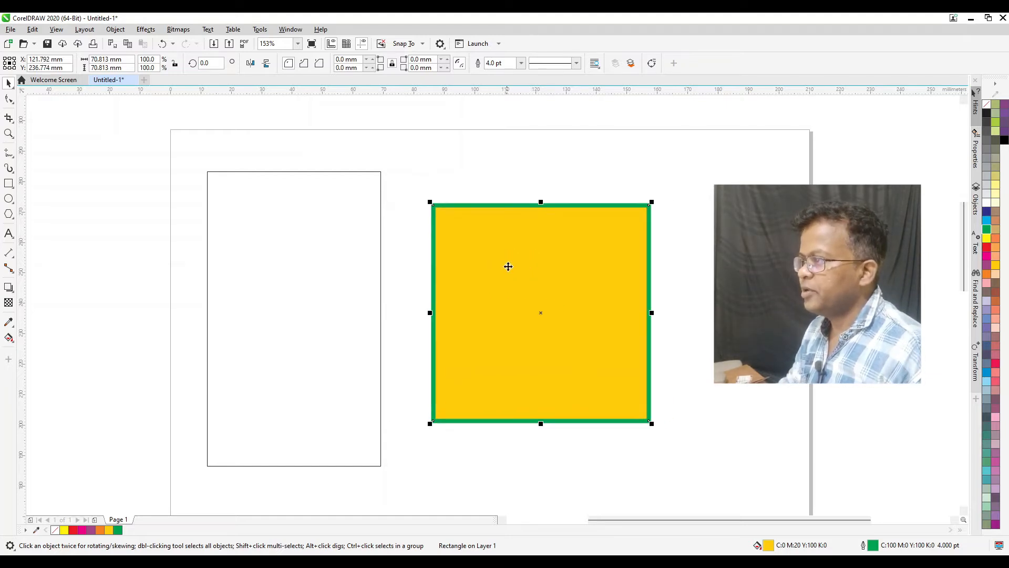
pyautogui.click(404, 249)
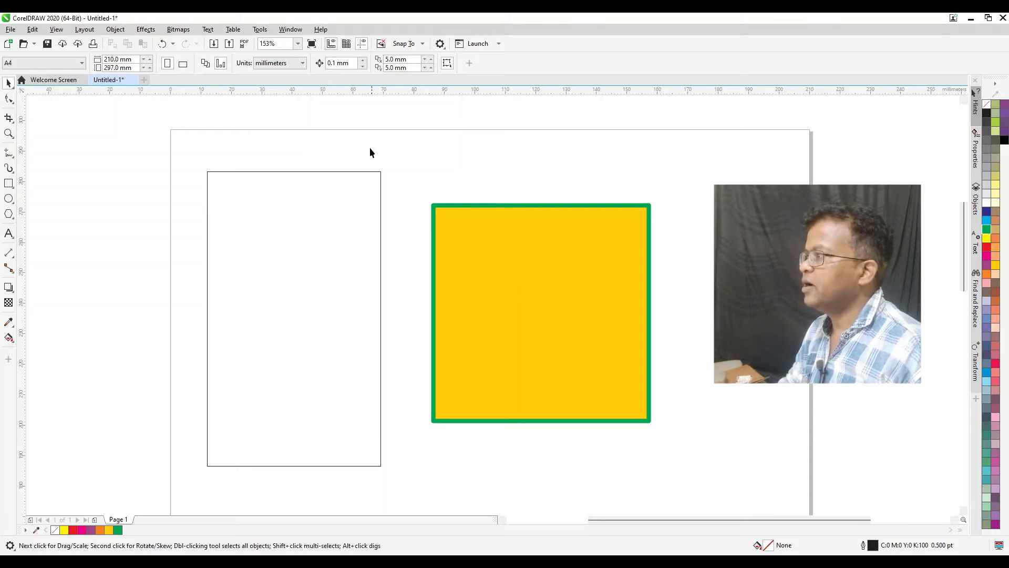
pyautogui.moveTo(510, 294); pyautogui.dragTo(387, 300)
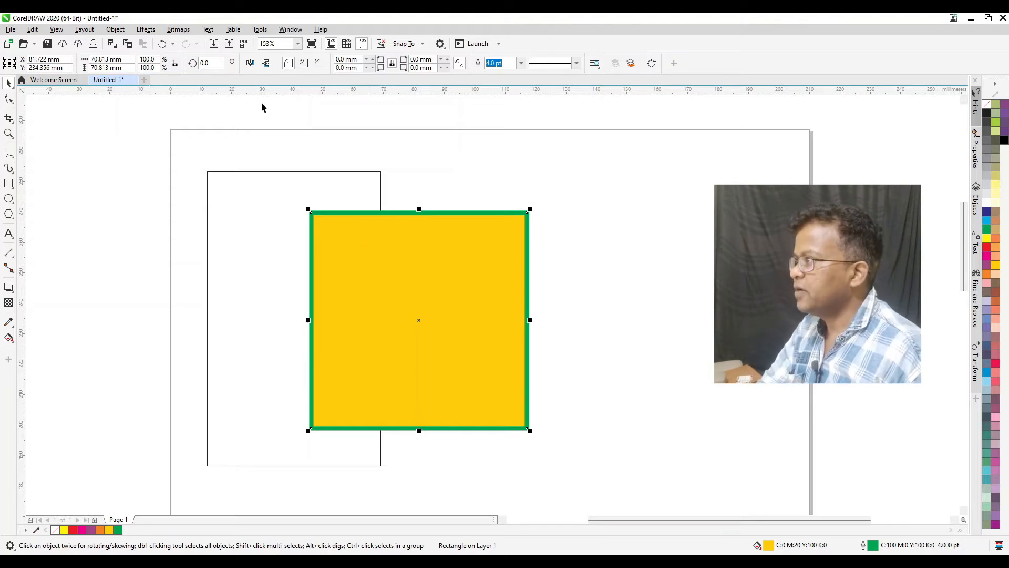
# Round all four corners of the square with a 10 mm corner radius
pyautogui.click(288, 65)
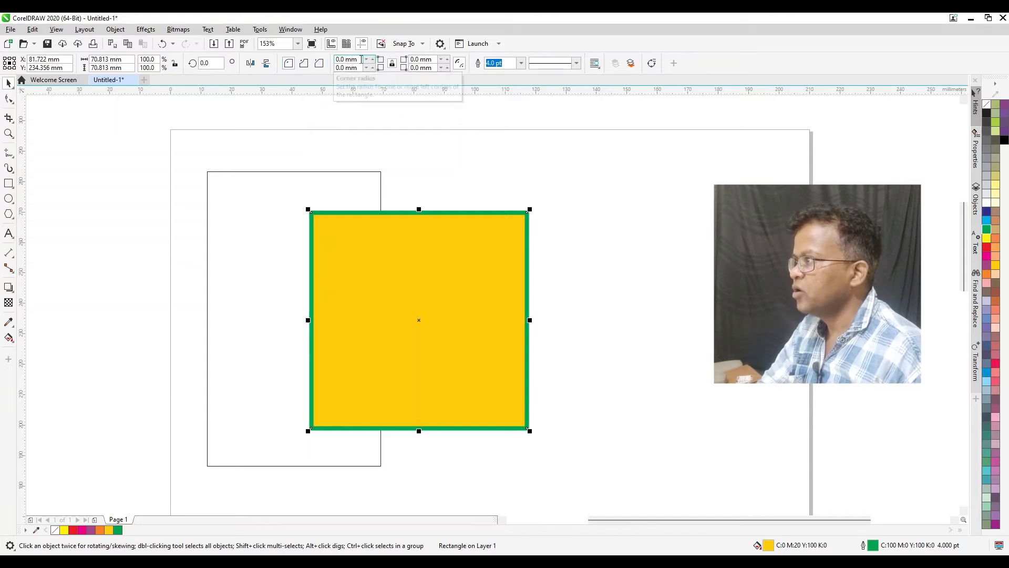
pyautogui.write('10')
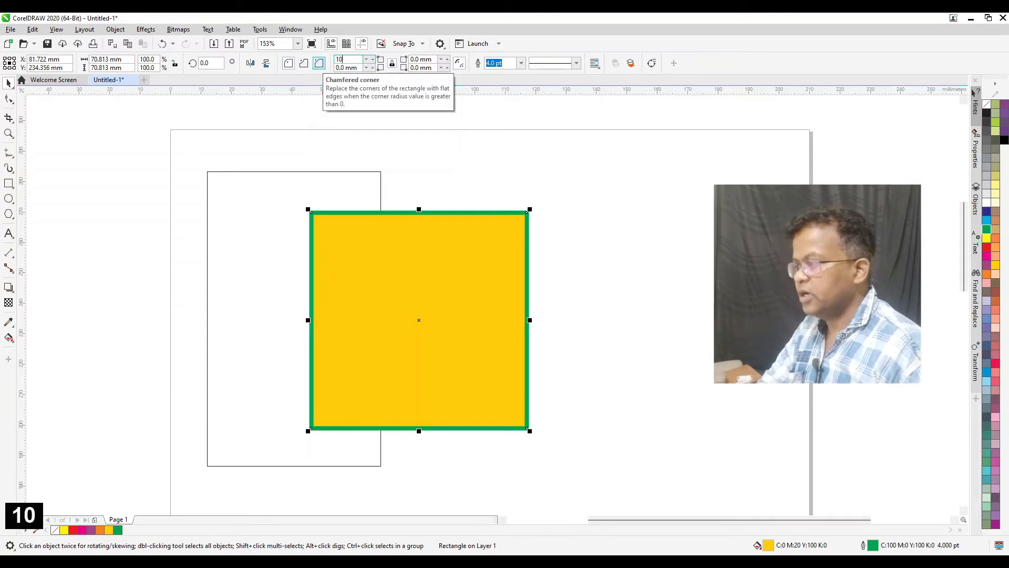
pyautogui.press('Return')
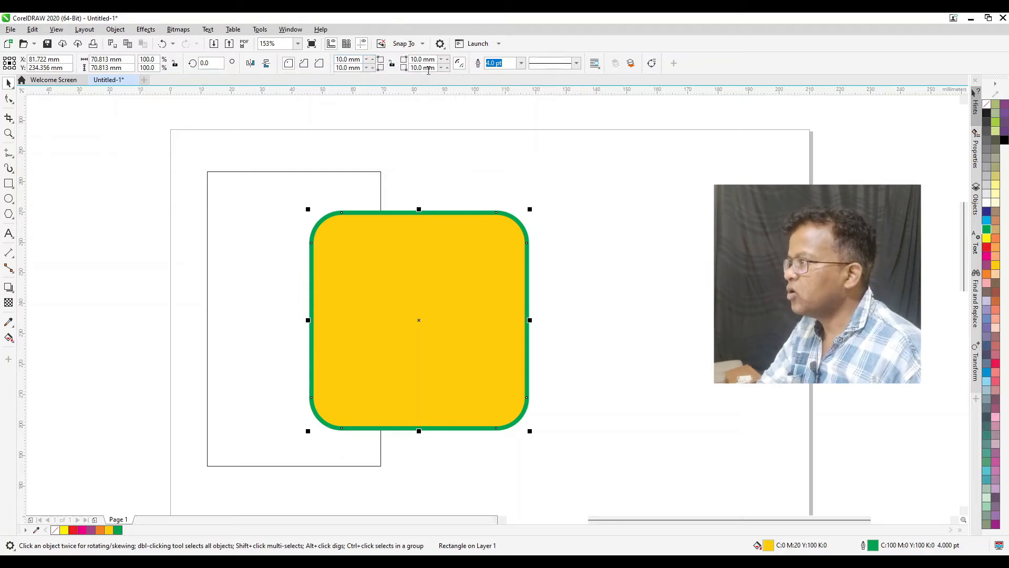
# Unlink the square's corners and set the radius of its upper-right and lower-left corners to 0 mm
pyautogui.moveTo(435, 59); pyautogui.dragTo(394, 62)
pyautogui.write('0')
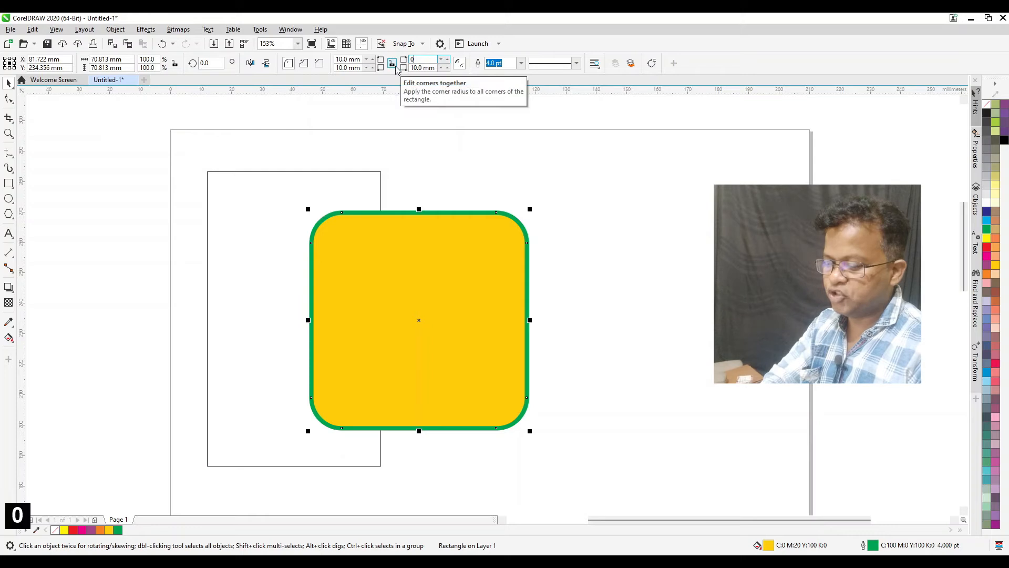
pyautogui.press('Return')
pyautogui.write('0')
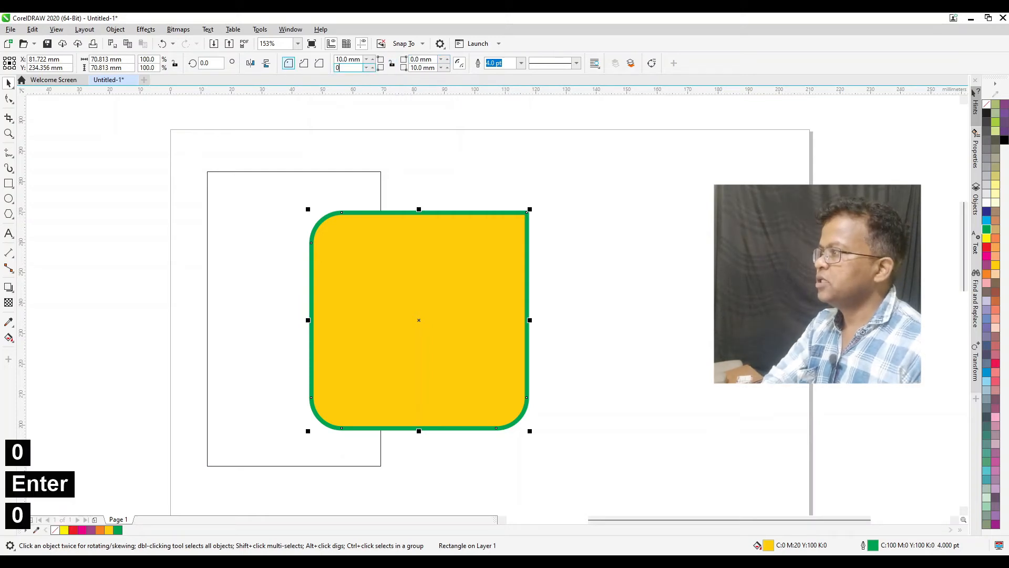
pyautogui.press('Return')
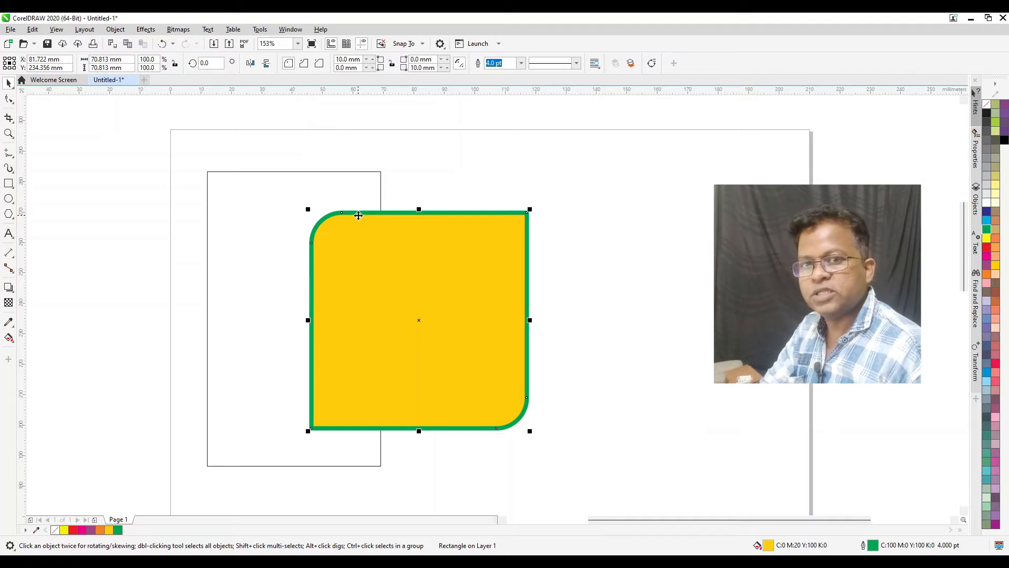
# Try the scalloped and chamfered corner styles on the square, and return it to round corners
pyautogui.click(304, 64)
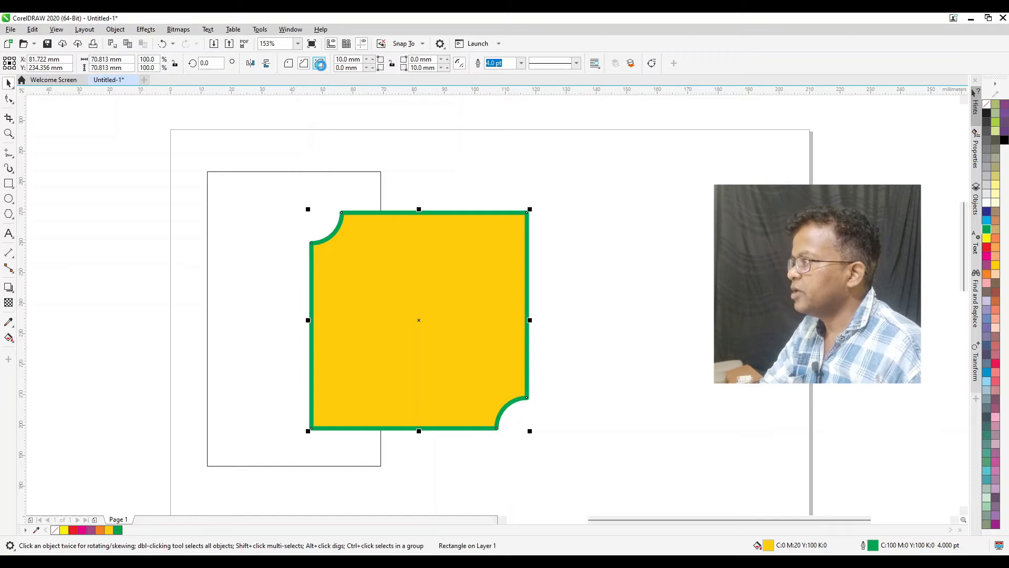
pyautogui.click(321, 65)
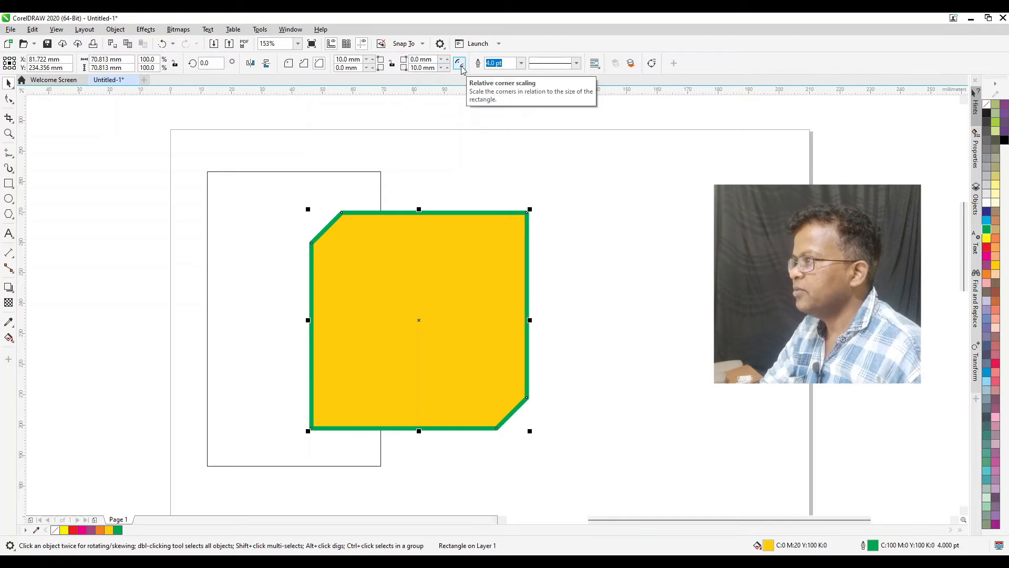
pyautogui.click(288, 63)
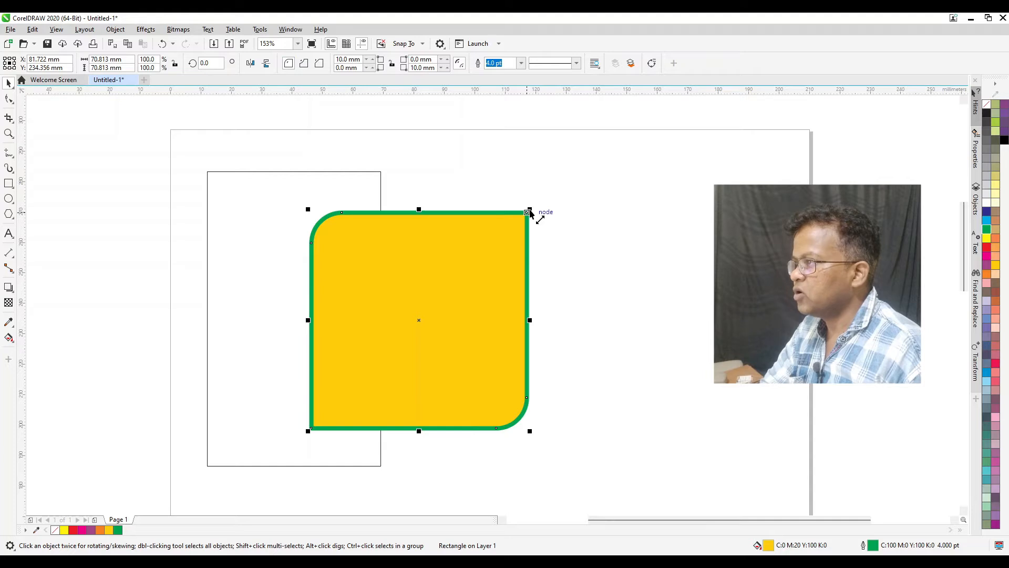
# Scale the square proportionally down to about 13 mm, and enlarge it to about 86 mm
pyautogui.moveTo(530, 211); pyautogui.dragTo(352, 383)
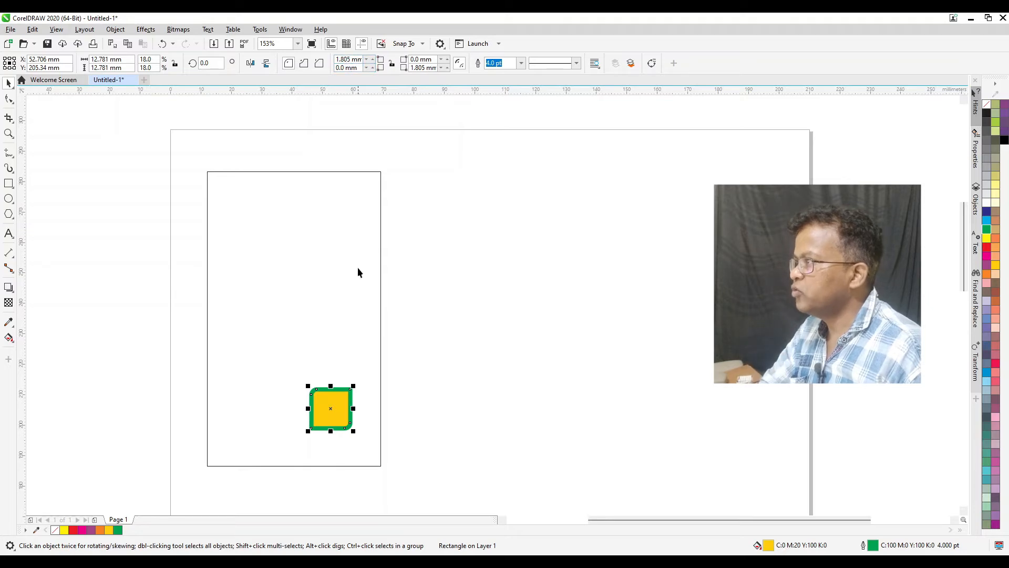
pyautogui.moveTo(353, 386); pyautogui.dragTo(598, 162)
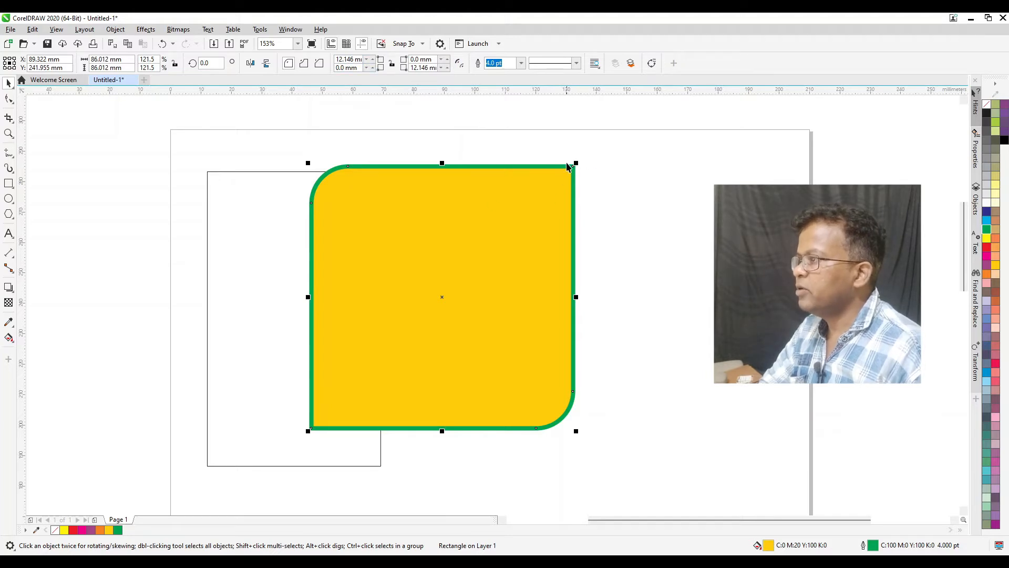
# Try shrinking the square to about 16 mm with its corner radii kept at 12.146 mm, and undo the last two changes
pyautogui.moveTo(577, 164); pyautogui.dragTo(363, 376)
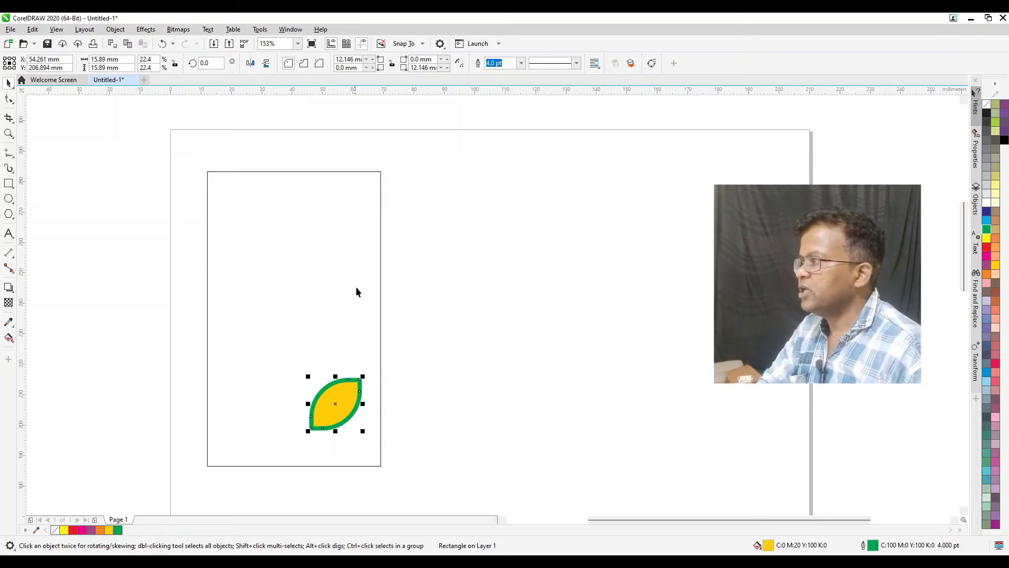
pyautogui.hotkey('ctrl', 'z')
pyautogui.hotkey('ctrl', 'z')
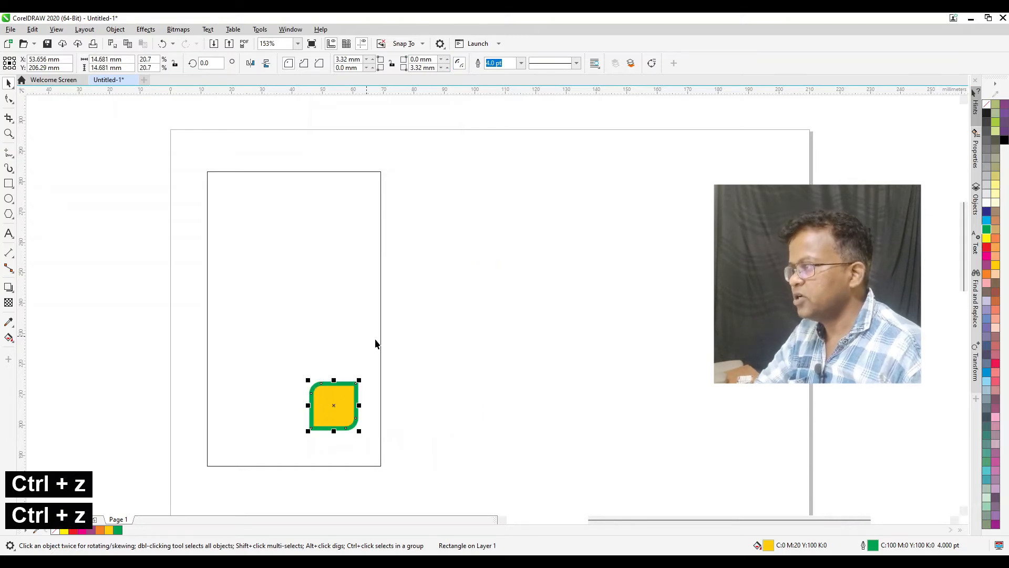
# Enlarge the yellow square proportionally to about 36 mm and give it a 16 pt red outline
pyautogui.hotkey('ctrl', 'z')
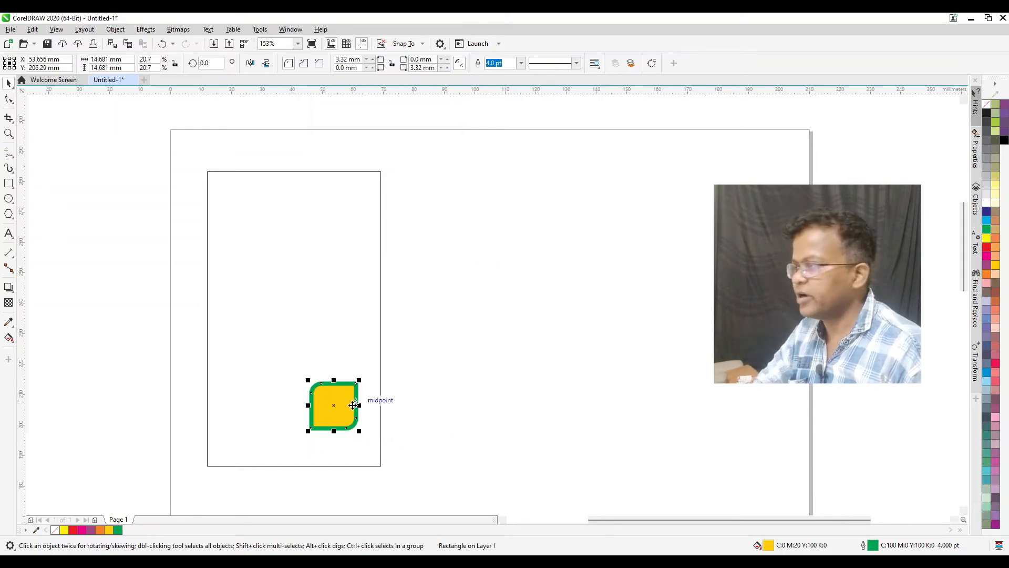
pyautogui.moveTo(360, 380); pyautogui.dragTo(495, 314)
pyautogui.click(521, 63)
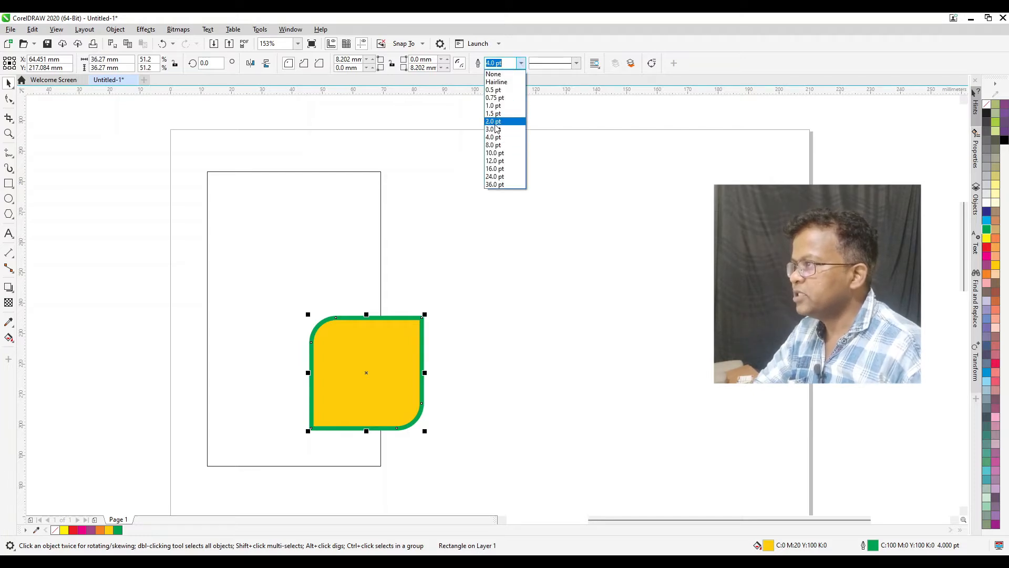
pyautogui.click(494, 168)
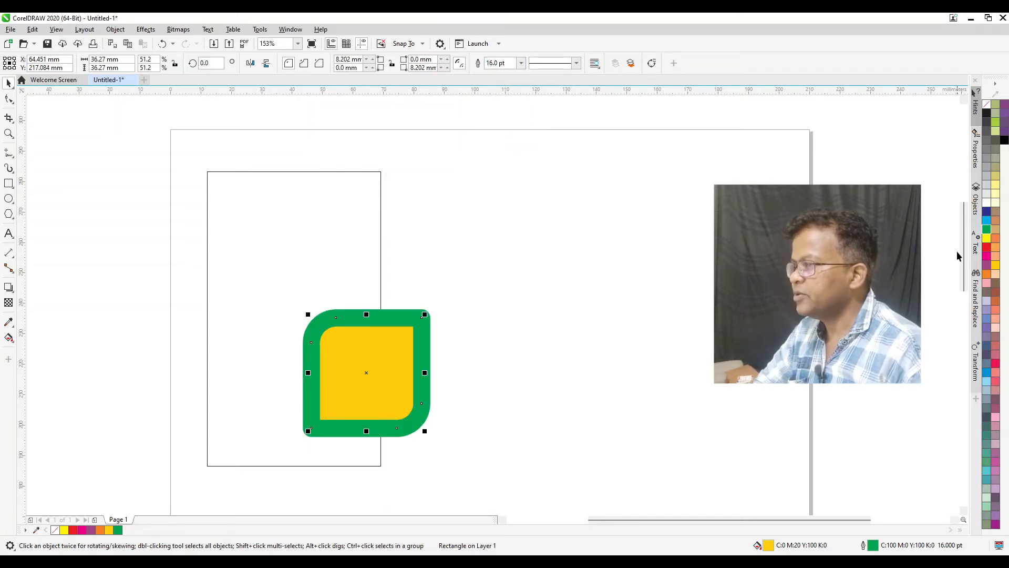
pyautogui.rightClick(987, 247)
pyautogui.click(955, 251)
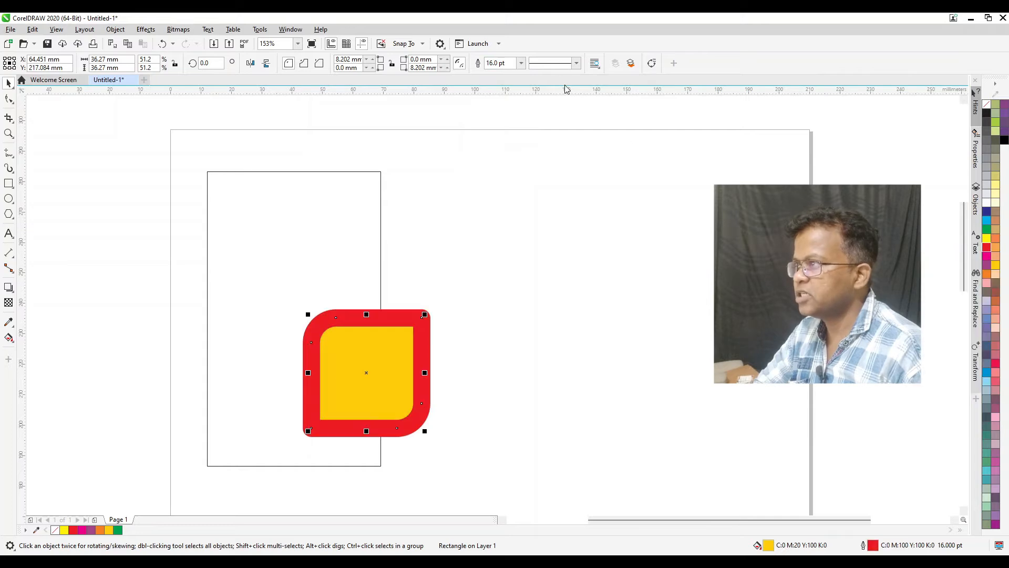
# Apply a dashed line style to the square's outline and set the outline width to 2 pt
pyautogui.click(567, 64)
pyautogui.click(563, 176)
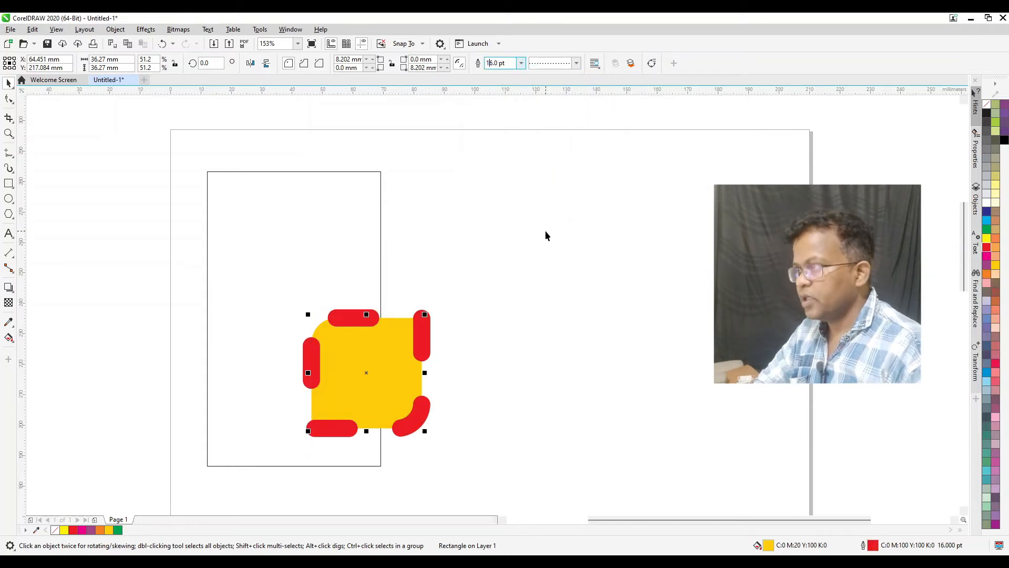
pyautogui.hotkey('ctrl', 'a')
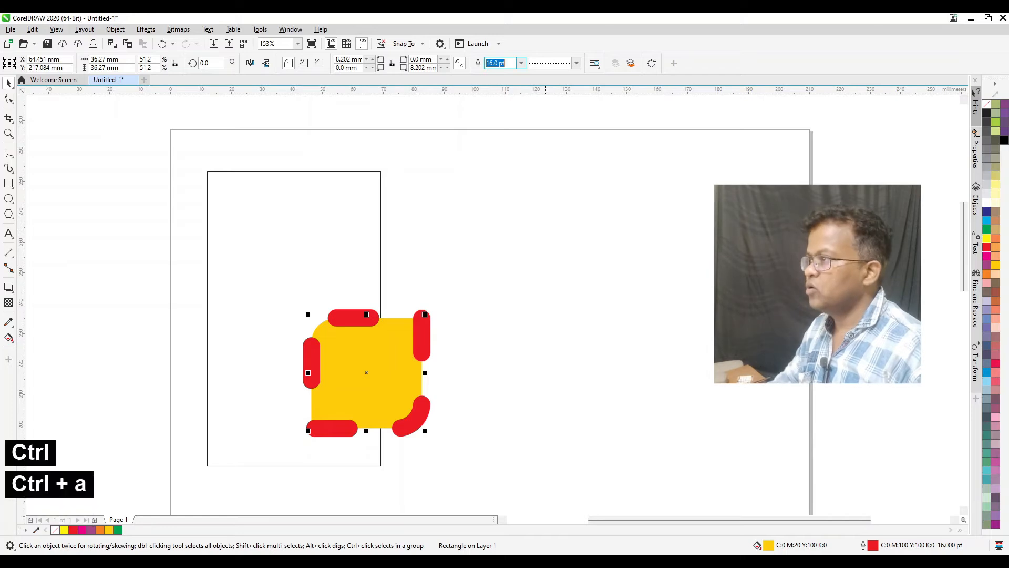
pyautogui.write('2')
pyautogui.press('Return')
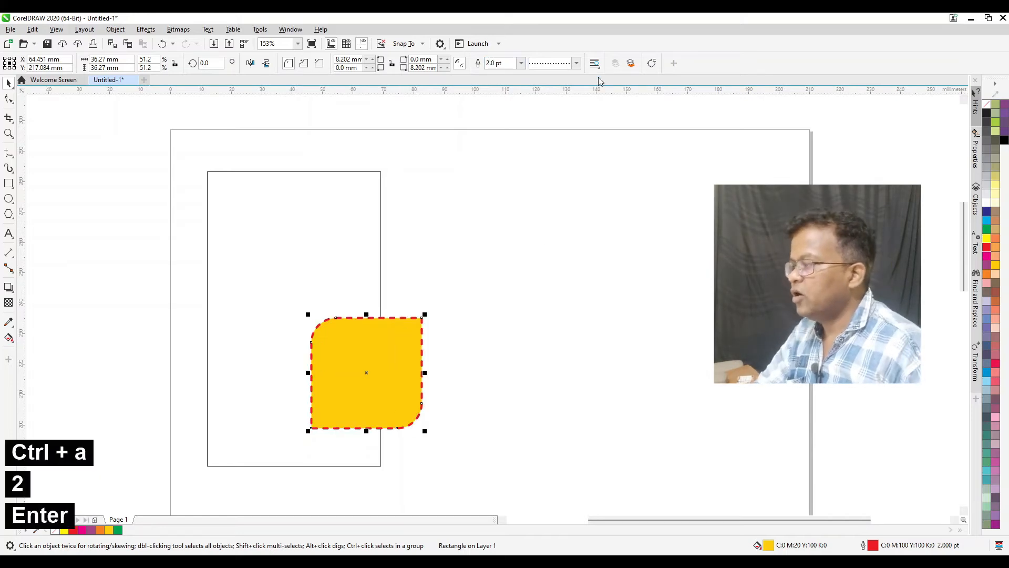
# Try several other dotted, dashed and dash-dot line styles on the square's outline
pyautogui.click(559, 65)
pyautogui.click(559, 194)
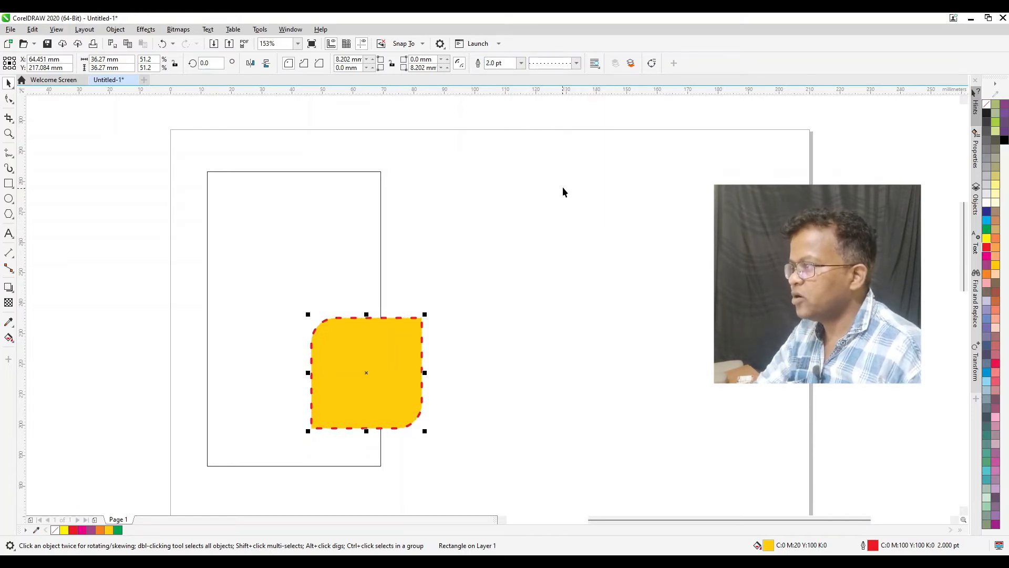
pyautogui.click(572, 65)
pyautogui.click(565, 148)
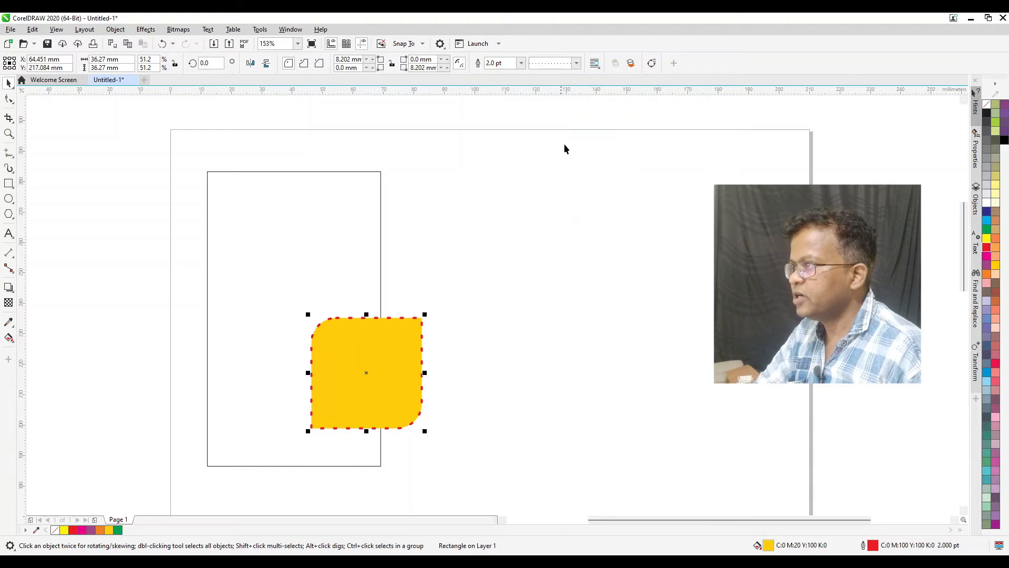
pyautogui.click(565, 65)
pyautogui.click(530, 123)
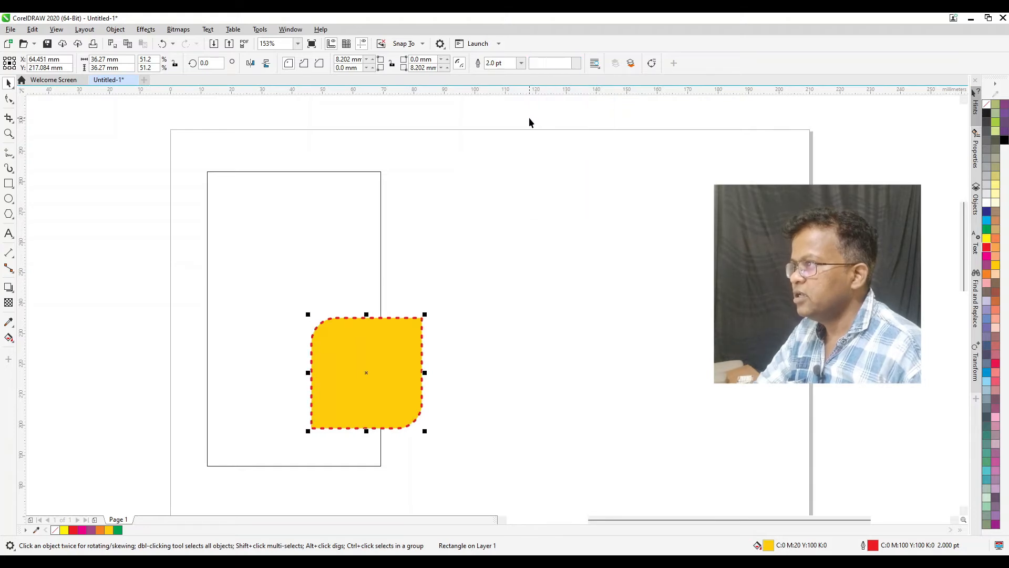
pyautogui.click(557, 63)
pyautogui.scroll(-2, 589, 113)
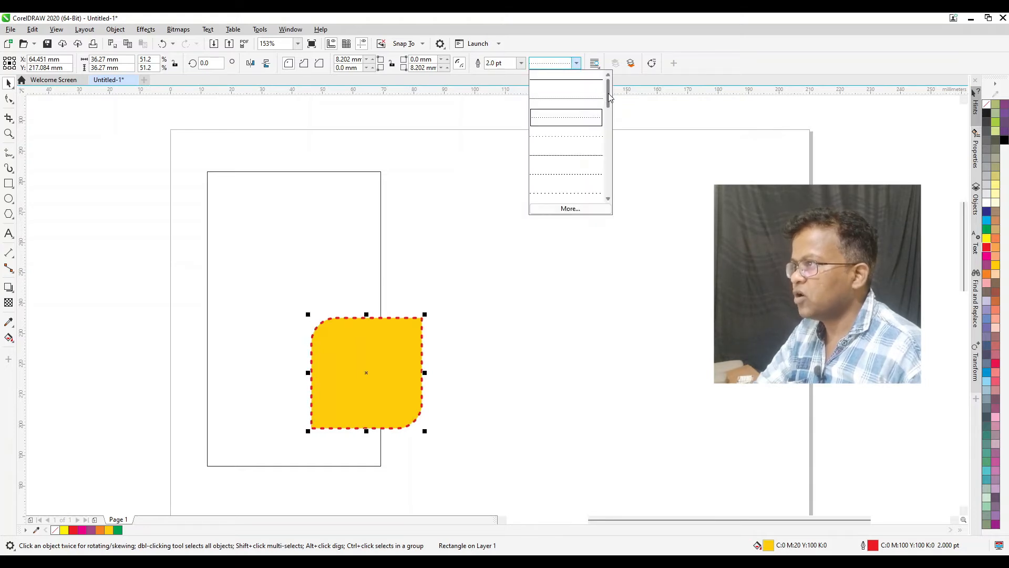
pyautogui.moveTo(609, 120); pyautogui.dragTo(611, 150)
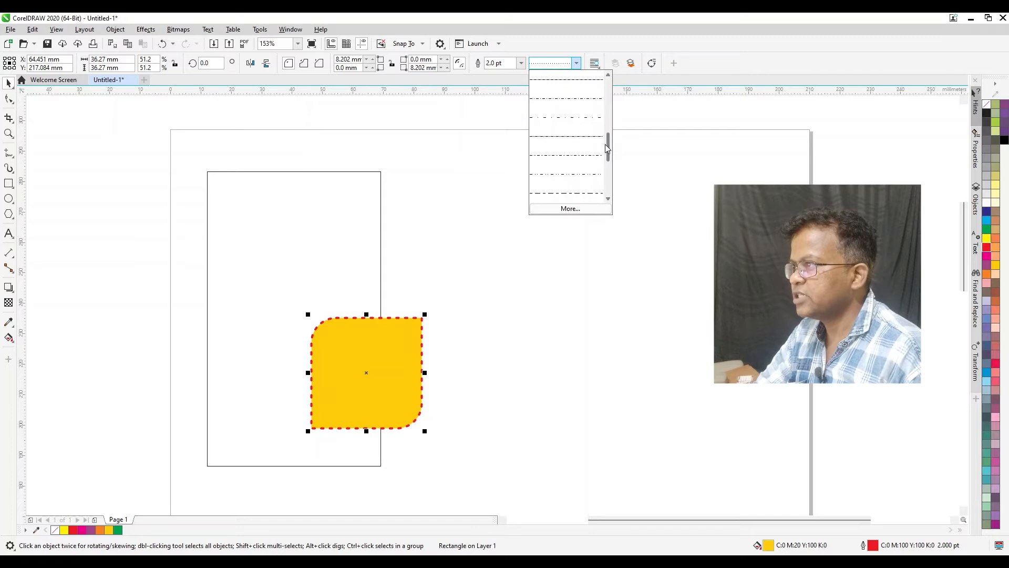
pyautogui.click(567, 119)
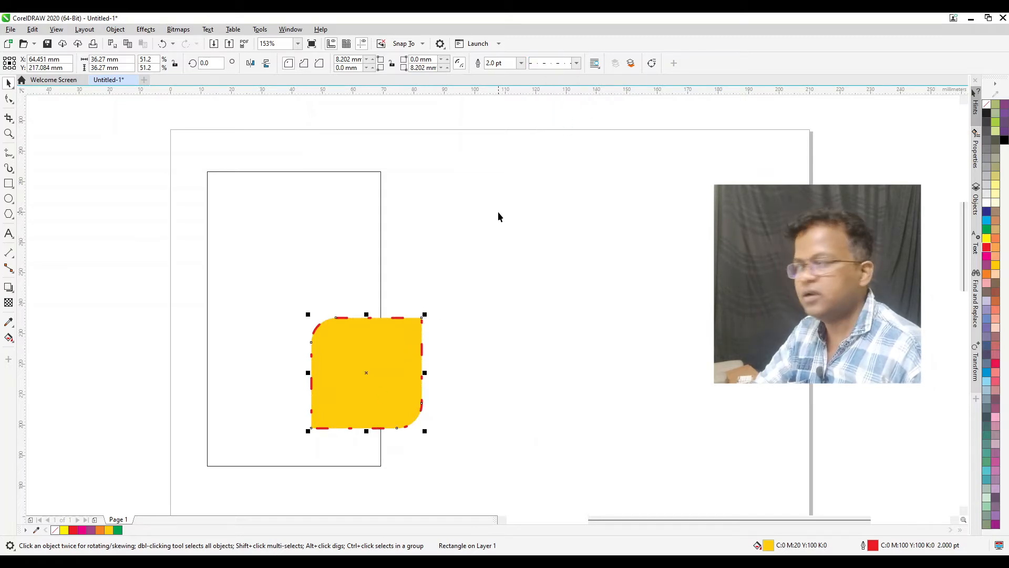
# Set the square's outline back to the solid line style
pyautogui.click(557, 64)
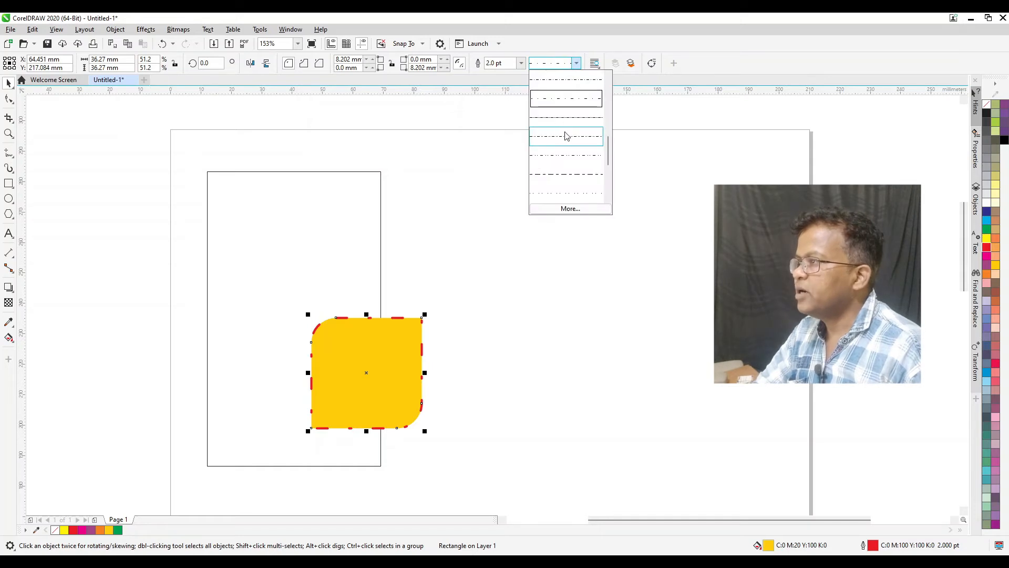
pyautogui.moveTo(609, 157); pyautogui.dragTo(609, 73)
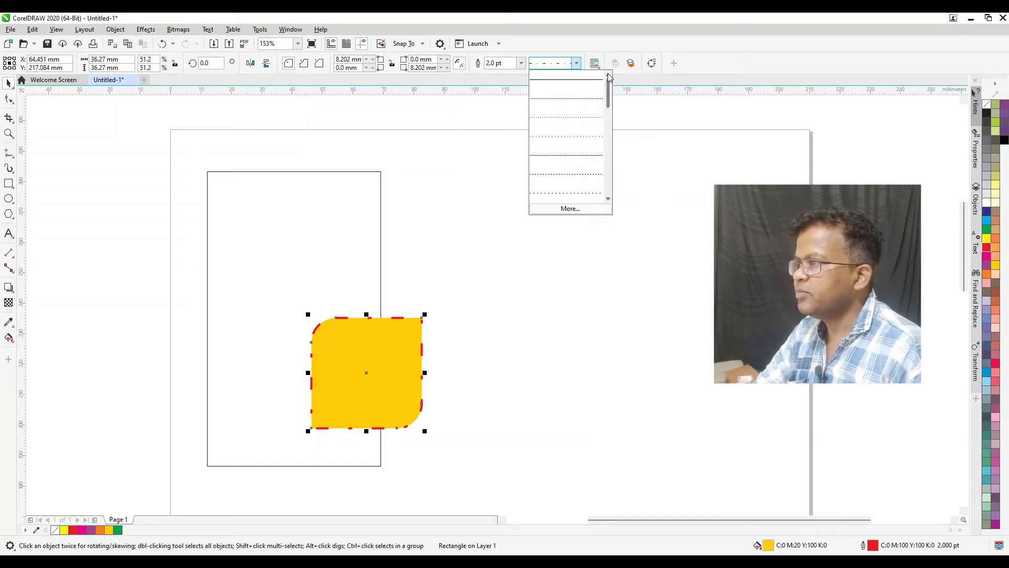
pyautogui.click(585, 78)
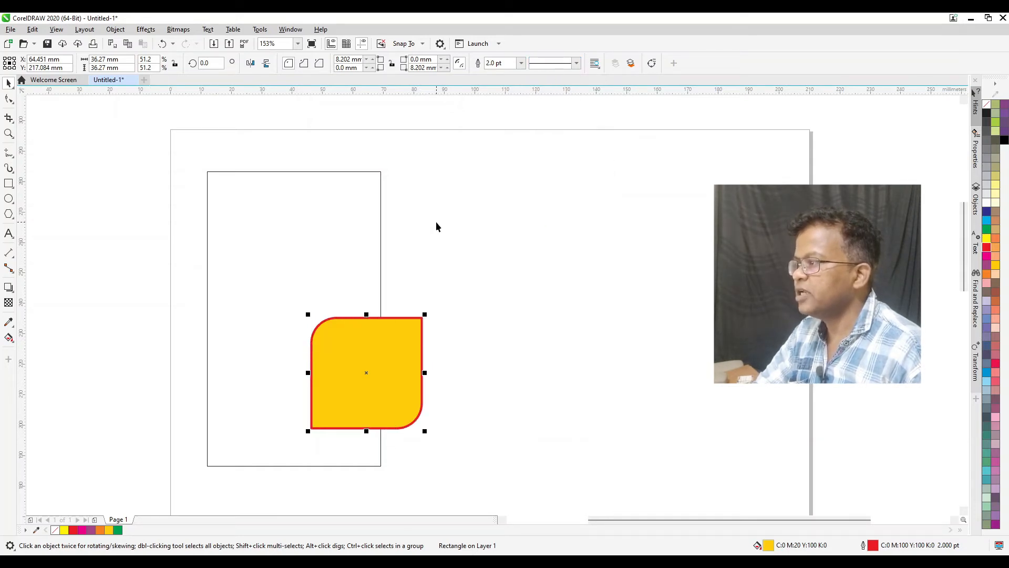
# Move the yellow square up and right, behind the tall rectangle's right edge, and fill the tall rectangle with cyan
pyautogui.moveTo(383, 339); pyautogui.dragTo(428, 289)
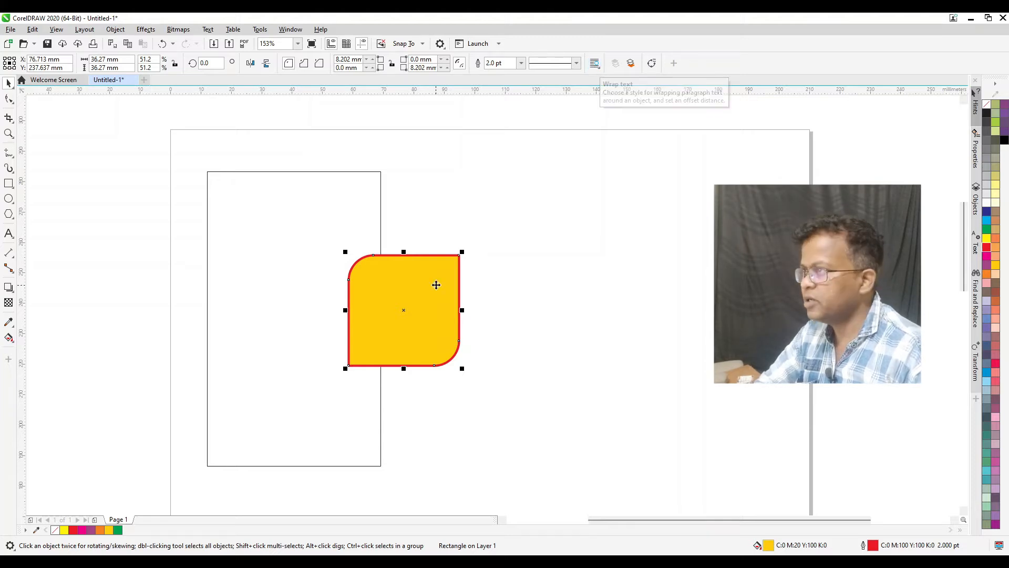
pyautogui.click(631, 64)
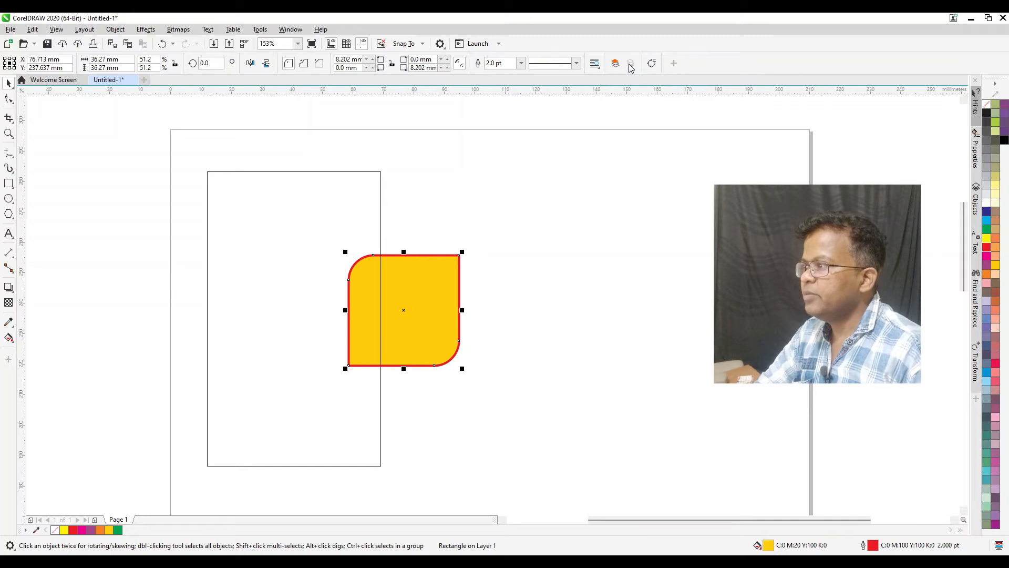
pyautogui.click(343, 221)
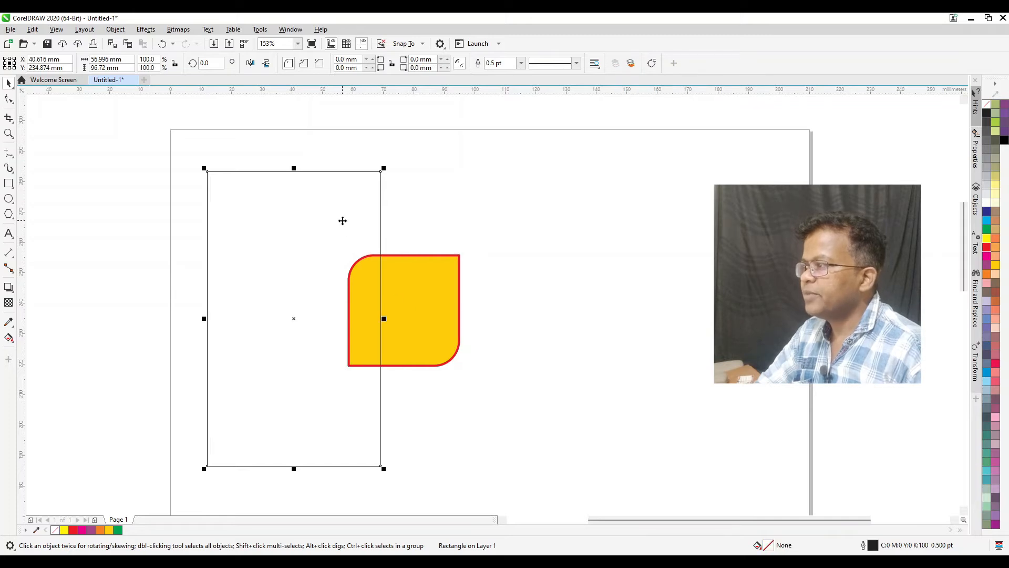
pyautogui.click(987, 221)
# Bring the yellow square to the front of the layer, and send it to the back again
pyautogui.click(440, 289)
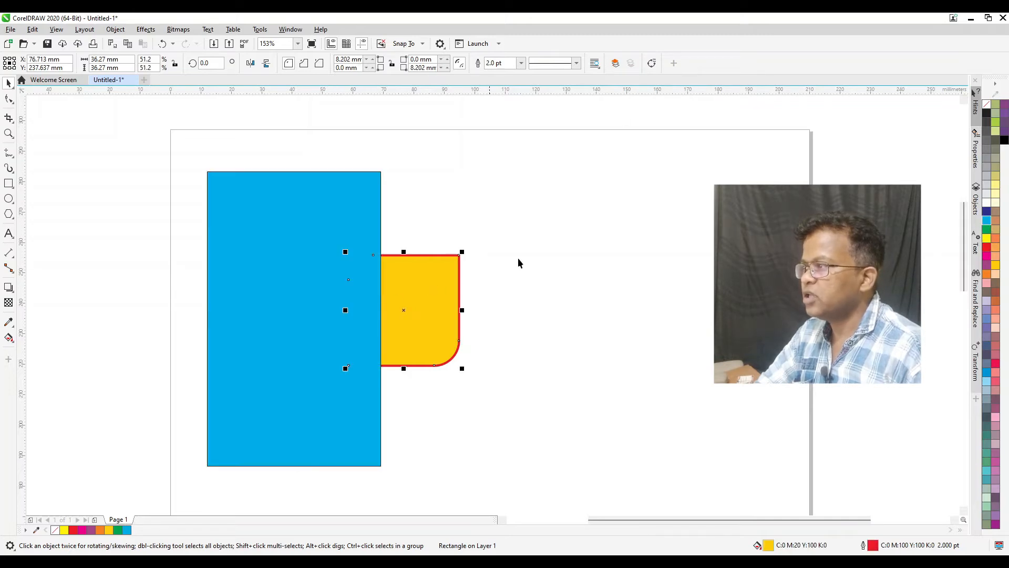
pyautogui.click(616, 64)
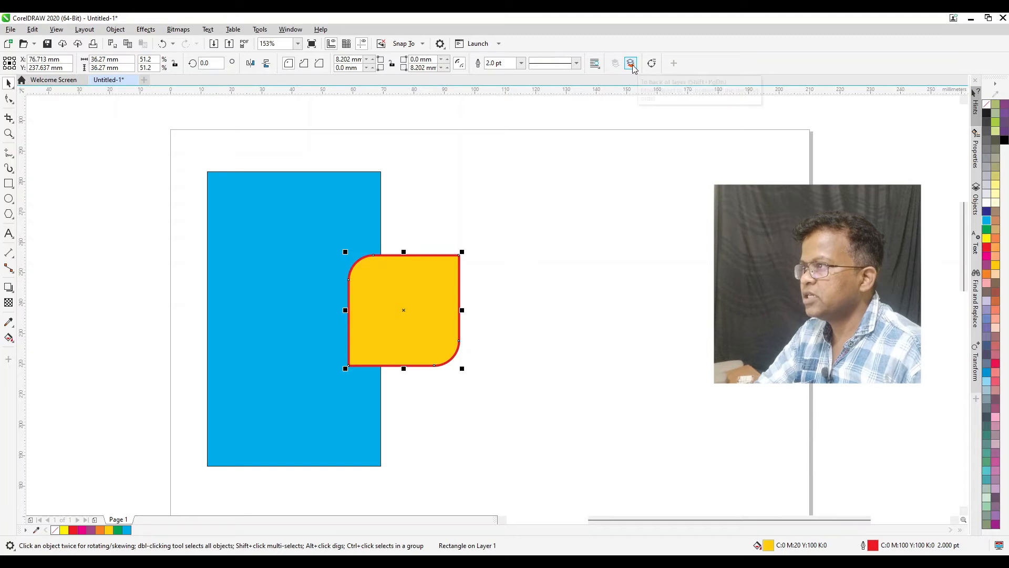
pyautogui.click(632, 64)
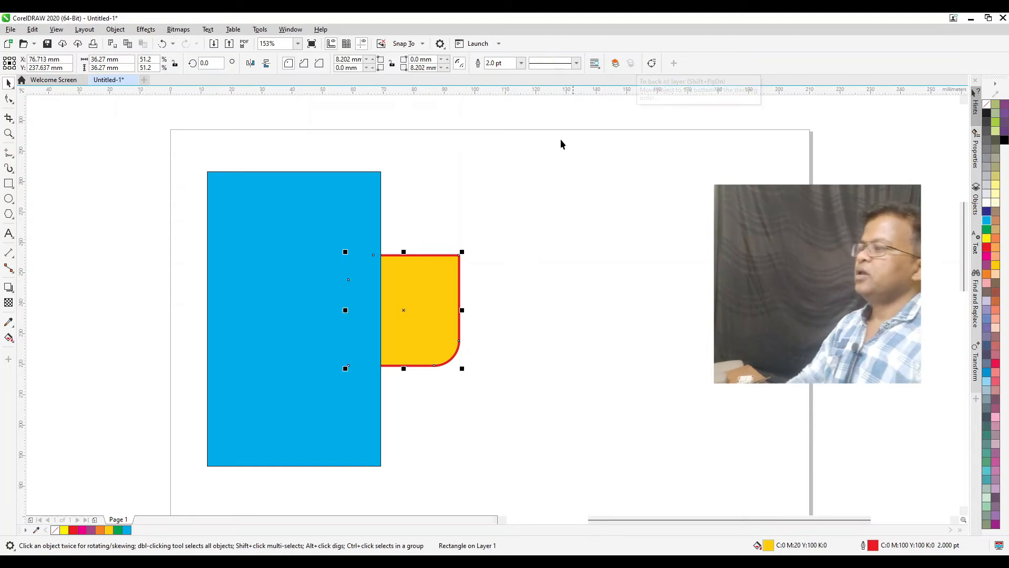
# Draw a horizontal rectangle about 148 by 12 mm across both shapes and fill it with yellow
pyautogui.click(8, 183)
pyautogui.moveTo(141, 299)
pyautogui.mouseDown()
pyautogui.moveTo(367, 309)
pyautogui.moveTo(591, 336)
pyautogui.mouseUp()
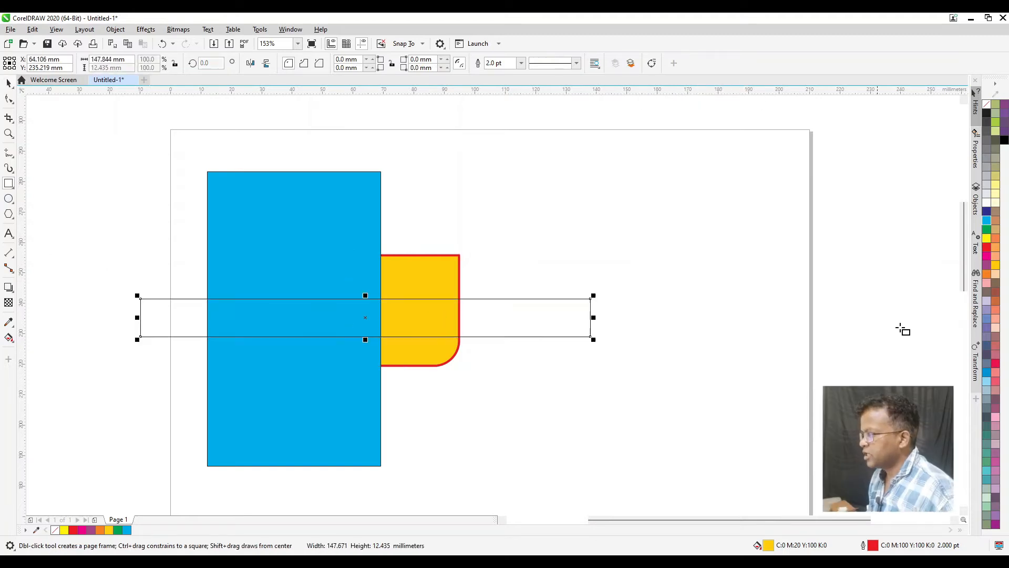
pyautogui.click(987, 241)
pyautogui.press('space')
# Add artistic text to the right of the shapes with the lines "Arrange" and "Top - Control + PgUp"
pyautogui.click(8, 233)
pyautogui.click(546, 182)
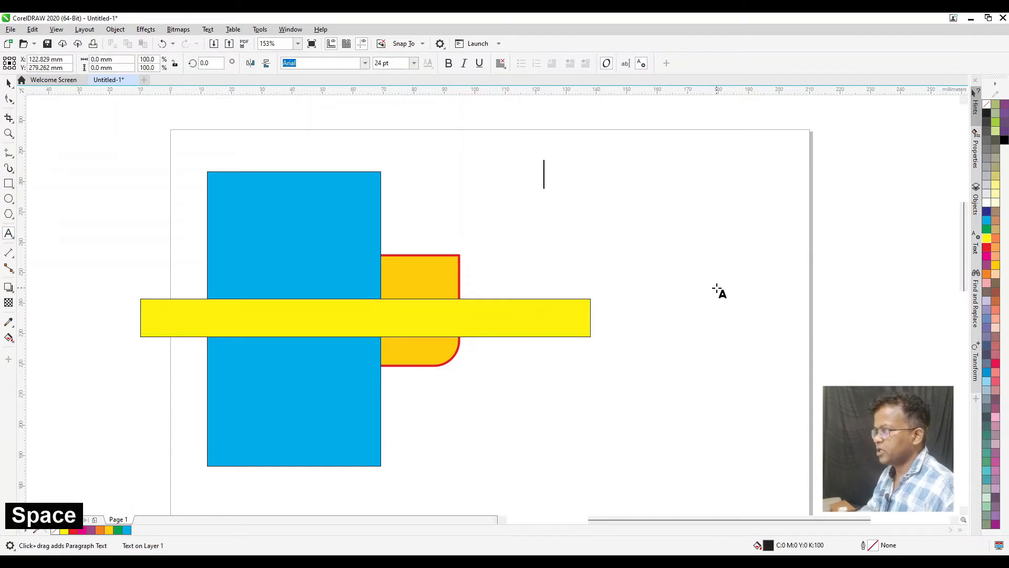
pyautogui.write('Arrange')
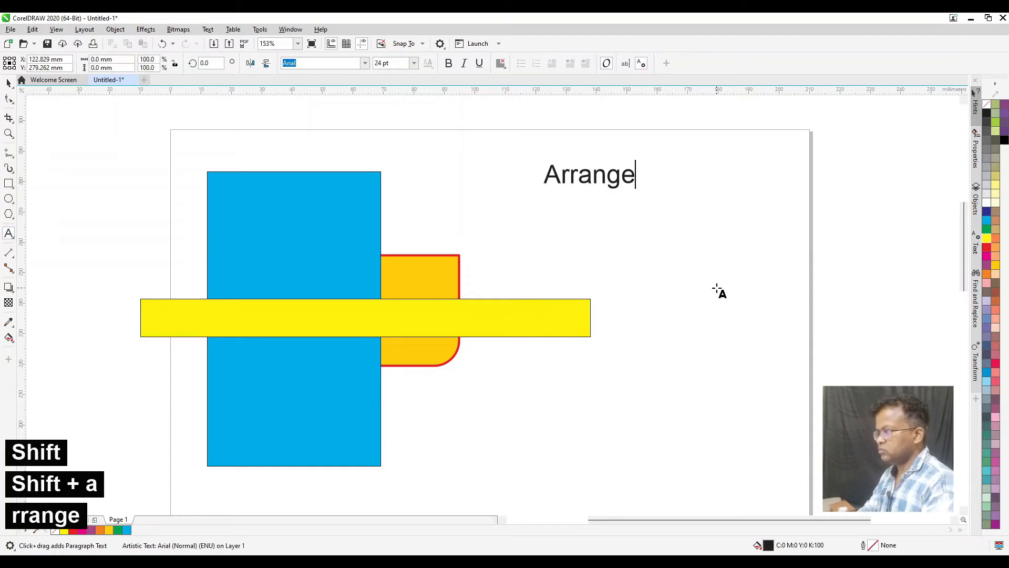
pyautogui.press('Return')
pyautogui.write('Top')
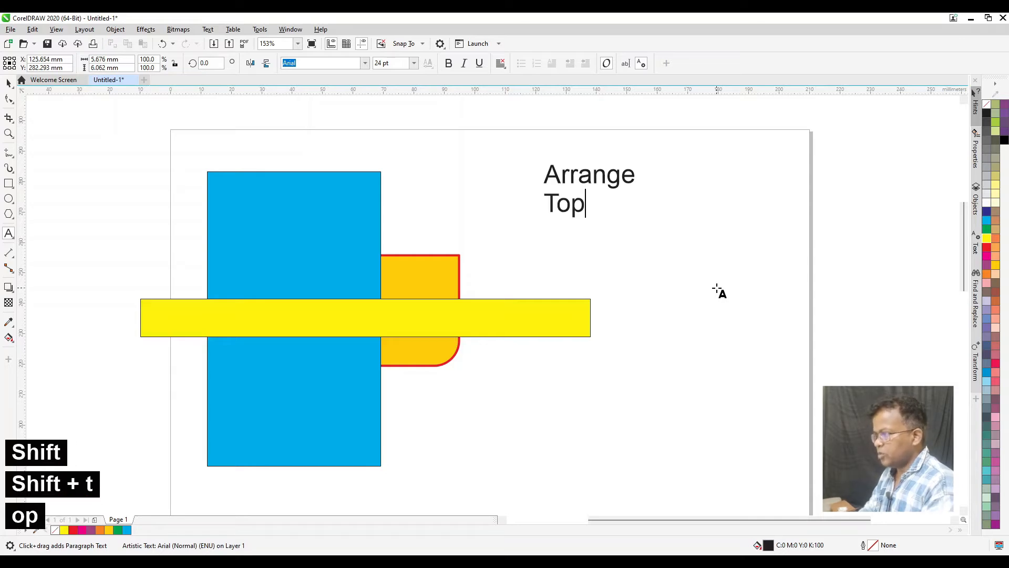
pyautogui.write(' - ')
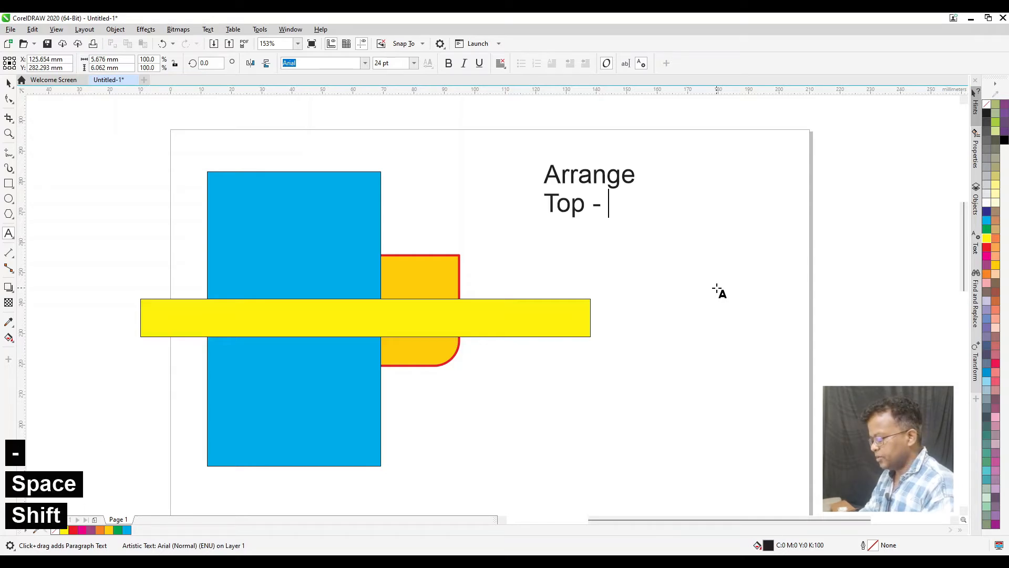
pyautogui.write('Control ')
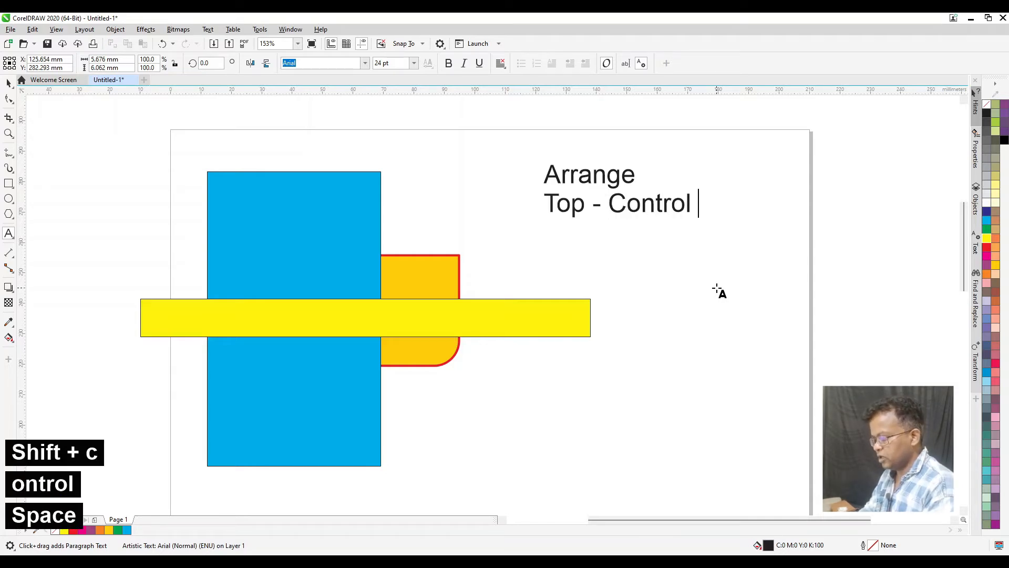
pyautogui.write('+ ')
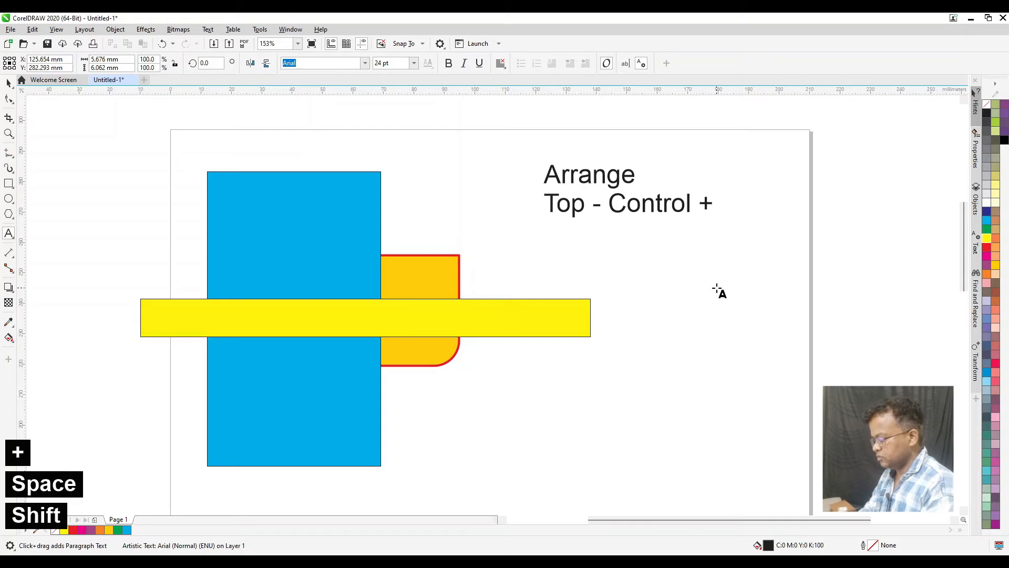
pyautogui.write('PgUp')
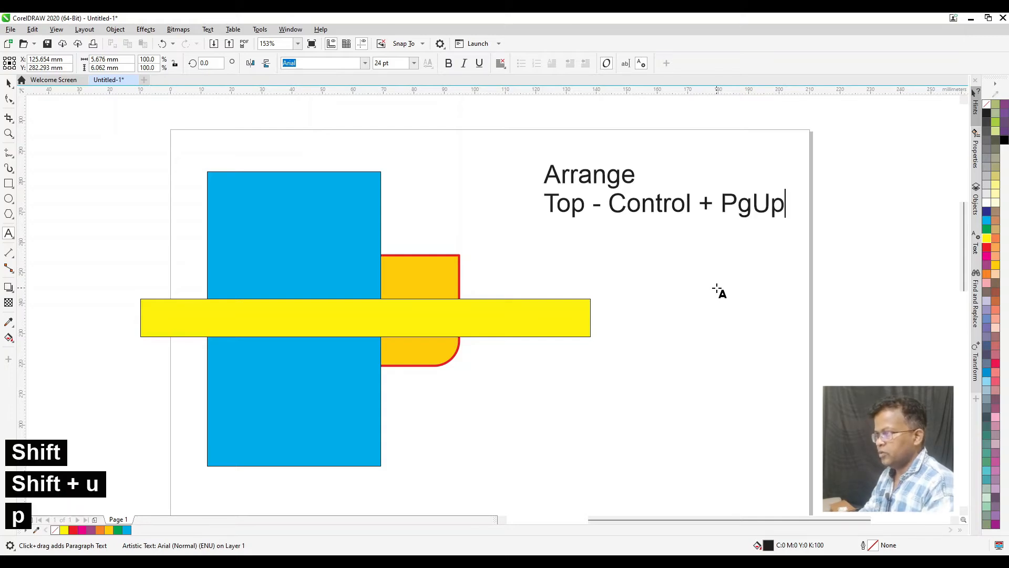
# Add a third line to the text reading "Boottom - Control + PgDn"
pyautogui.press('Return')
pyautogui.write('Boo')
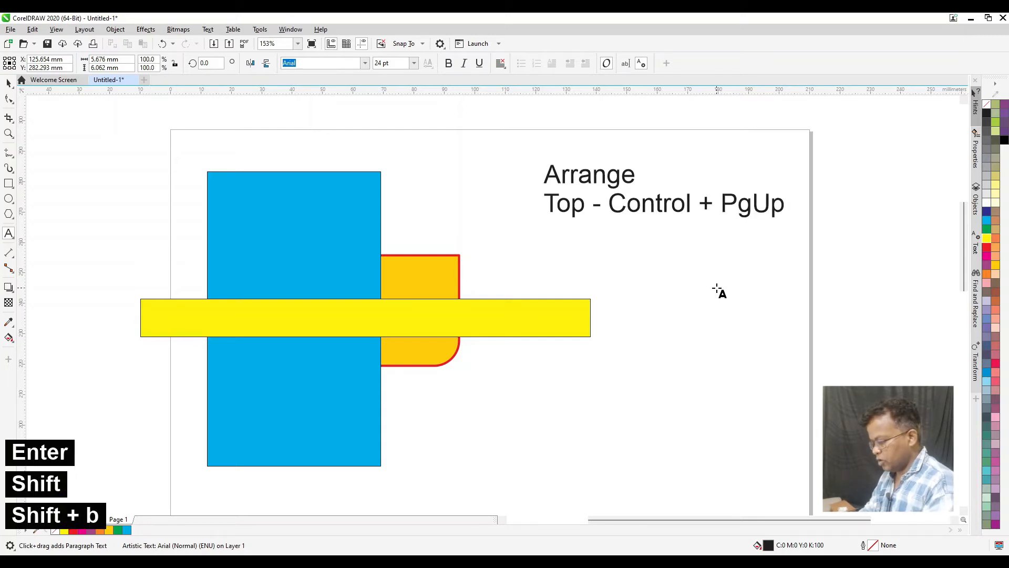
pyautogui.write('ttom')
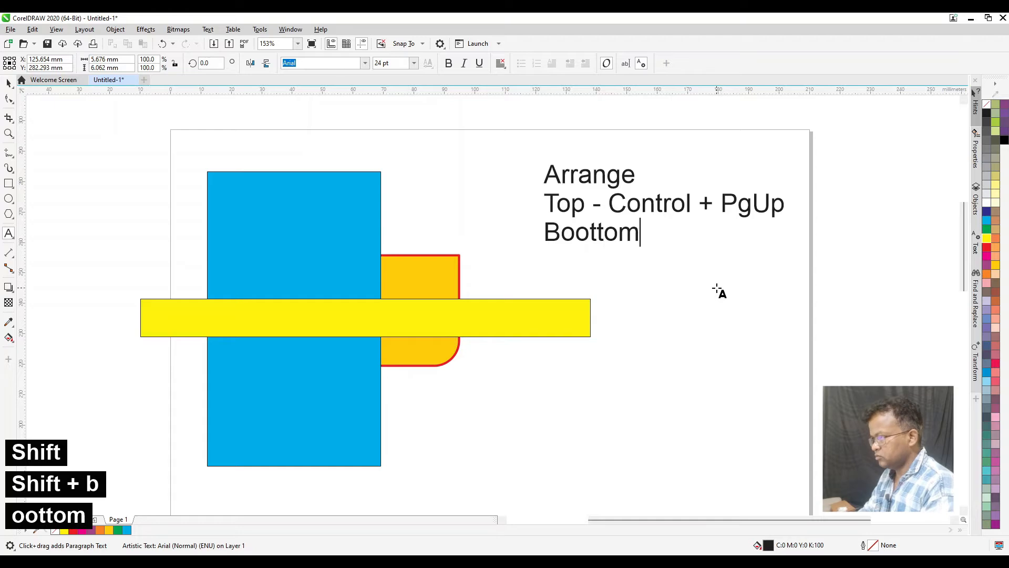
pyautogui.write(' - Contro')
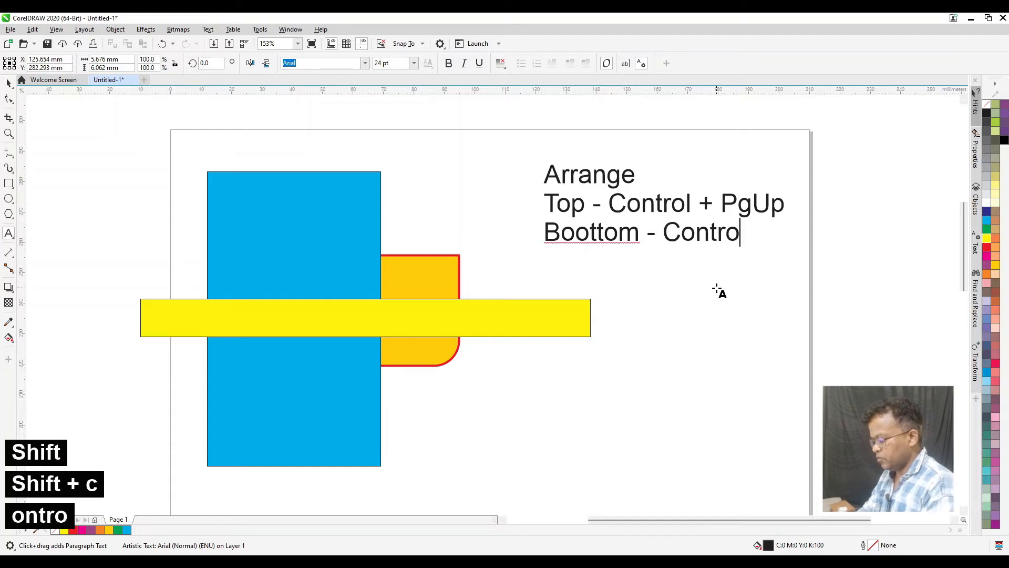
pyautogui.write('l + ')
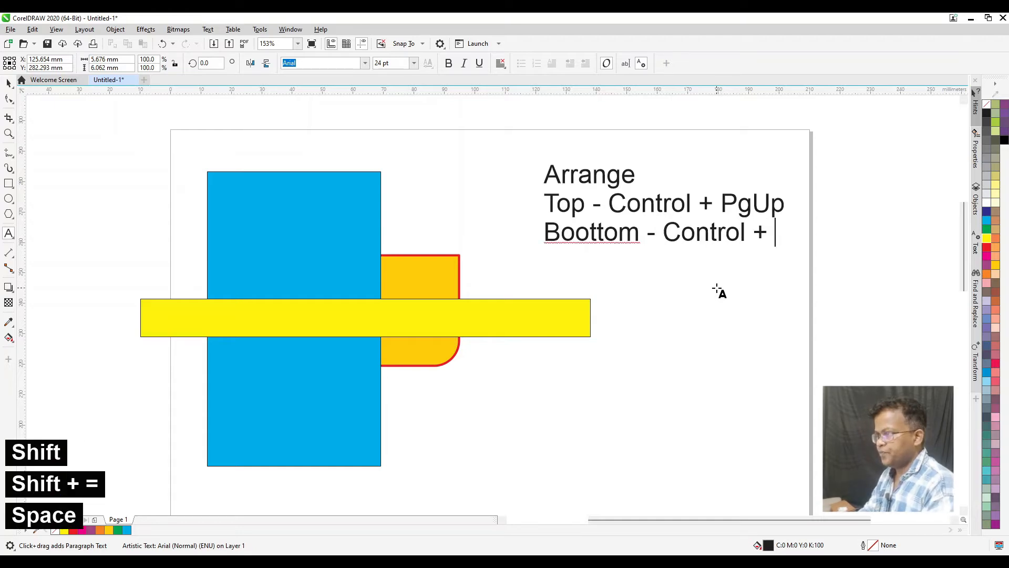
pyautogui.write('PgDn')
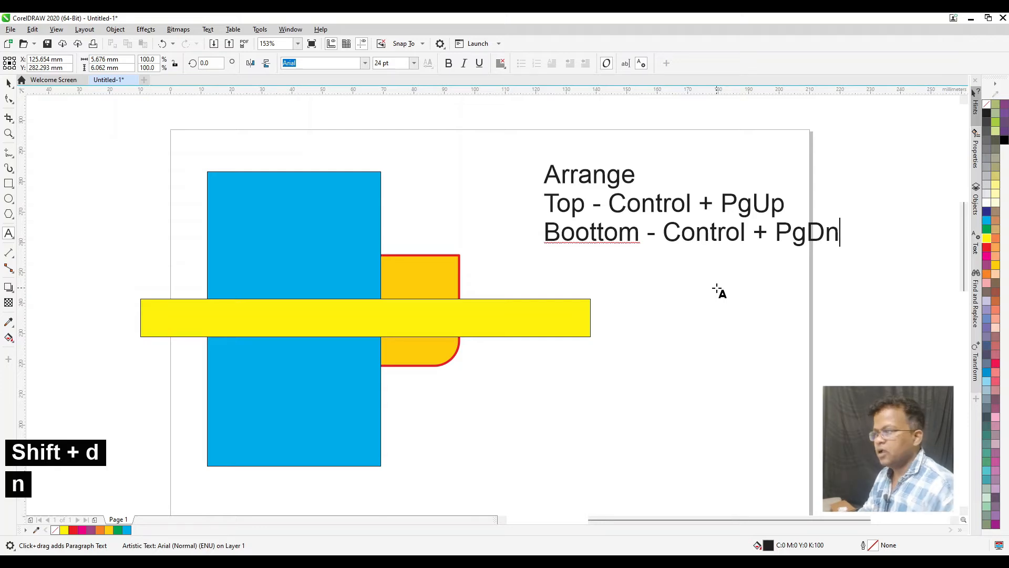
# Move the yellow bar back two levels in the stacking order, and forward two levels again
pyautogui.hotkey('ctrl', 'space')
pyautogui.click(578, 316)
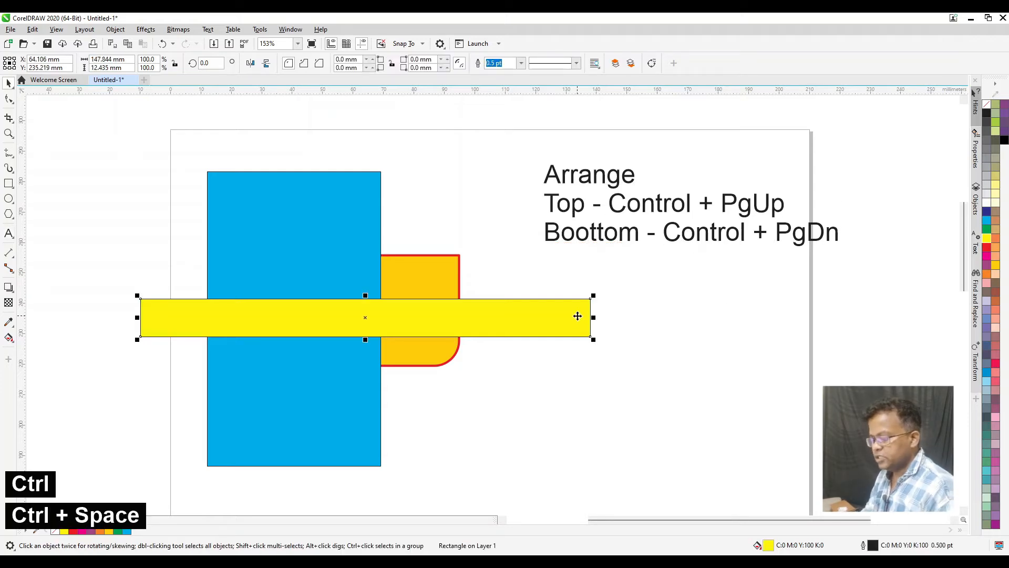
pyautogui.hotkey('ctrl', 'pagedown')
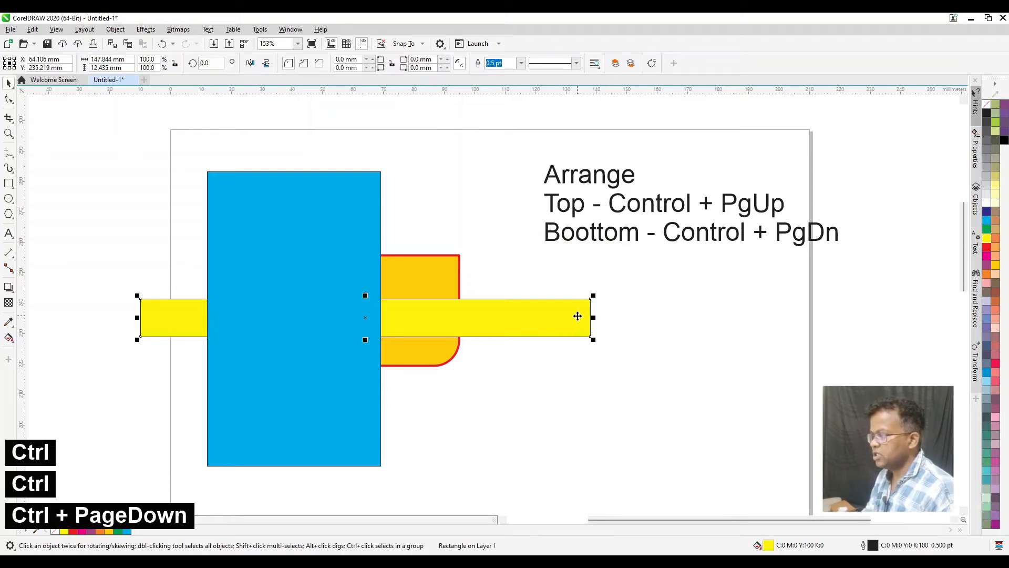
pyautogui.hotkey('ctrl', 'pagedown')
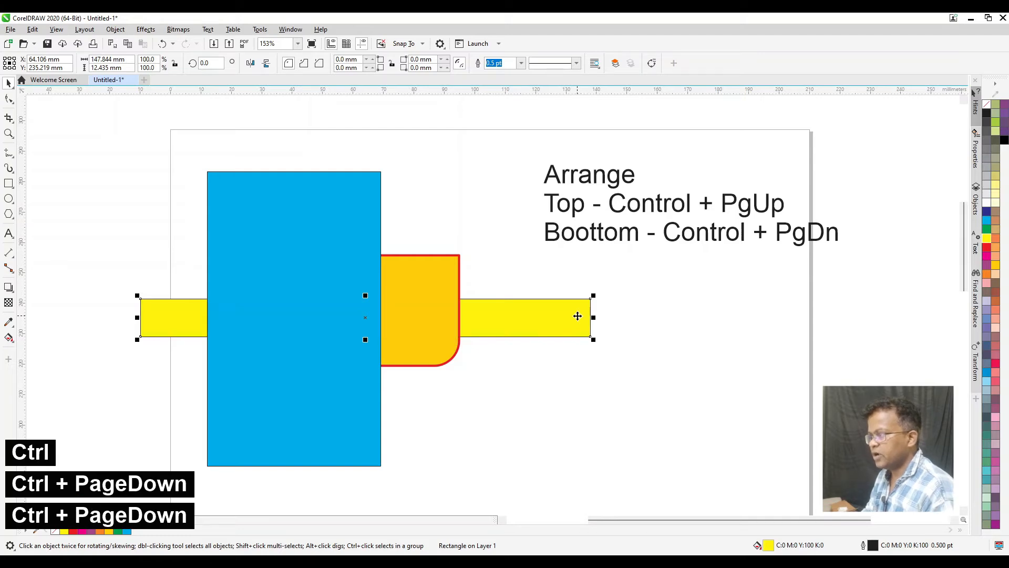
pyautogui.hotkey('ctrl', 'pageup')
pyautogui.hotkey('ctrl', 'pageup')
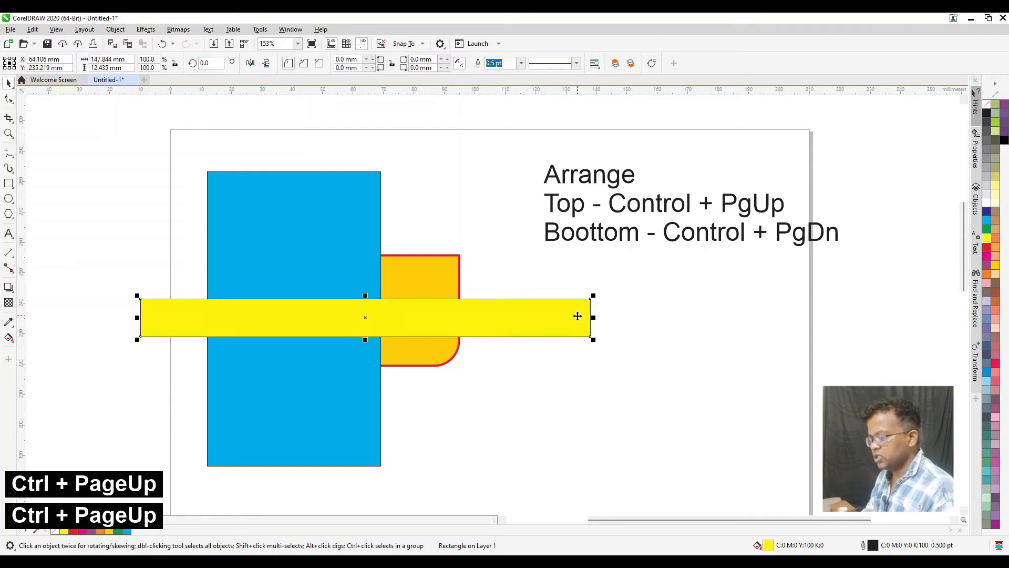
# Replace the word "Top" with "Forward" and "Boottom" with "Backward" in the arrange notes
pyautogui.hotkey('ctrl', 'space')
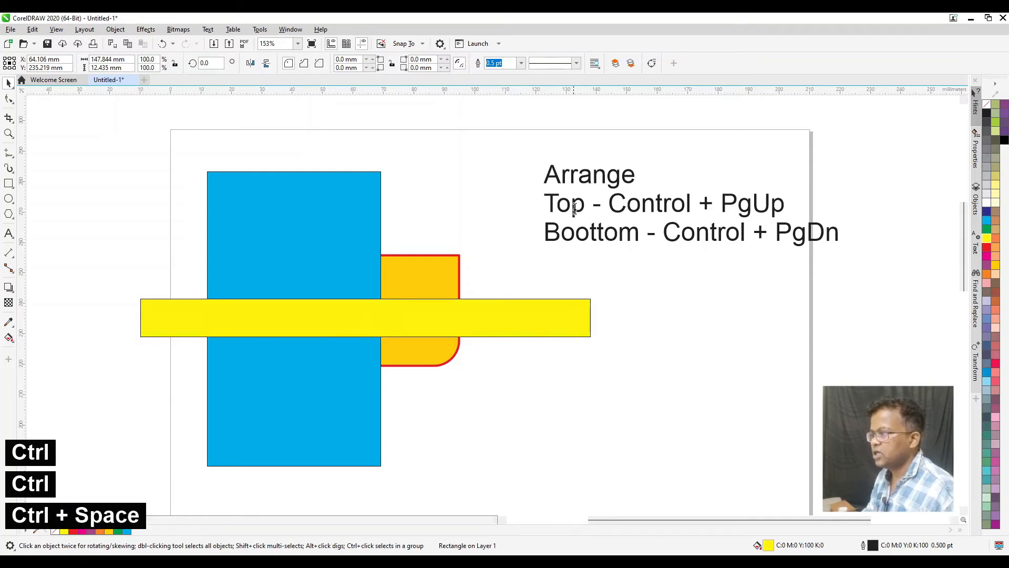
pyautogui.moveTo(585, 205); pyautogui.dragTo(538, 209)
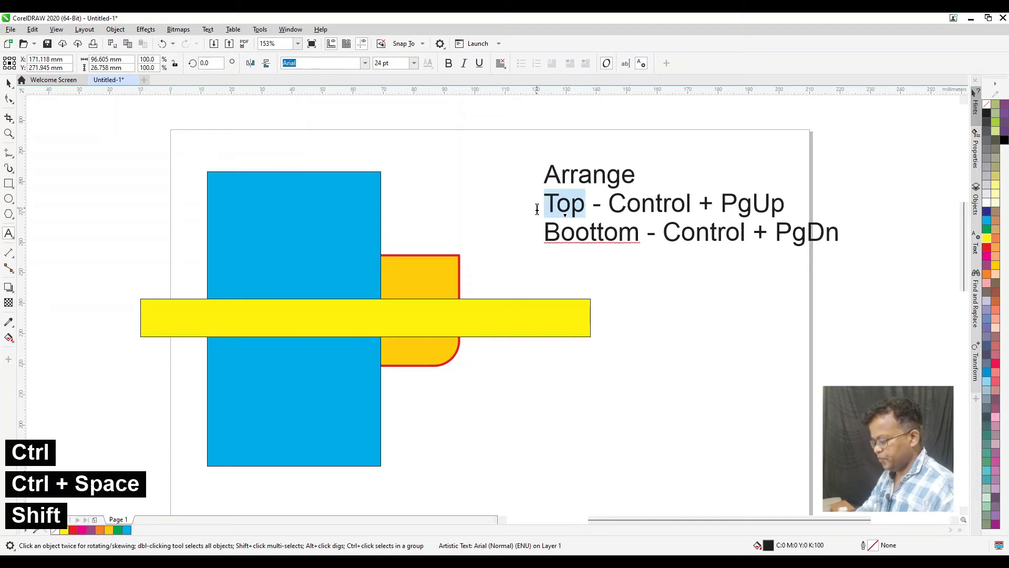
pyautogui.write('Forward')
pyautogui.press('Down')
pyautogui.hotkey('shift', 'Home')
pyautogui.write('Backward')
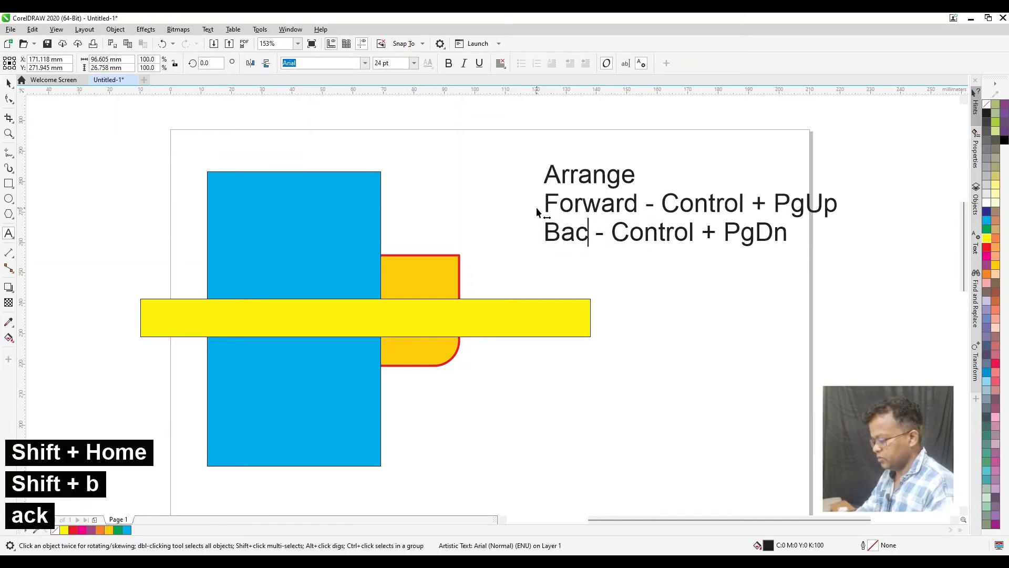
pyautogui.hotkey('ctrl', 'space')
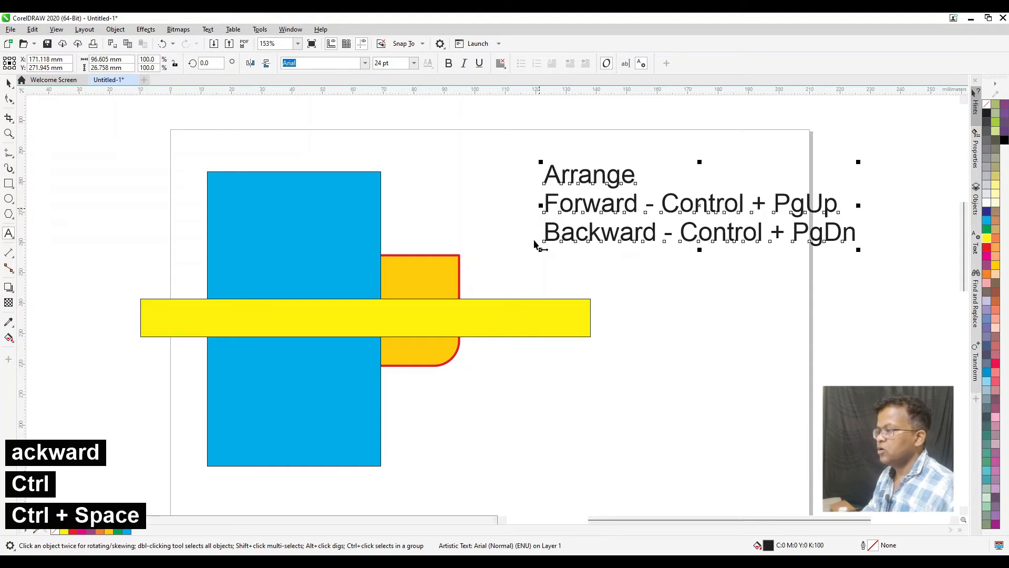
# Step the yellow bar backward and forward through the stack, ending between the blue rectangle and the orange shape
pyautogui.click(512, 309)
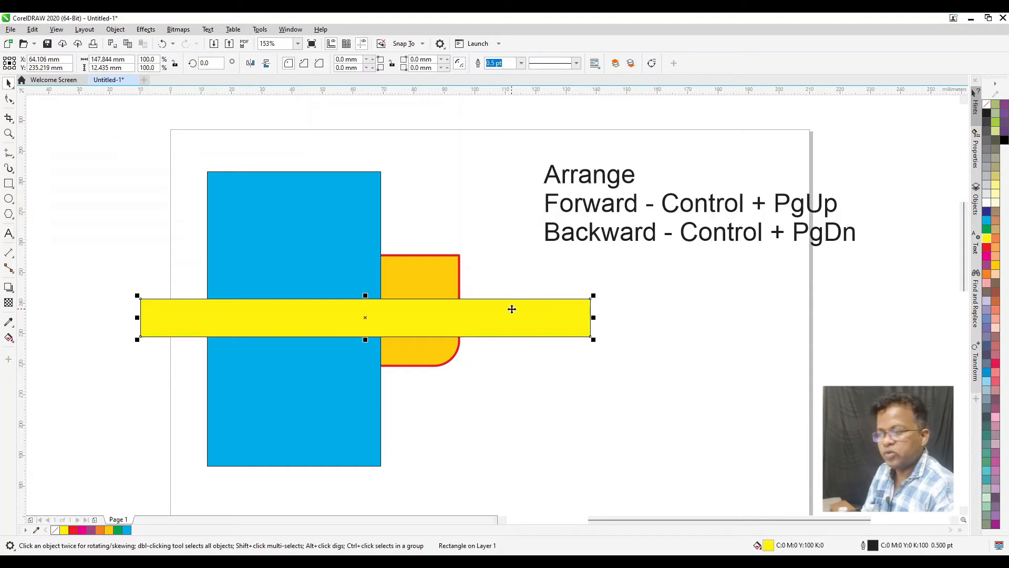
pyautogui.hotkey('ctrl', 'pagedown')
pyautogui.hotkey('ctrl', 'pagedown')
pyautogui.hotkey('ctrl', 'pagedown')
pyautogui.hotkey('ctrl', 'pageup')
pyautogui.hotkey('ctrl', 'pageup')
pyautogui.hotkey('ctrl', 'pageup')
pyautogui.hotkey('ctrl', 'pagedown')
pyautogui.hotkey('ctrl', 'pagedown')
pyautogui.hotkey('ctrl', 'pagedown')
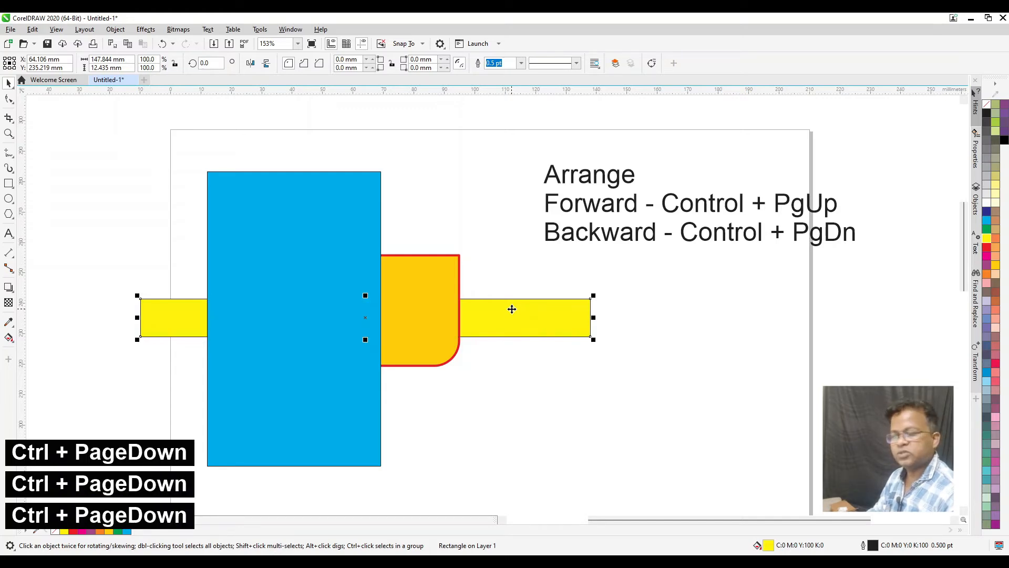
pyautogui.hotkey('ctrl', 'pageup')
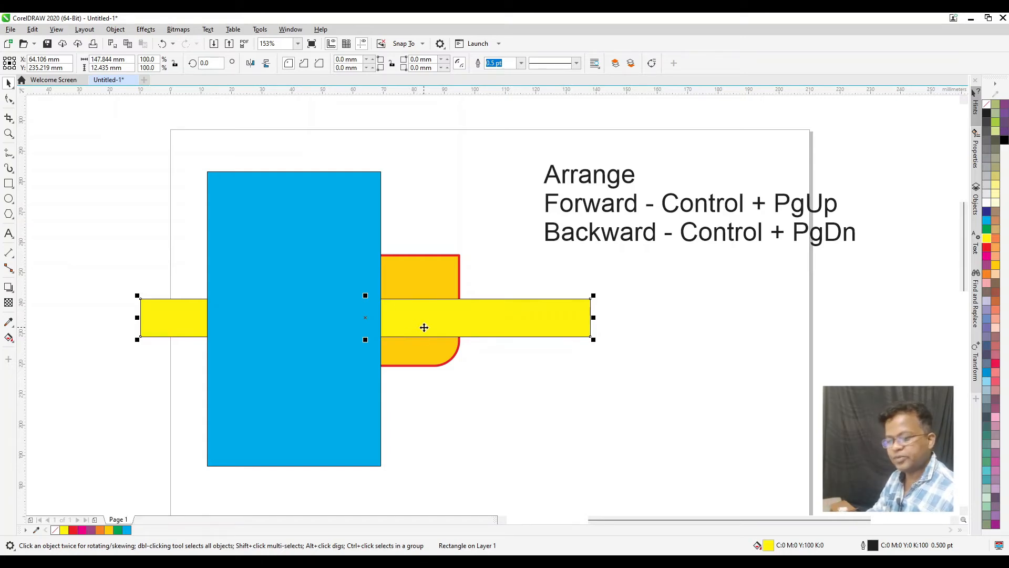
# Send the yellow bar to the back of the layer and bring it to the front, twice in a row
pyautogui.hotkey('shift', 'pagedown')
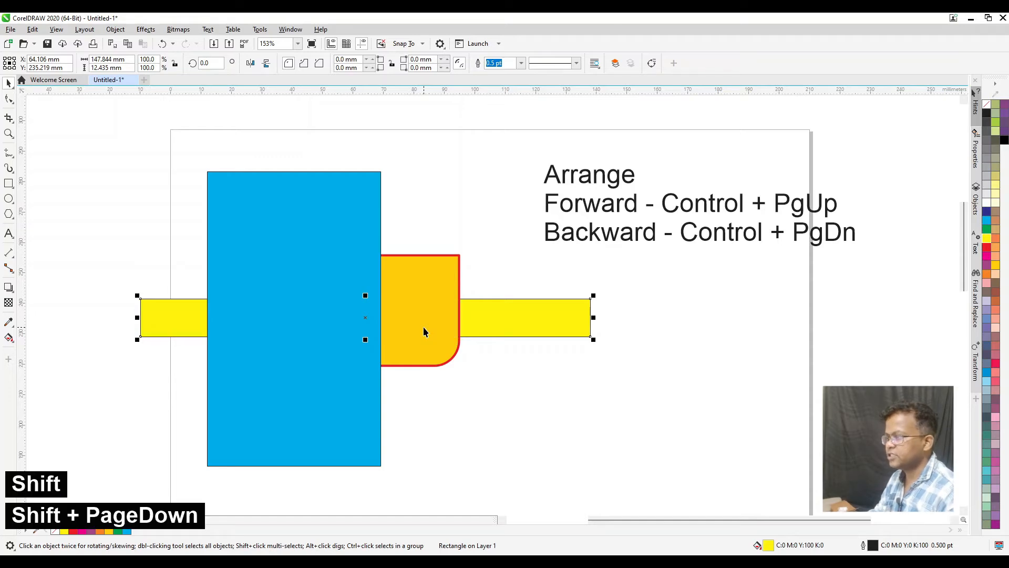
pyautogui.hotkey('shift', 'pageup')
pyautogui.hotkey('shift', 'pagedown')
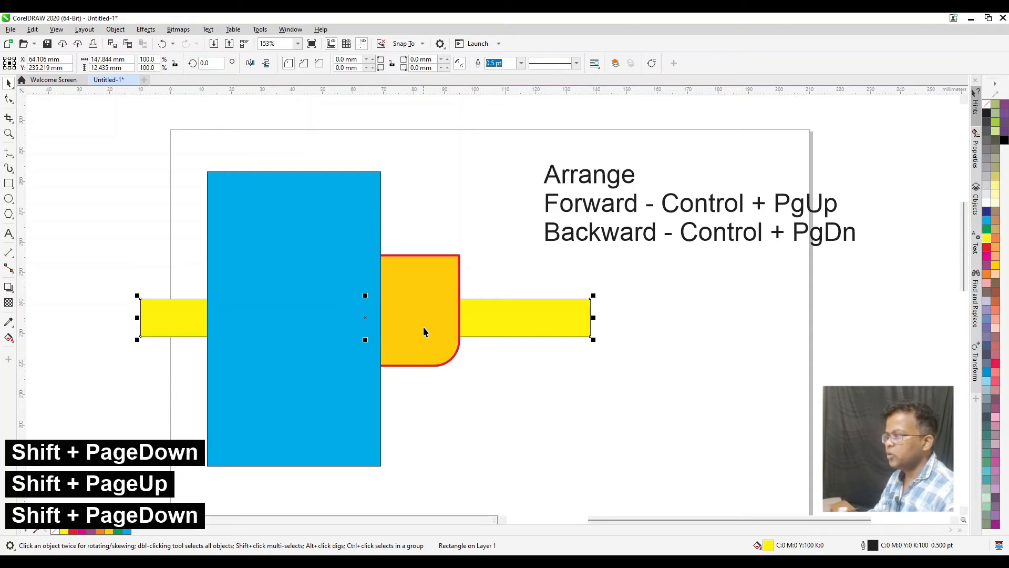
pyautogui.hotkey('shift', 'pageup')
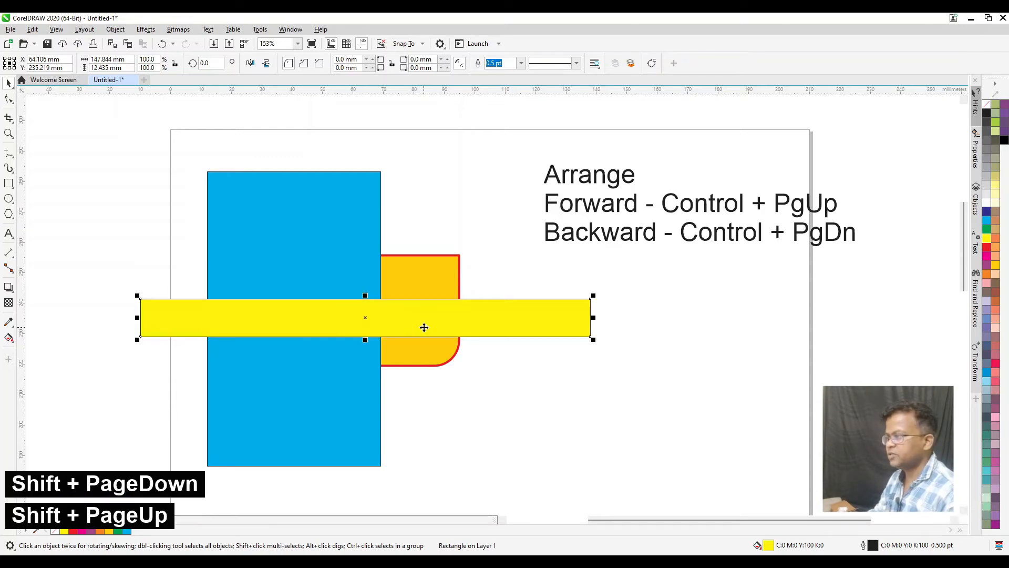
# Add a new line reading "Top - Sh + Pg Up" below the Backward line of the arrange notes
pyautogui.hotkey('ctrl', 'space')
pyautogui.click(655, 234)
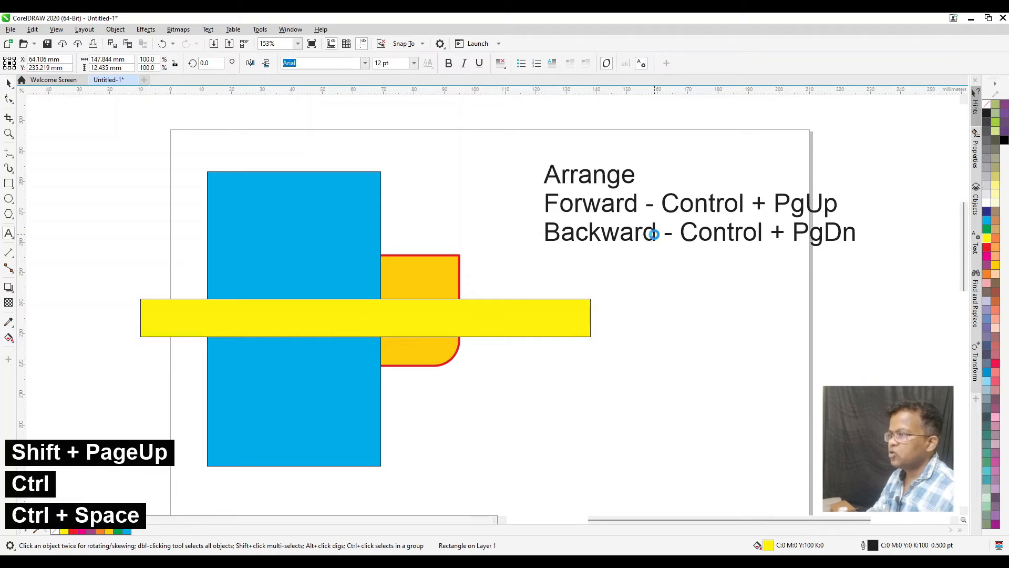
pyautogui.press('End')
pyautogui.press('Return')
pyautogui.write('Top ')
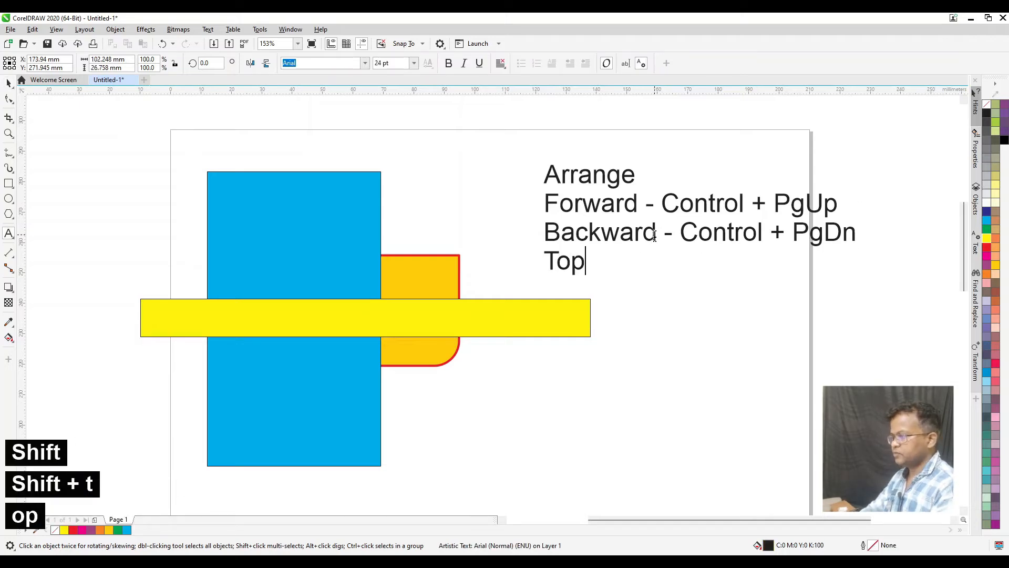
pyautogui.write('- Sh =')
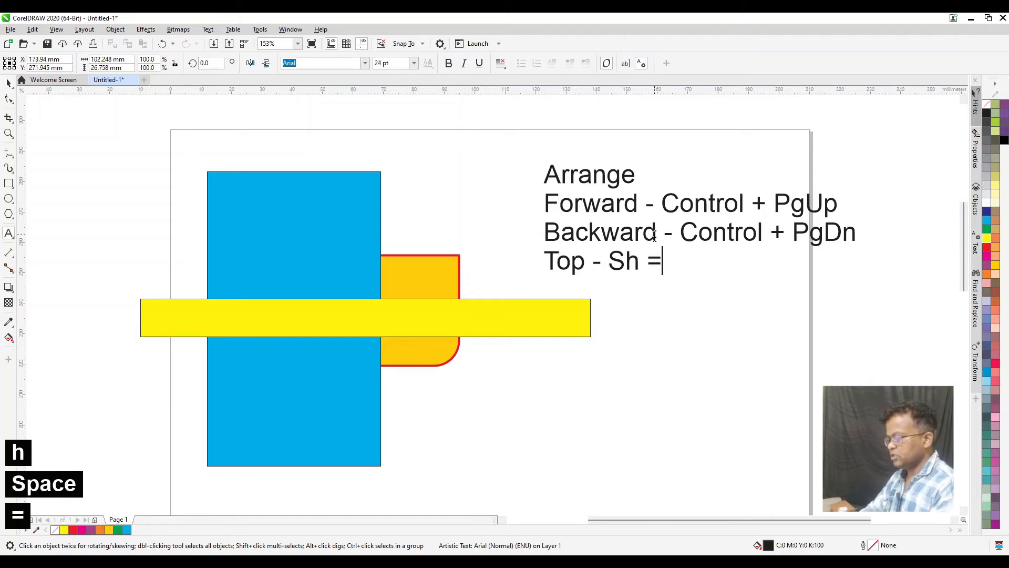
pyautogui.press('BackSpace')
pyautogui.write('+ ')
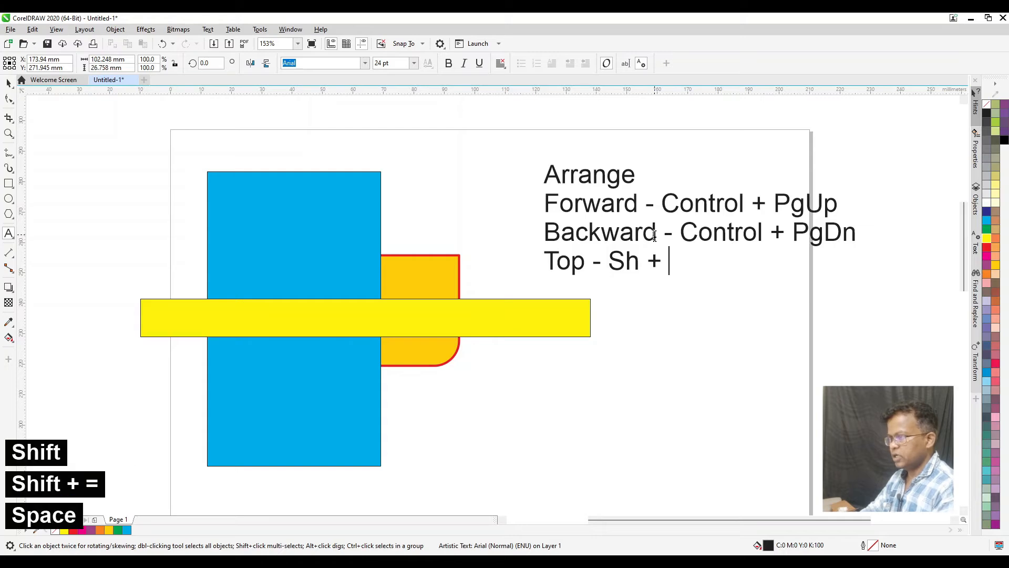
pyautogui.write('Pg Up')
# Add a last line reading "Bottom - Sh + PgDn" to the arrange notes
pyautogui.press('Return')
pyautogui.write('D')
pyautogui.press('BackSpace')
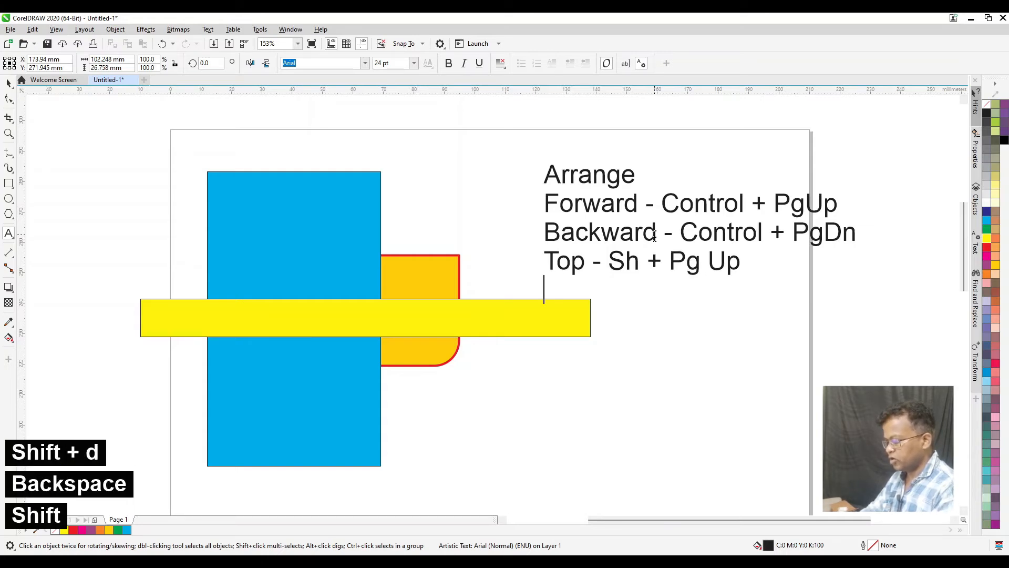
pyautogui.write('Bottom +')
pyautogui.press('BackSpace')
pyautogui.write('- ')
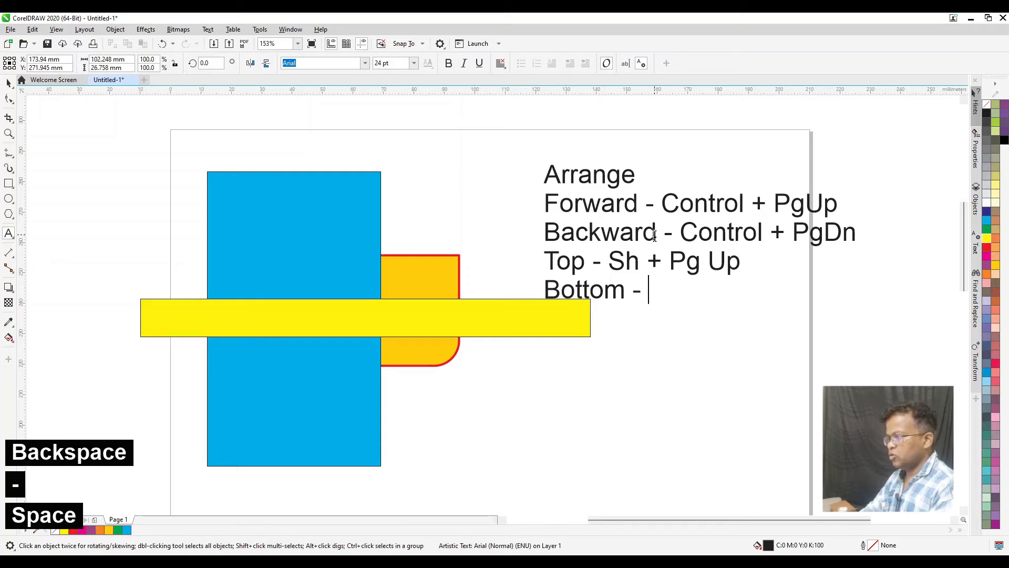
pyautogui.write('Sh +')
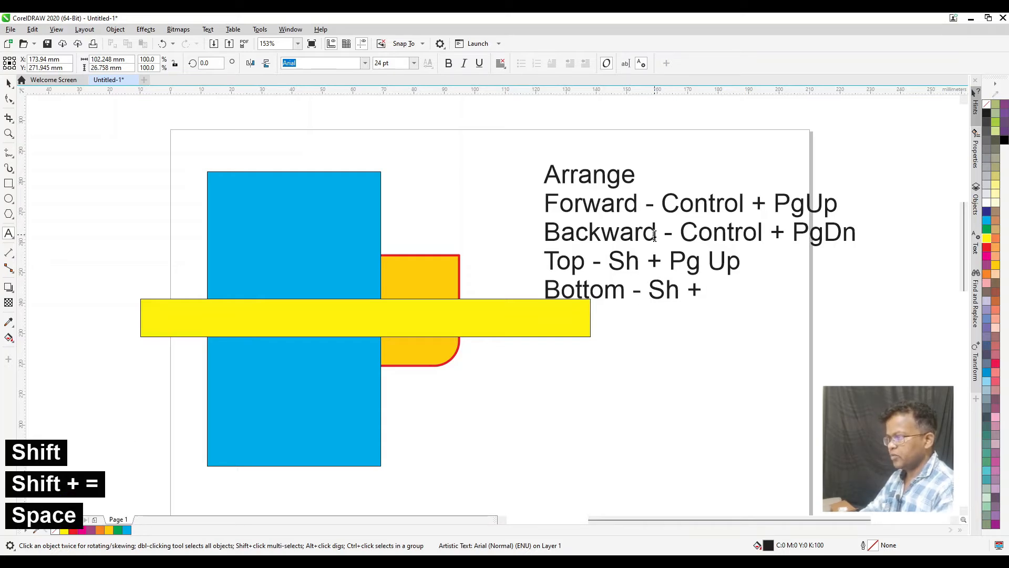
pyautogui.write(' PgDn')
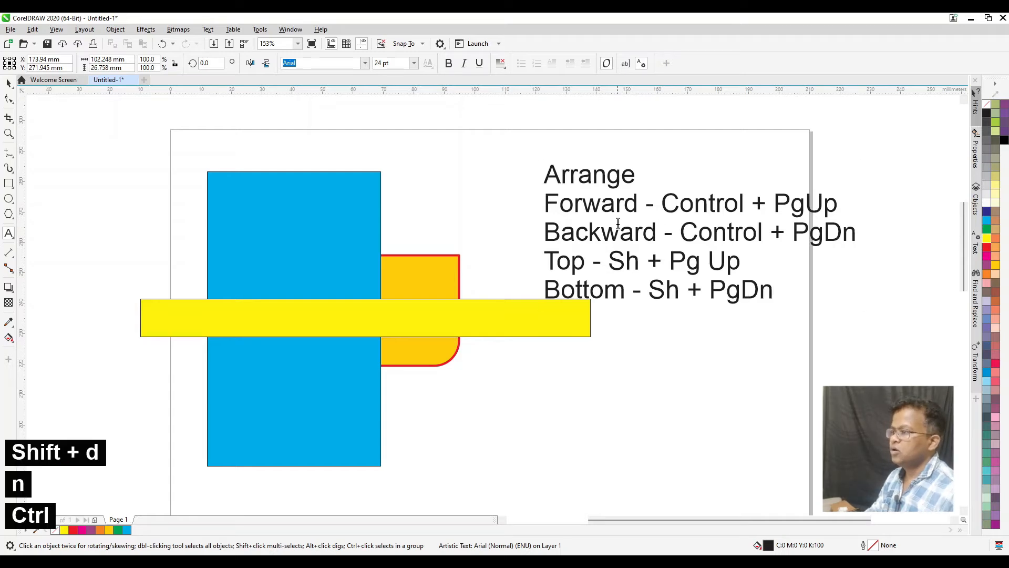
# Move the arrange notes up and to the right, clear of the yellow bar, and deselect them
pyautogui.hotkey('ctrl', 'space')
pyautogui.moveTo(591, 205); pyautogui.dragTo(678, 191)
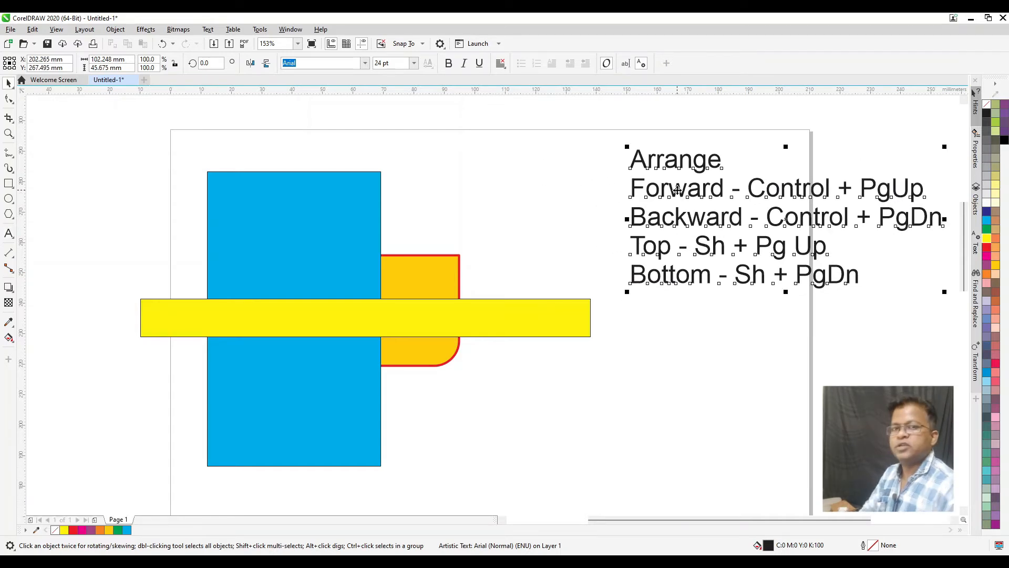
pyautogui.click(572, 216)
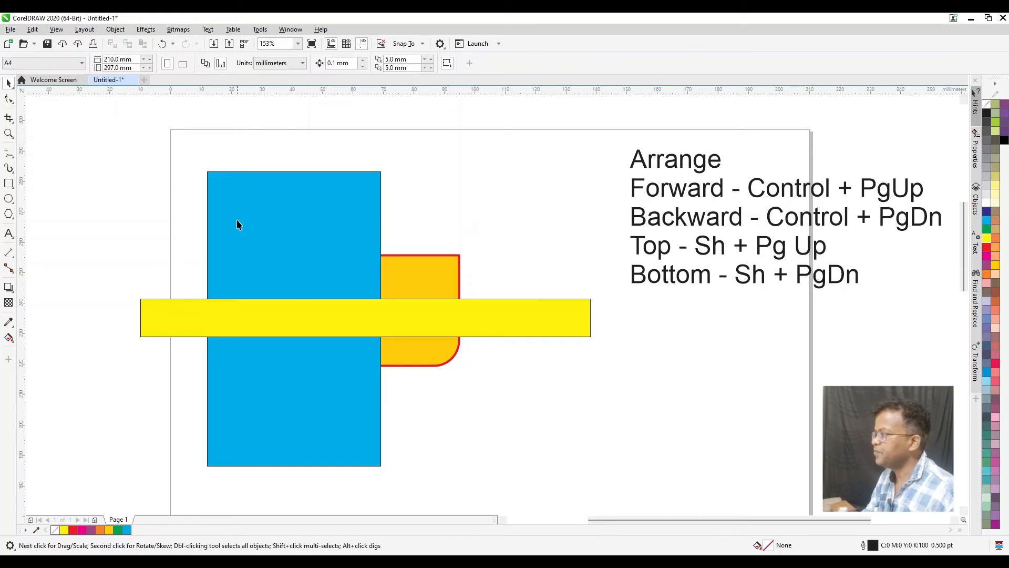
# Delete the blue rectangle, the orange shape and the yellow bar together, keeping the text
pyautogui.click(305, 259)
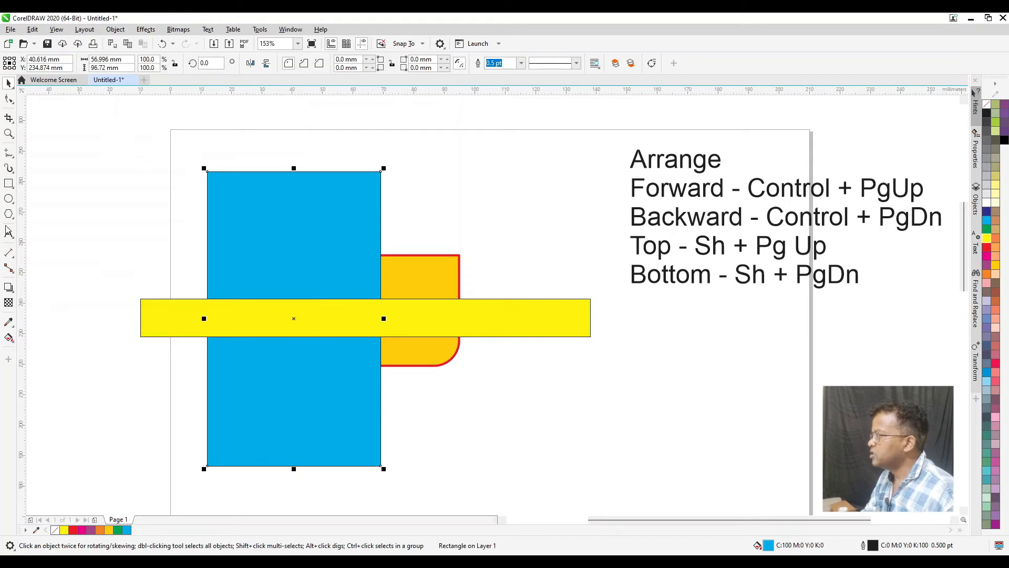
pyautogui.click(9, 185)
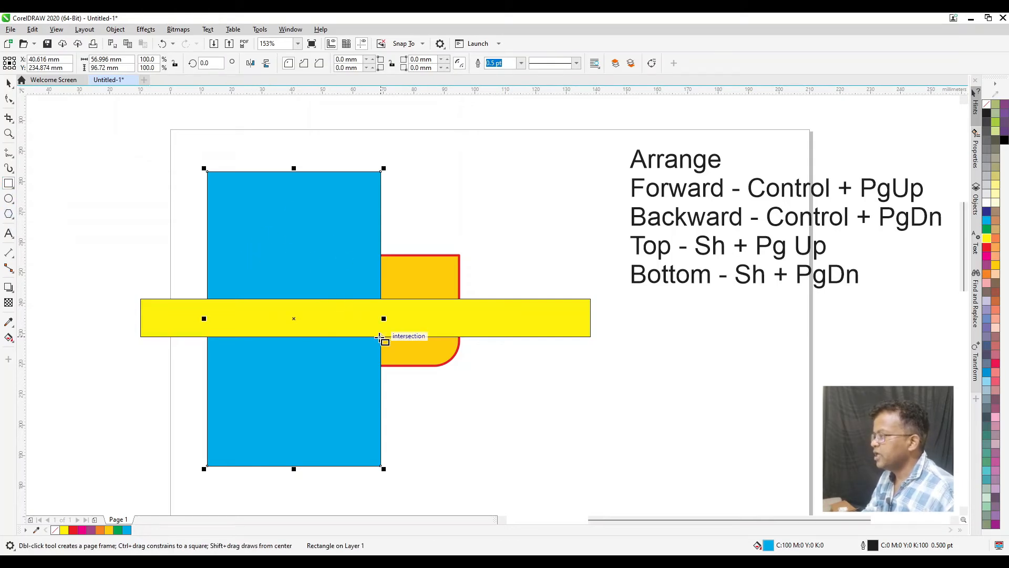
pyautogui.press('space')
pyautogui.moveTo(94, 135); pyautogui.dragTo(666, 447)
pyautogui.press('Delete')
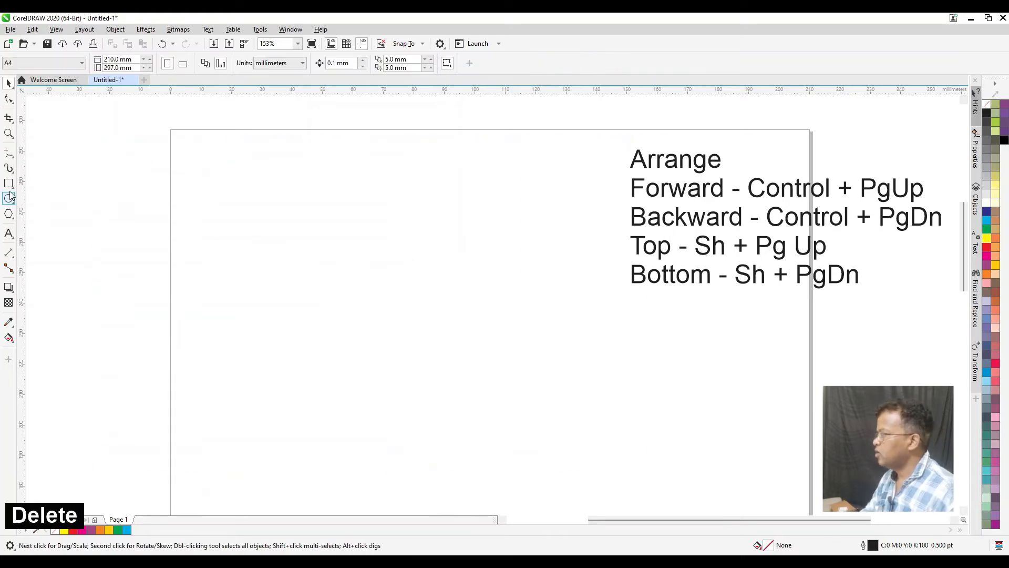
# Draw a tilted yellow-filled 3-Point Rectangle about 85 by 43 mm overall, and delete it again
pyautogui.click(12, 185)
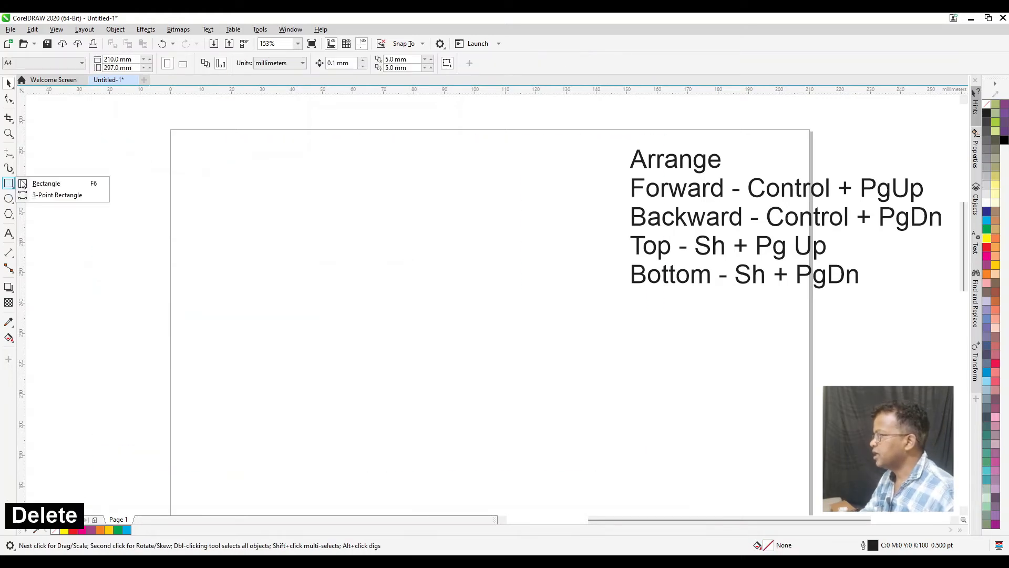
pyautogui.click(51, 196)
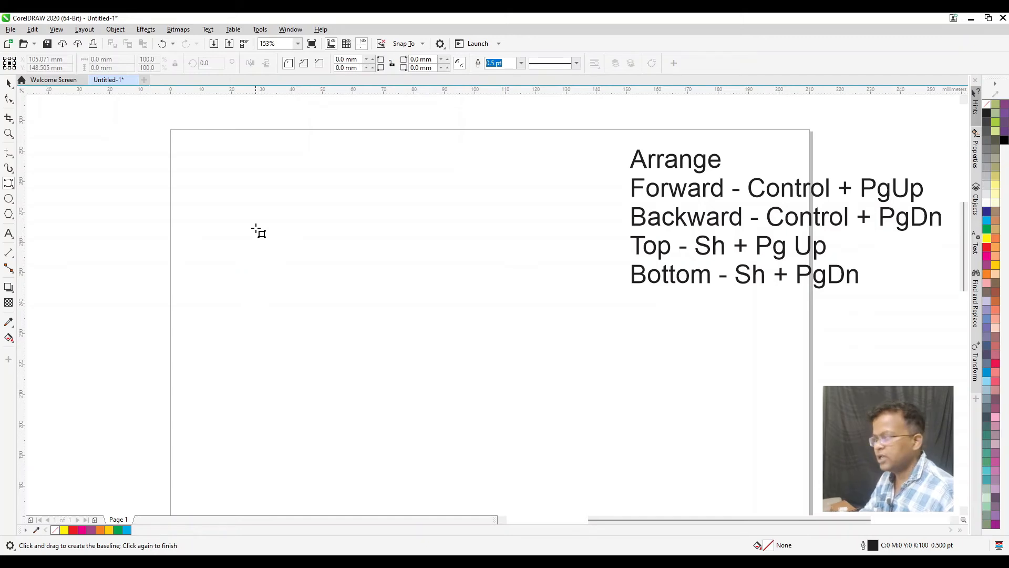
pyautogui.moveTo(467, 223); pyautogui.dragTo(227, 273)
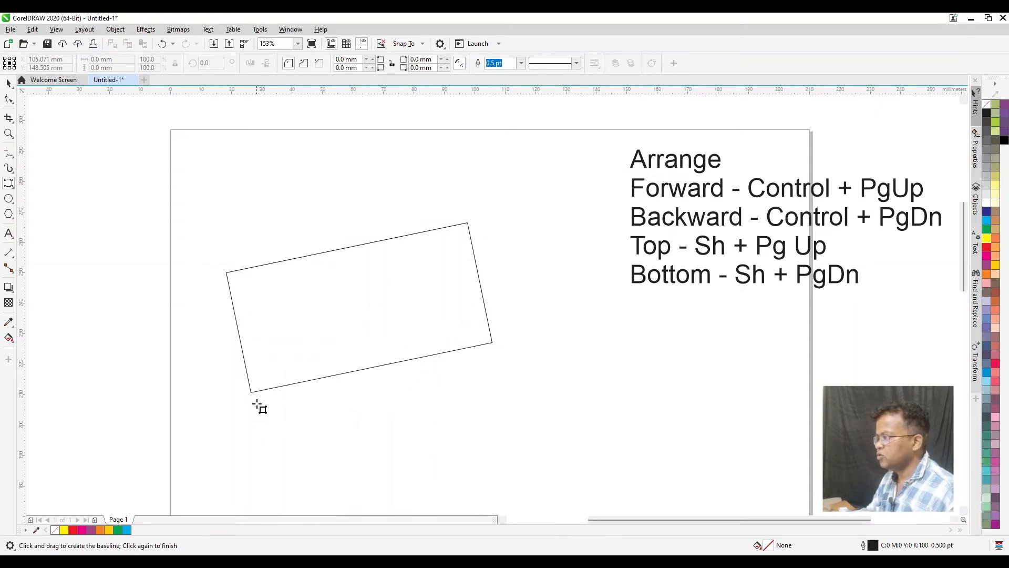
pyautogui.click(252, 355)
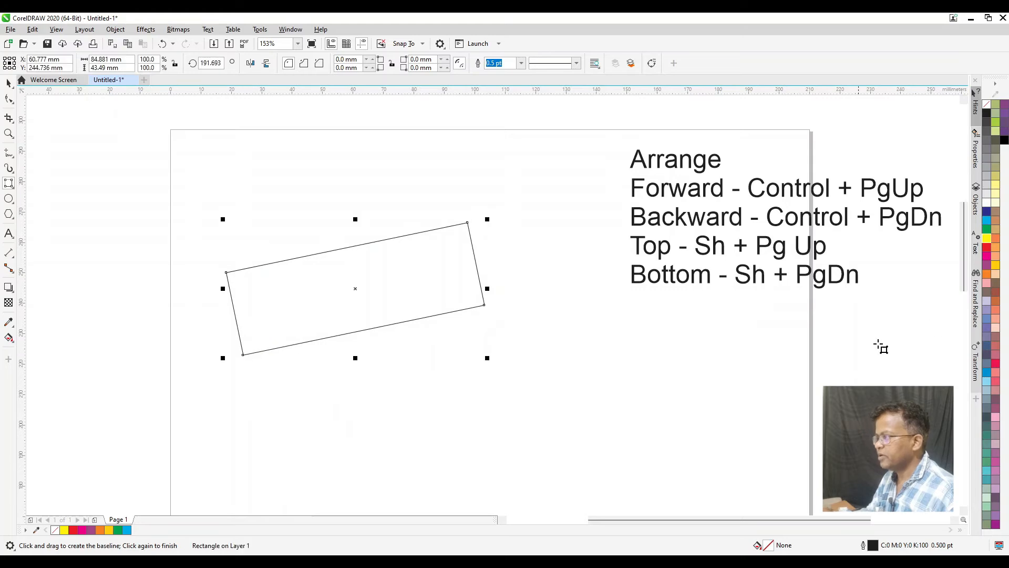
pyautogui.click(988, 239)
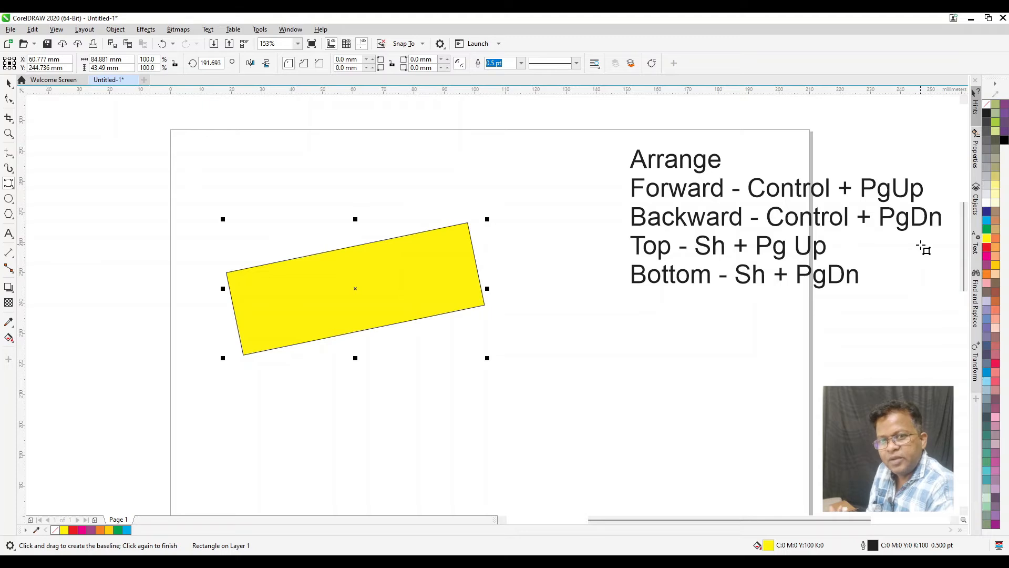
pyautogui.press('Delete')
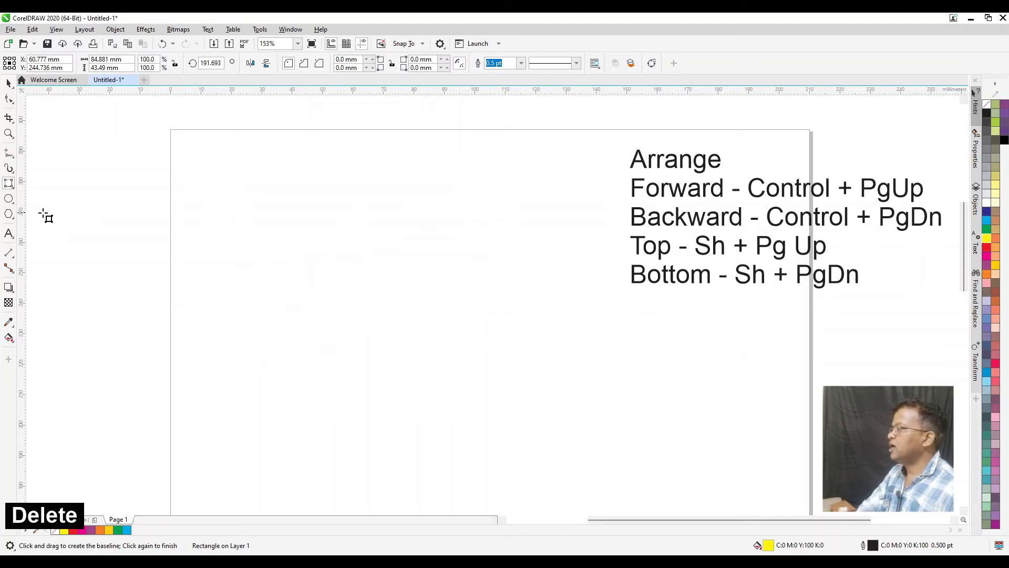
# Draw a regular rectangle about 70 by 40 mm on the empty page and rotate it by 45 degrees
pyautogui.click(9, 183)
pyautogui.click(42, 182)
pyautogui.moveTo(249, 235); pyautogui.dragTo(464, 359)
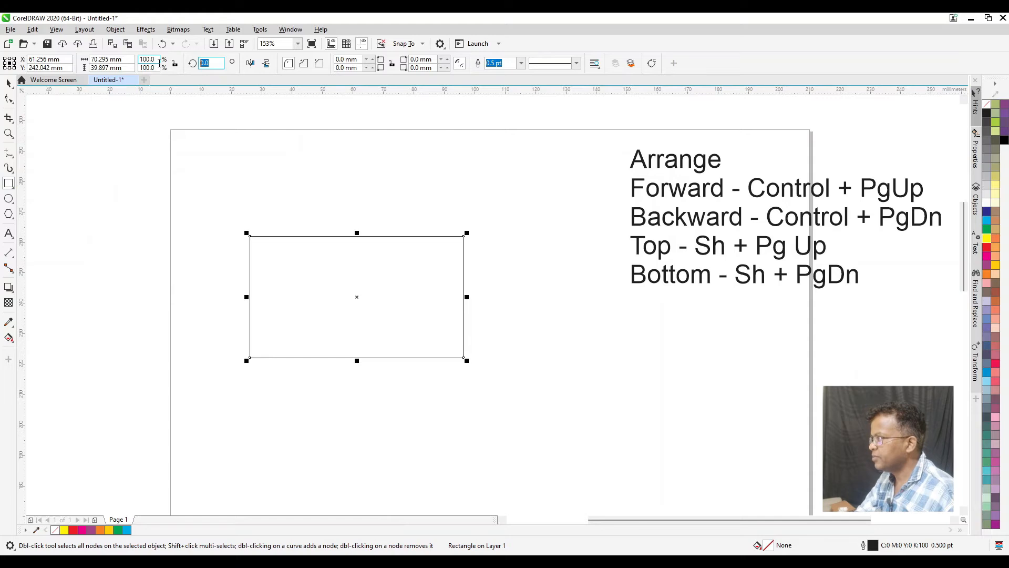
pyautogui.write('45')
pyautogui.press('Return')
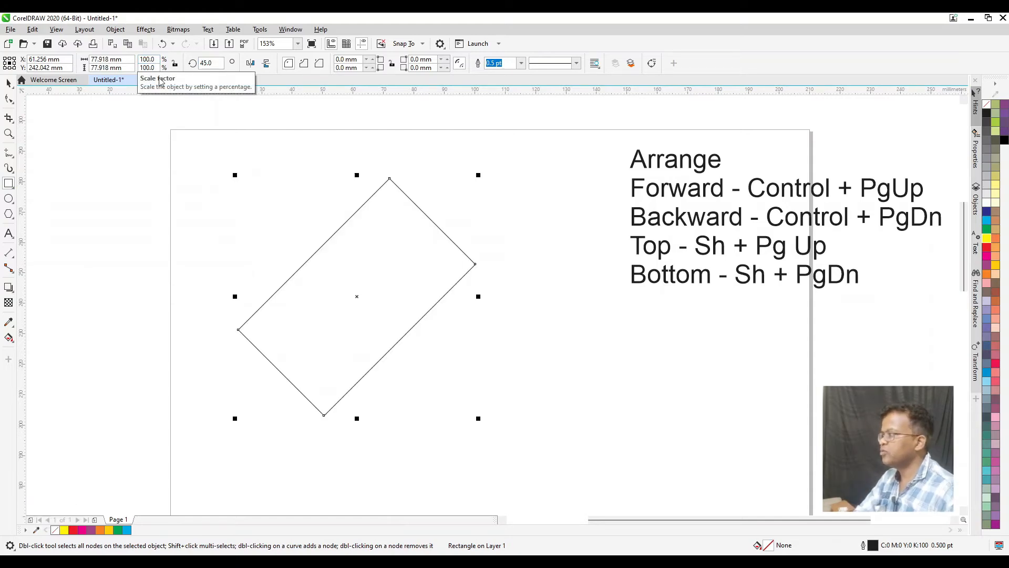
# Delete the rotated rectangle and activate the Ellipse tool
pyautogui.click(9, 83)
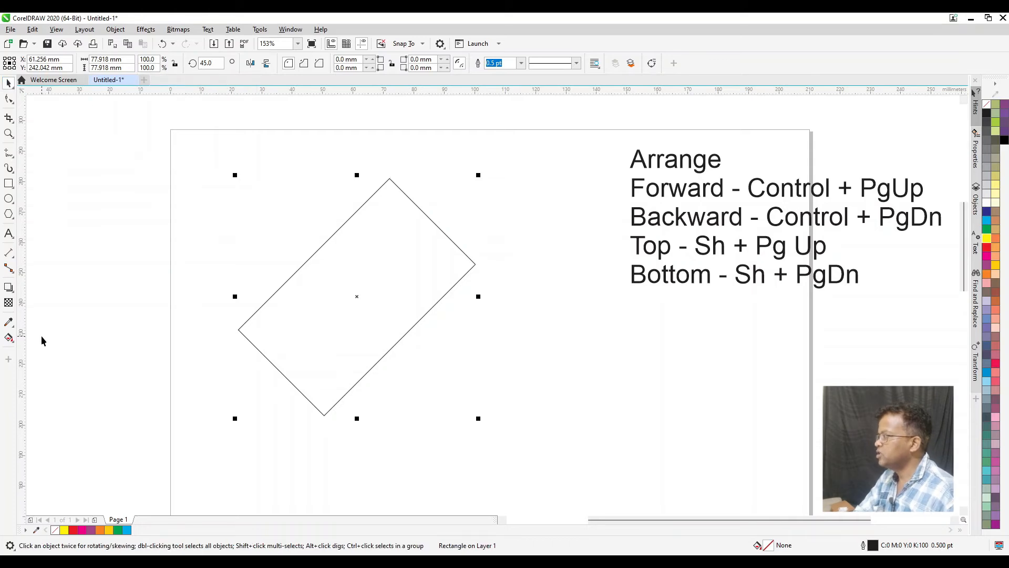
pyautogui.click(13, 203)
pyautogui.click(44, 202)
pyautogui.press('Delete')
# Draw three overlapping ellipses, one wide, one tall and one about 29 by 19 mm, plus a separate circle about 50 mm across
pyautogui.moveTo(213, 186); pyautogui.dragTo(459, 262)
pyautogui.moveTo(386, 153)
pyautogui.mouseDown()
pyautogui.moveTo(417, 286)
pyautogui.moveTo(443, 322)
pyautogui.mouseUp()
pyautogui.moveTo(401, 227); pyautogui.dragTo(495, 289)
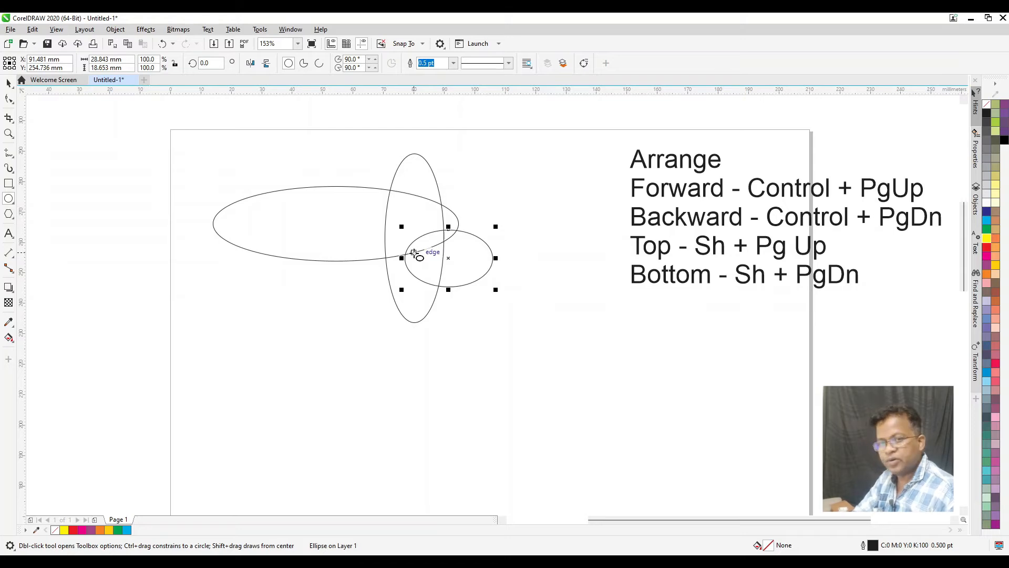
pyautogui.moveTo(701, 317); pyautogui.dragTo(543, 433)
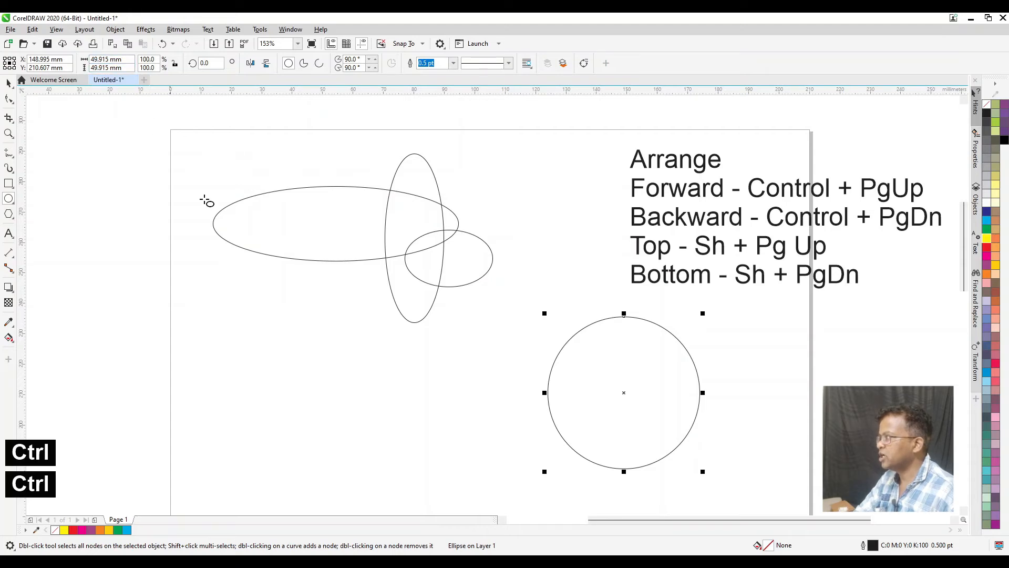
pyautogui.press('ctrl')
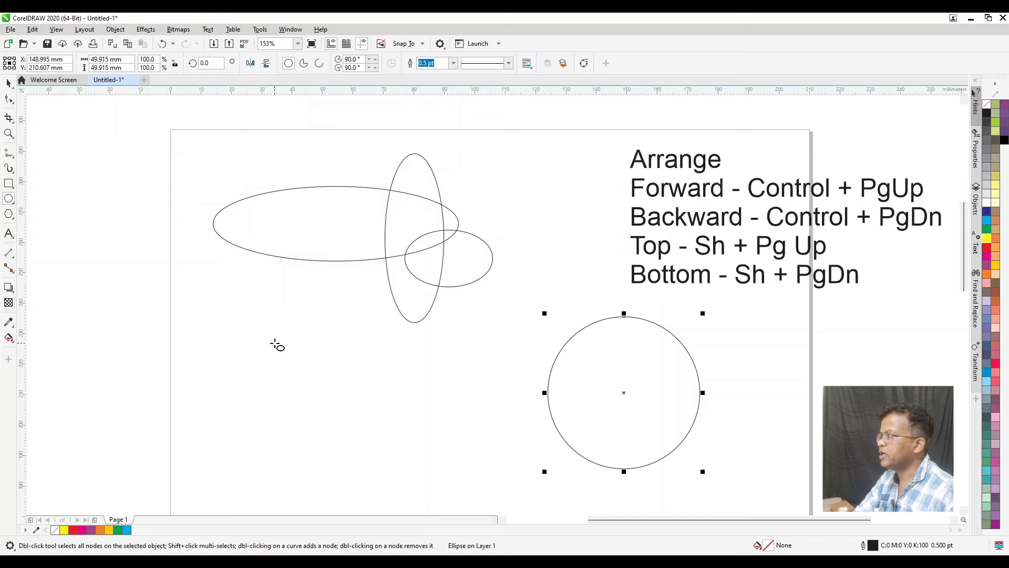
# Draw a circle about 36 mm across below the wide ellipse and fill it red
pyautogui.press('ctrl')
pyautogui.moveTo(215, 323); pyautogui.dragTo(330, 438)
pyautogui.press('ctrl')
pyautogui.press('ctrl')
pyautogui.click(987, 239)
pyautogui.click(987, 247)
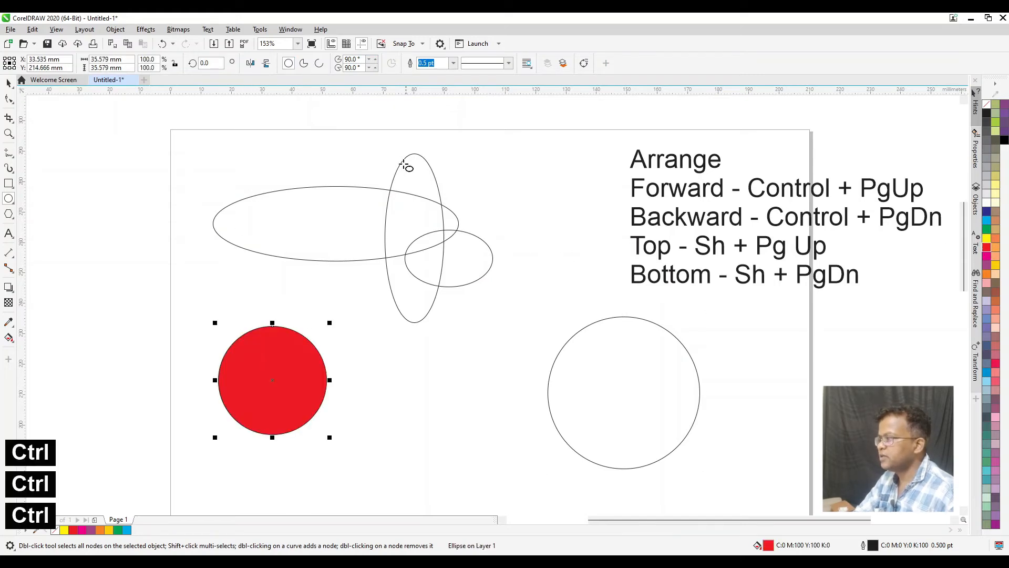
# Switch the red circle between the pie and arc shapes, leaving it as an arc
pyautogui.click(303, 64)
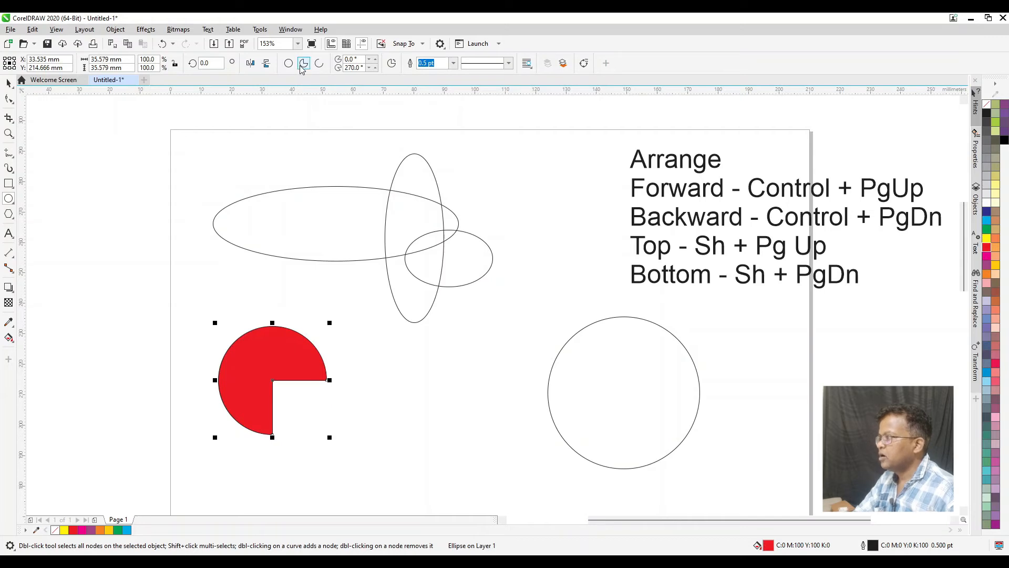
pyautogui.click(319, 64)
pyautogui.click(303, 63)
pyautogui.click(320, 64)
pyautogui.click(304, 63)
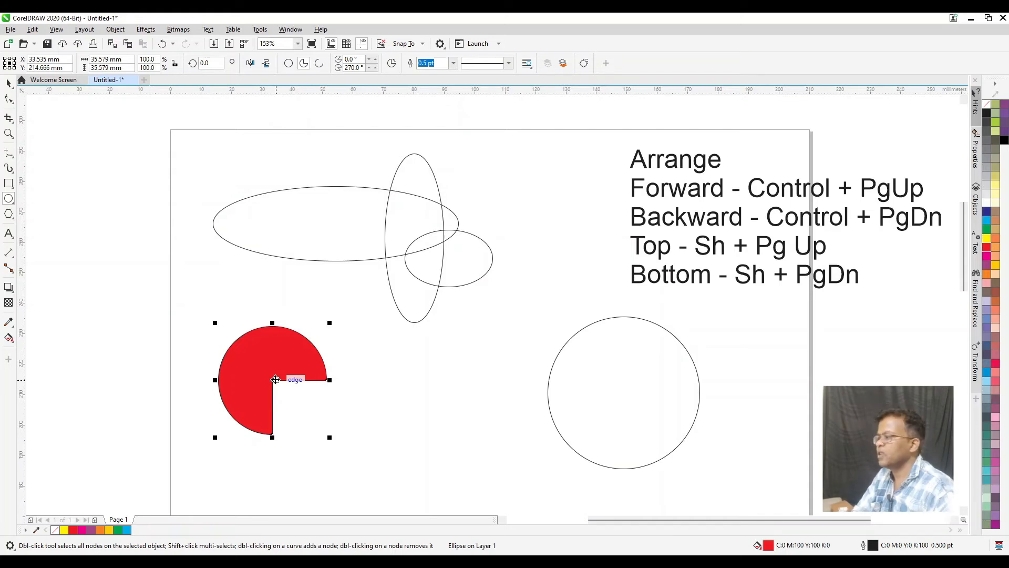
pyautogui.click(319, 63)
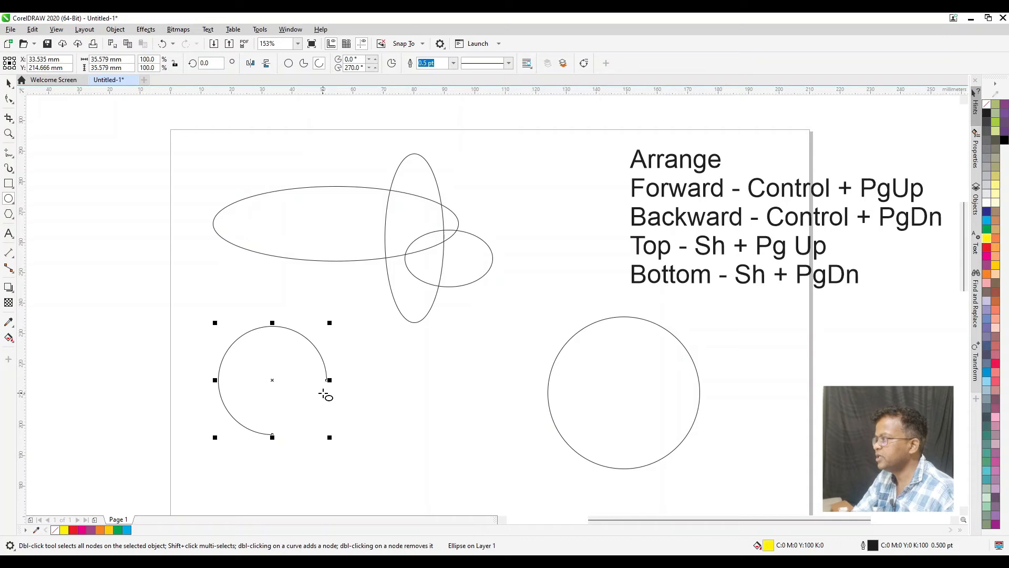
# Delete the arc and the three overlapping ellipses, and move the remaining circle to the page's upper left area
pyautogui.press('space')
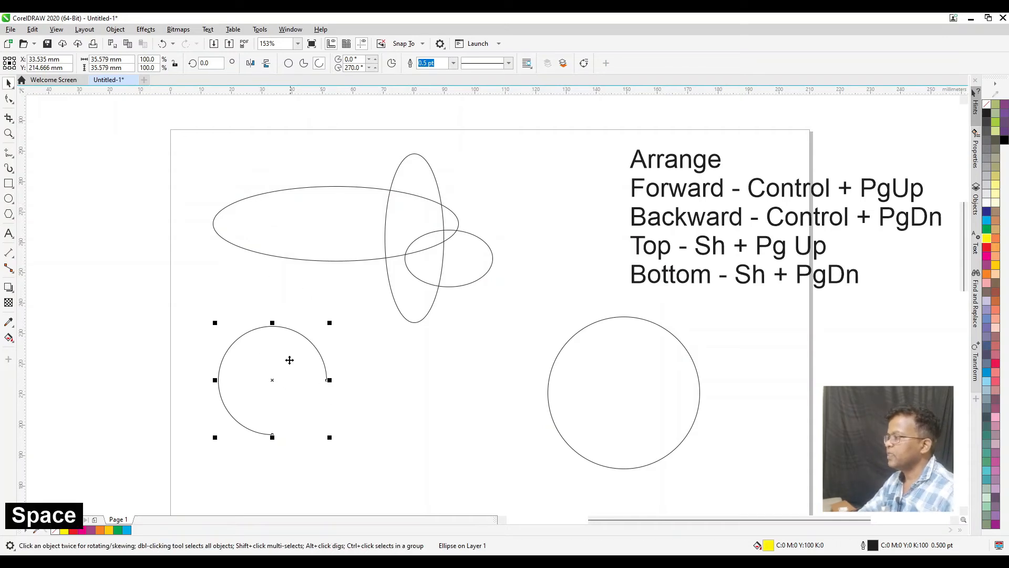
pyautogui.press('Delete')
pyautogui.press('Delete')
pyautogui.press('Delete')
pyautogui.press('Delete')
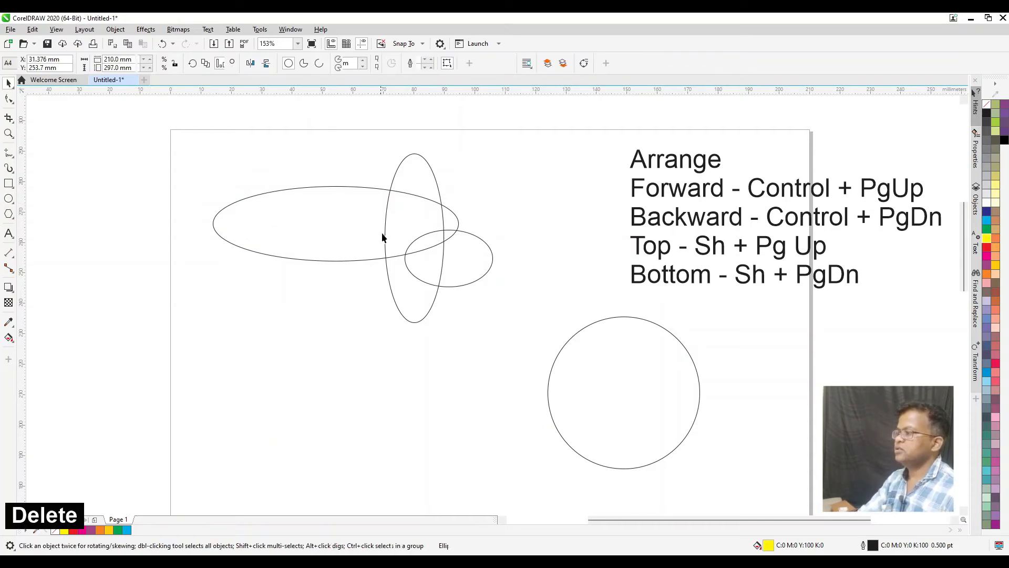
pyautogui.moveTo(549, 391); pyautogui.dragTo(305, 278)
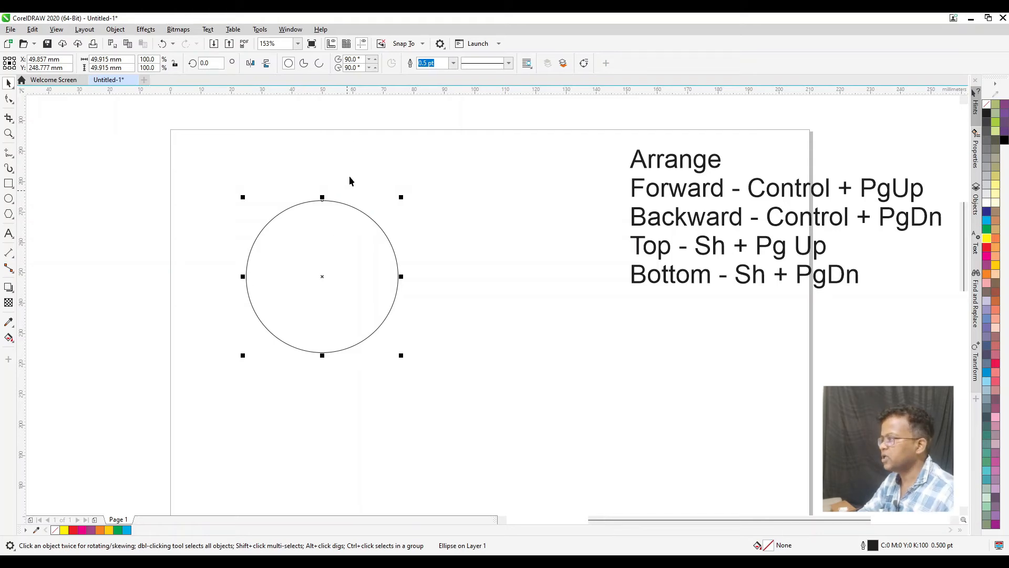
# Set the circle's starting angle to 0 and its ending angle to 180 degrees
pyautogui.moveTo(364, 59); pyautogui.dragTo(321, 59)
pyautogui.write('0')
pyautogui.press('Return')
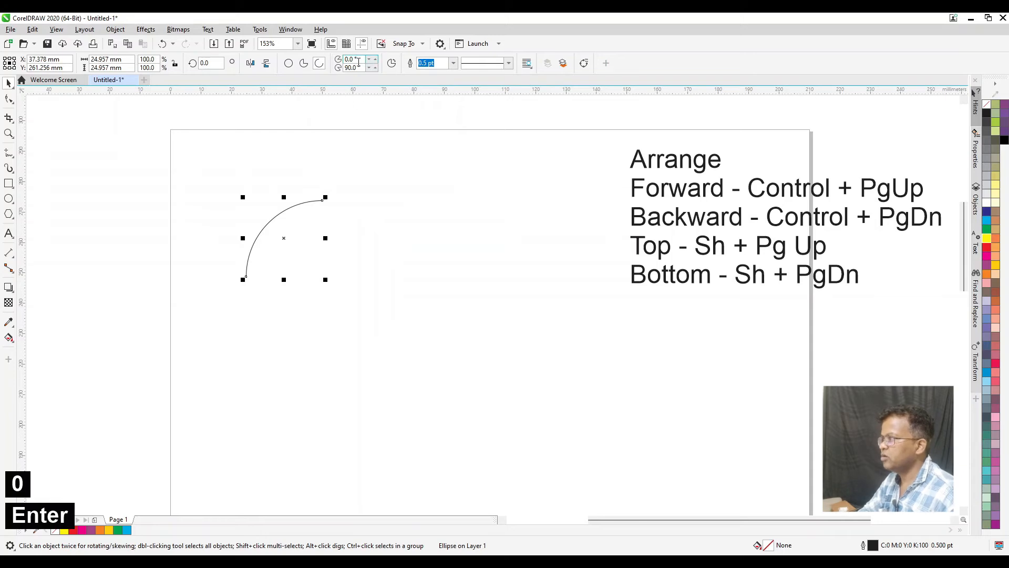
pyautogui.moveTo(364, 67); pyautogui.dragTo(345, 68)
pyautogui.write('18')
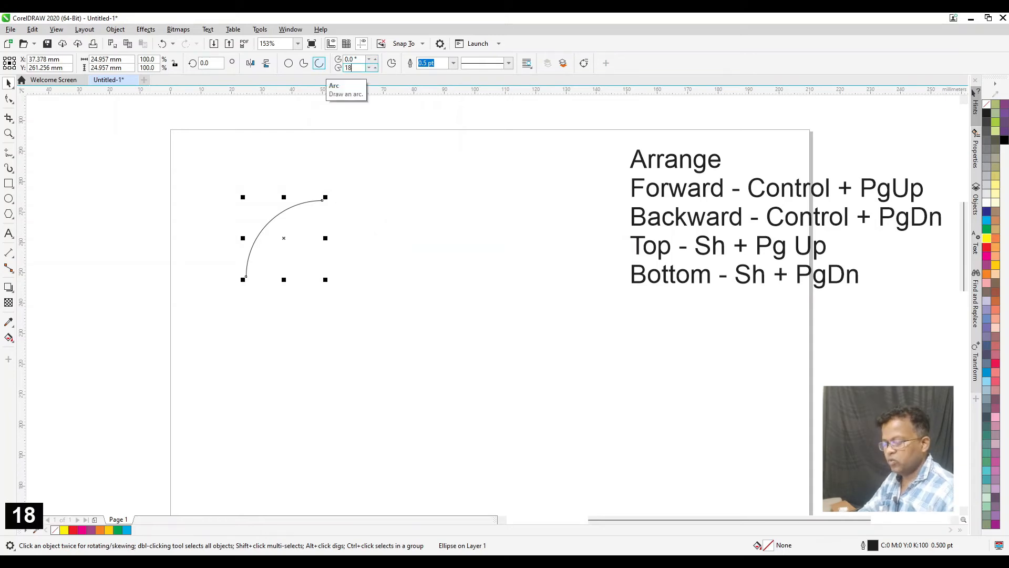
pyautogui.write('0')
pyautogui.press('Return')
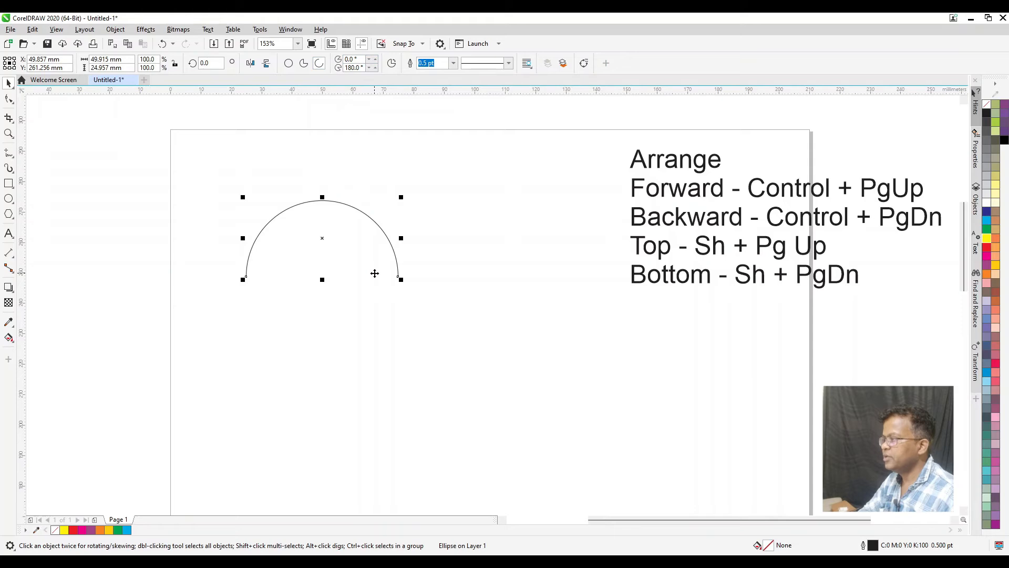
# Convert the semicircular arc to a pie and fill it light yellow
pyautogui.click(303, 63)
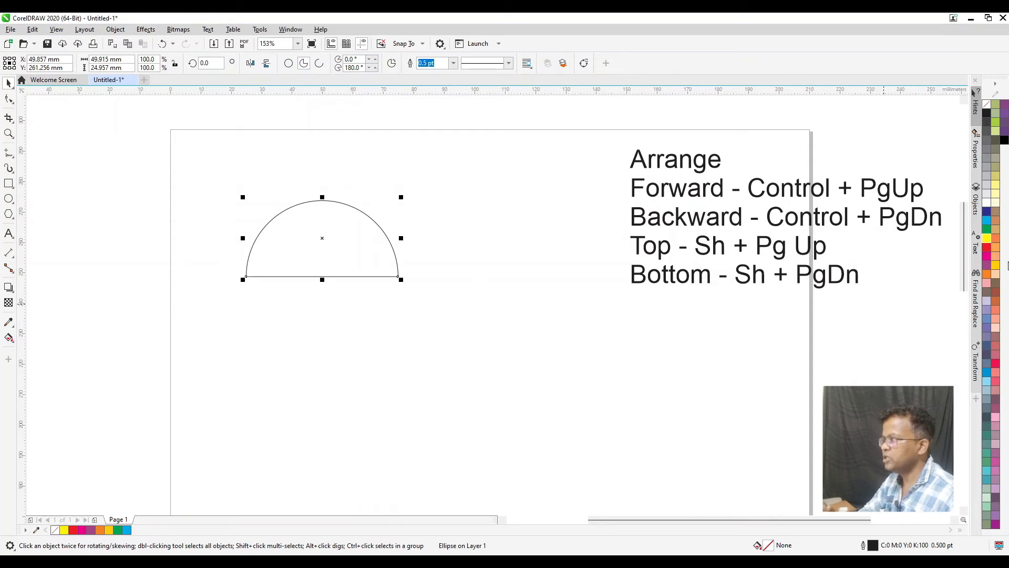
pyautogui.click(996, 187)
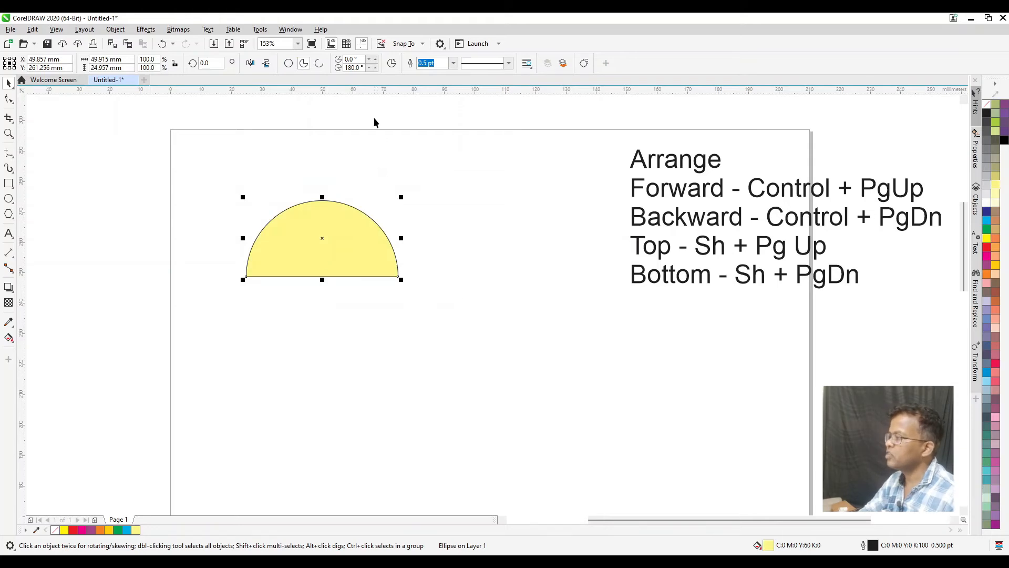
# Set the yellow pie's starting angle to 10 degrees and mirror it horizontally
pyautogui.click(348, 59)
pyautogui.write('10')
pyautogui.press('Return')
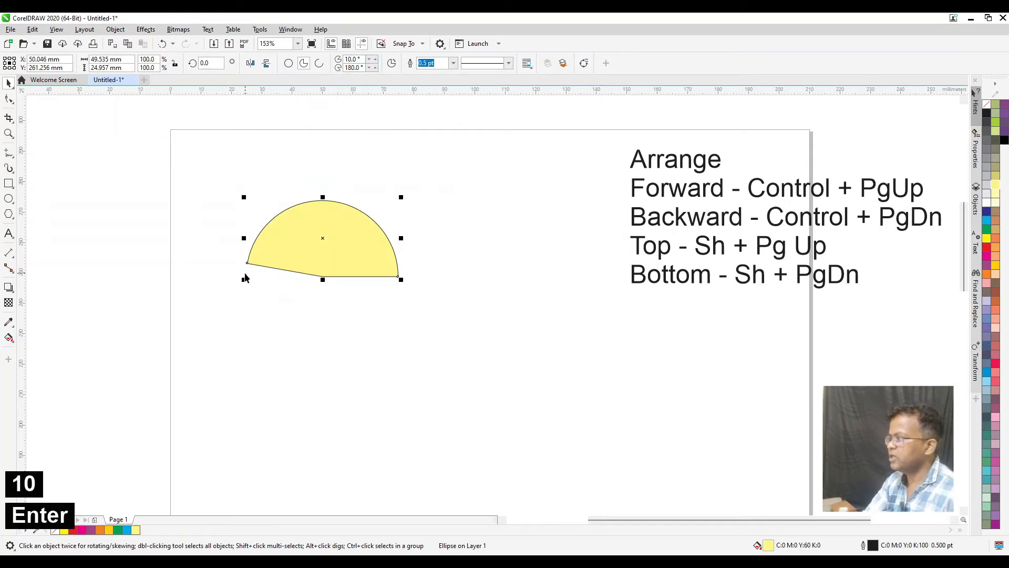
pyautogui.click(250, 63)
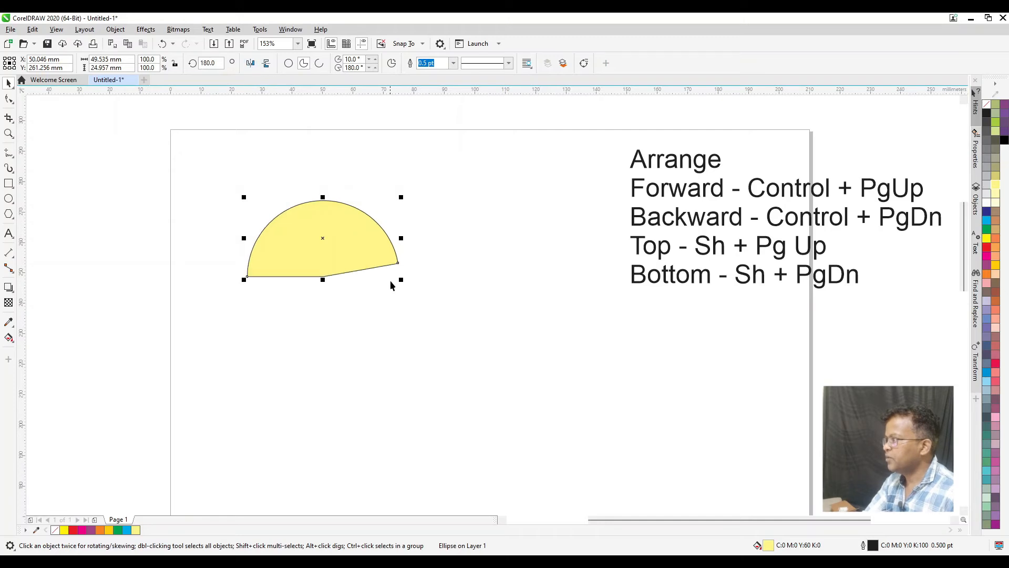
# Set the mirrored pie's starting angle to 0 and its ending angle to 90 degrees
pyautogui.doubleClick(361, 59)
pyautogui.write('0')
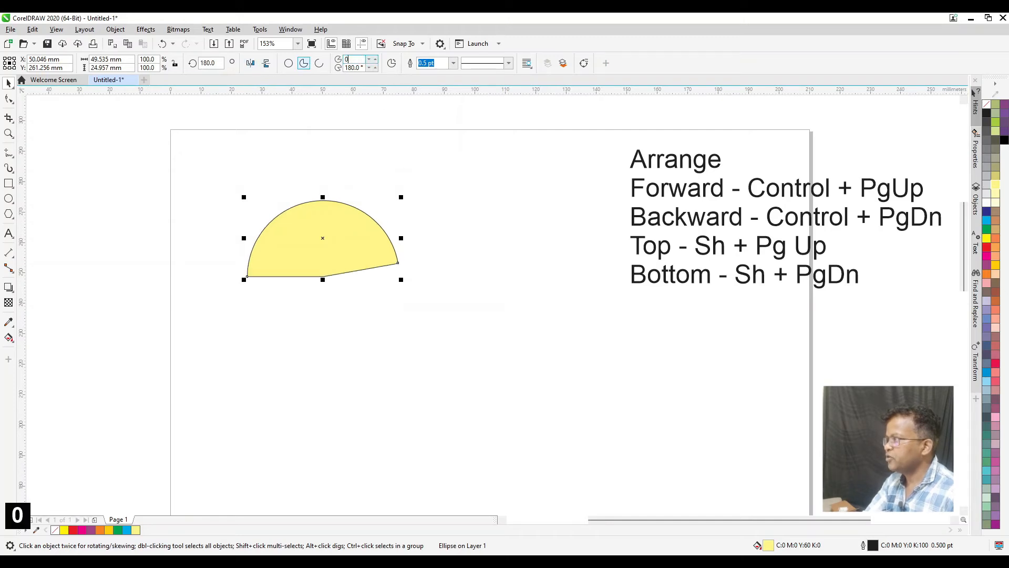
pyautogui.press('Return')
pyautogui.doubleClick(354, 67)
pyautogui.write('90')
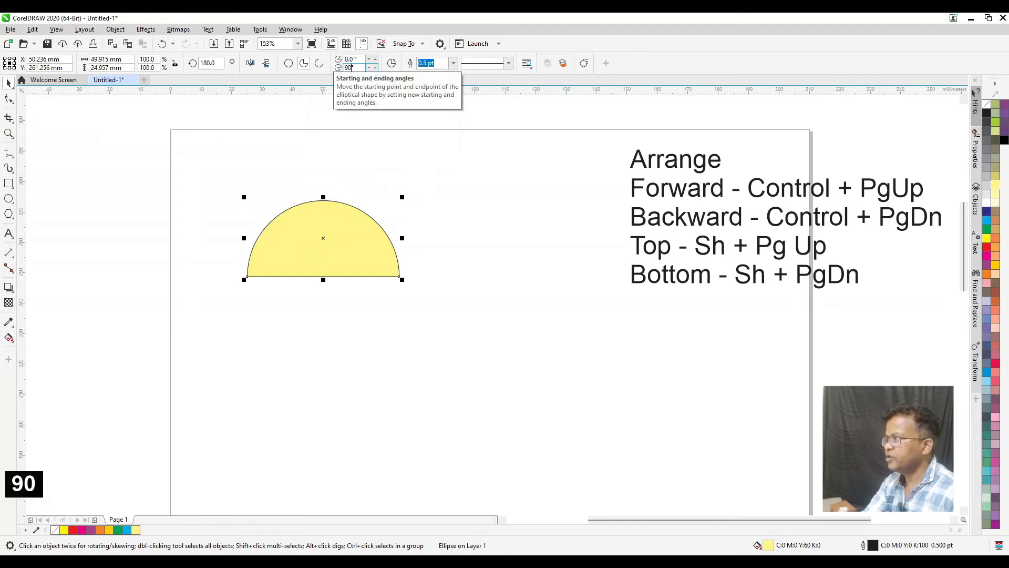
pyautogui.press('Return')
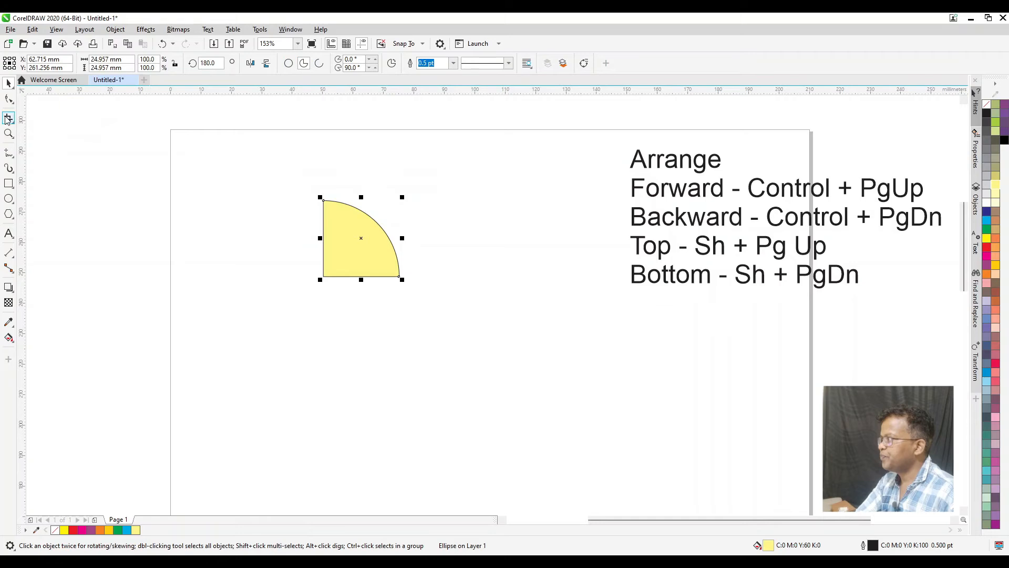
# Draw a rectangle about 46 by 43 mm below the pie and round its corners to about 7.8 mm with the Shape tool
pyautogui.click(8, 183)
pyautogui.moveTo(218, 318)
pyautogui.mouseDown()
pyautogui.moveTo(320, 376)
pyautogui.moveTo(360, 448)
pyautogui.mouseUp()
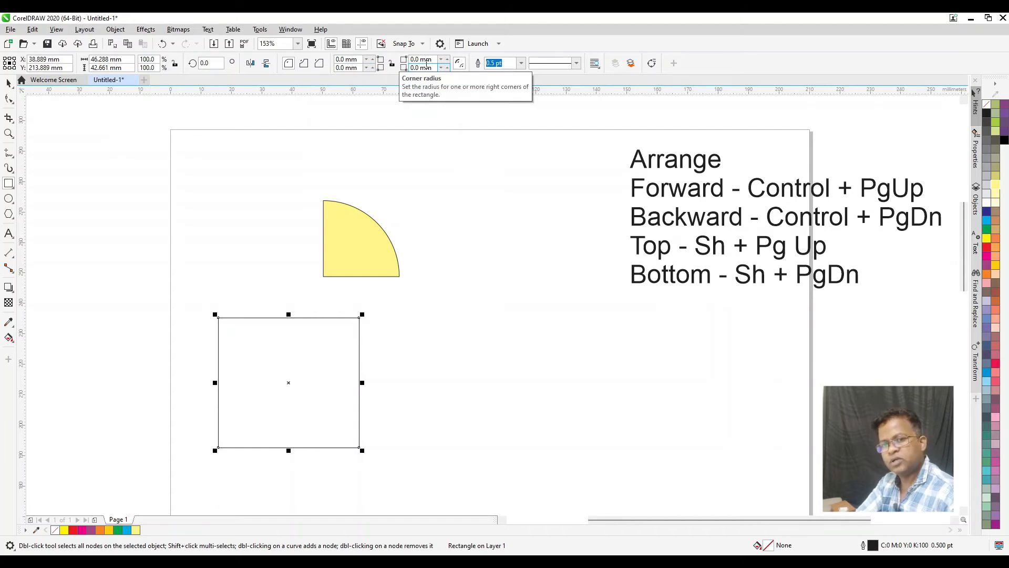
pyautogui.click(8, 100)
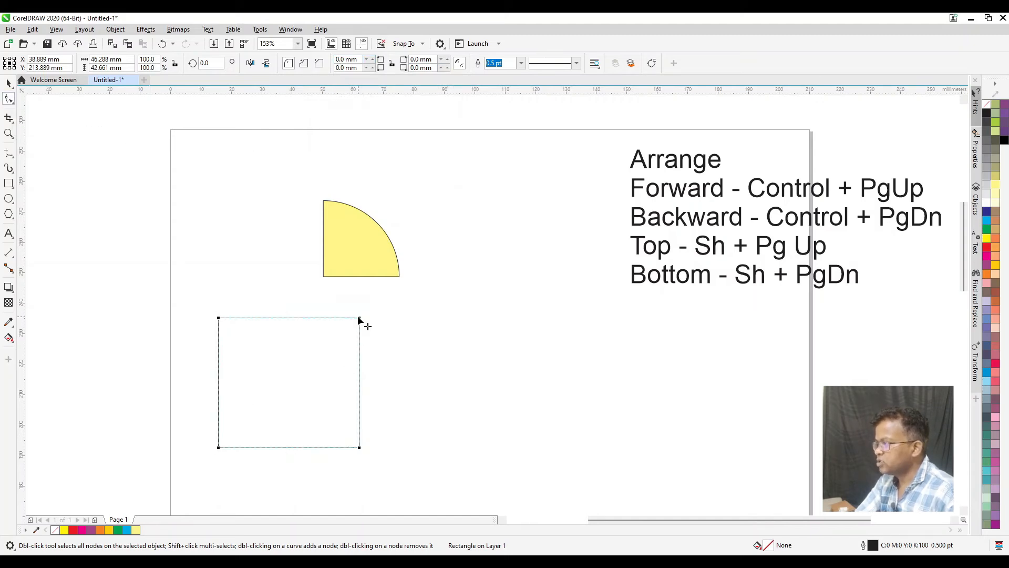
pyautogui.moveTo(360, 319); pyautogui.dragTo(357, 373)
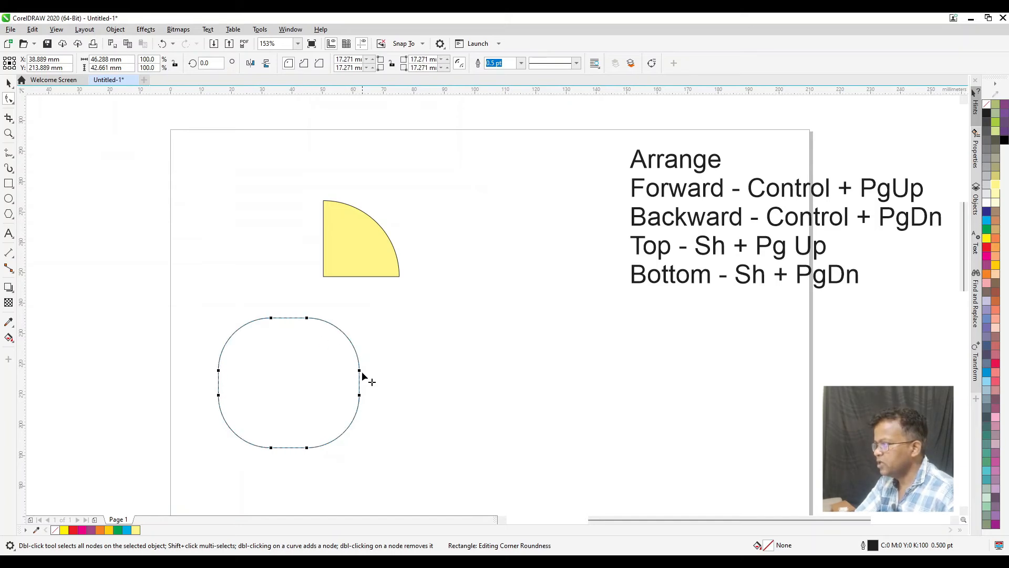
pyautogui.moveTo(360, 372); pyautogui.dragTo(363, 341)
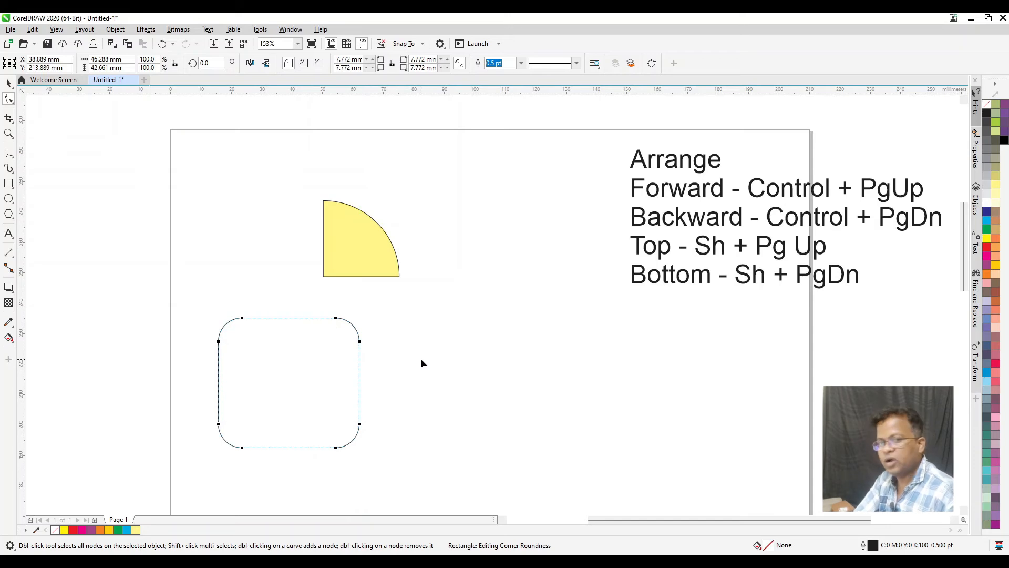
# Reshape the yellow pie with the Shape tool by its end nodes, to a starting angle about 359 and ending angle about 315 degrees
pyautogui.click(356, 246)
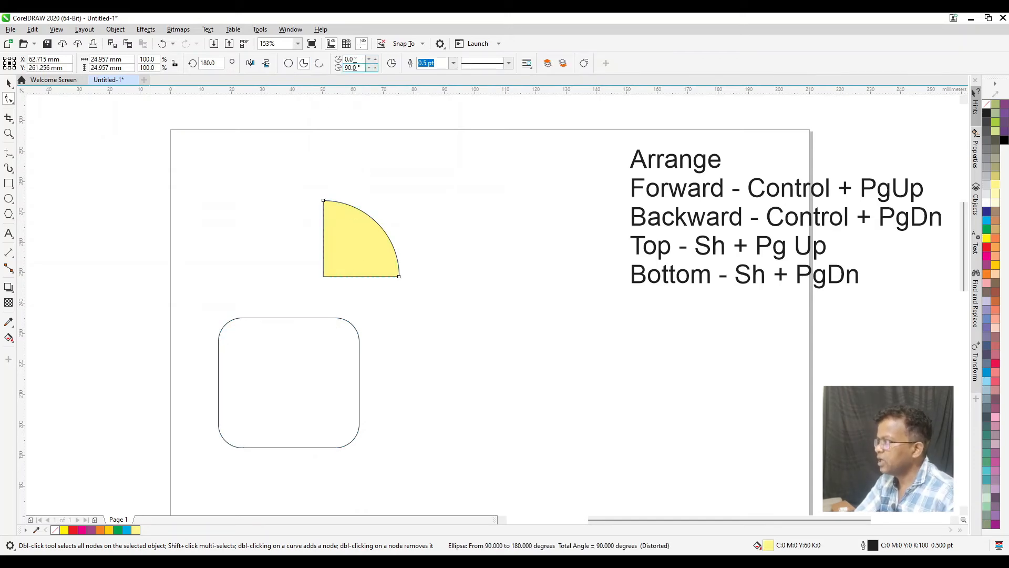
pyautogui.moveTo(323, 201); pyautogui.dragTo(335, 291)
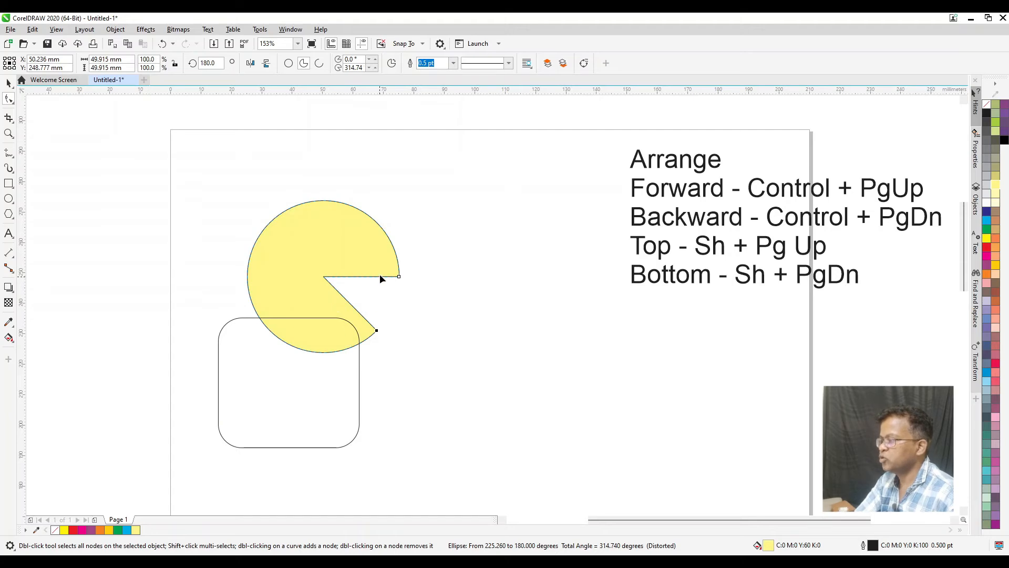
pyautogui.moveTo(401, 277); pyautogui.dragTo(329, 240)
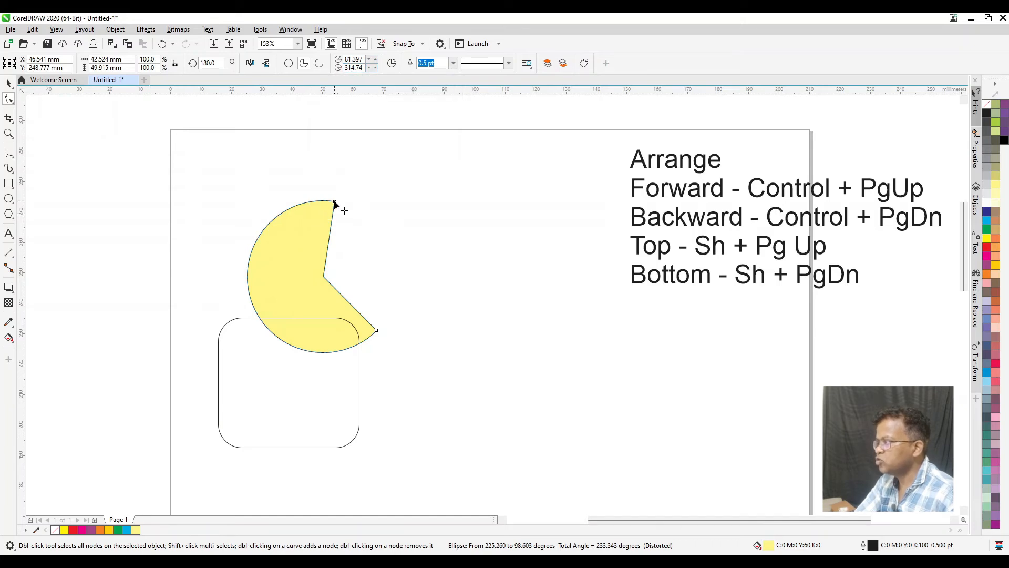
pyautogui.moveTo(335, 203); pyautogui.dragTo(305, 241)
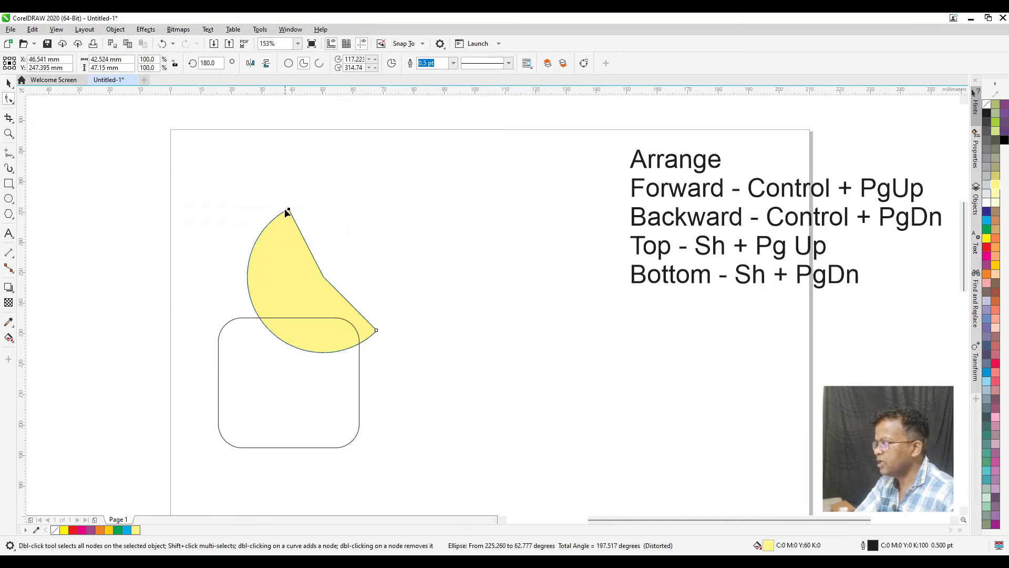
pyautogui.moveTo(291, 212); pyautogui.dragTo(384, 191)
pyautogui.moveTo(231, 333); pyautogui.dragTo(340, 276)
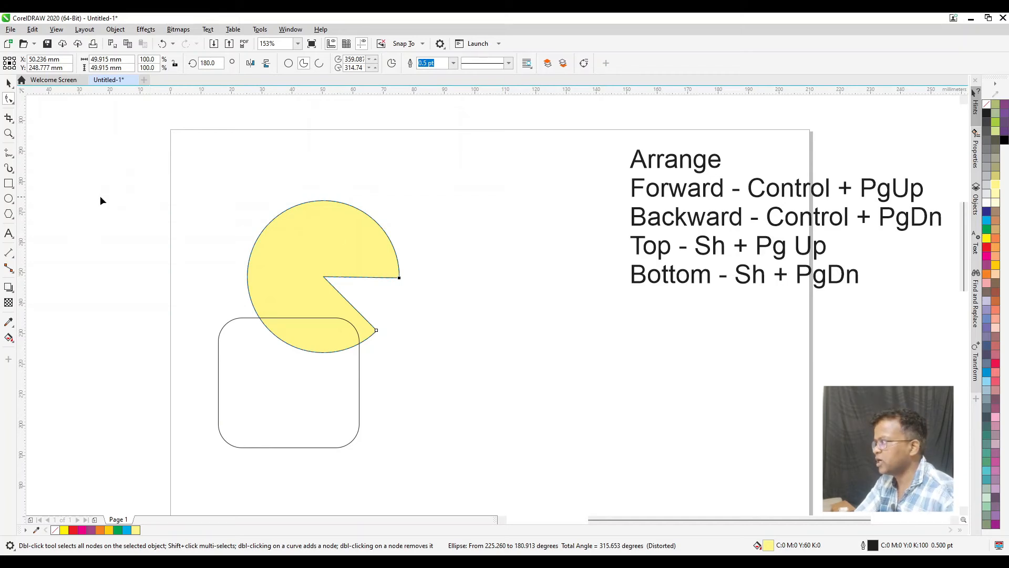
# Delete the yellow pie and the rounded rectangle
pyautogui.press('space')
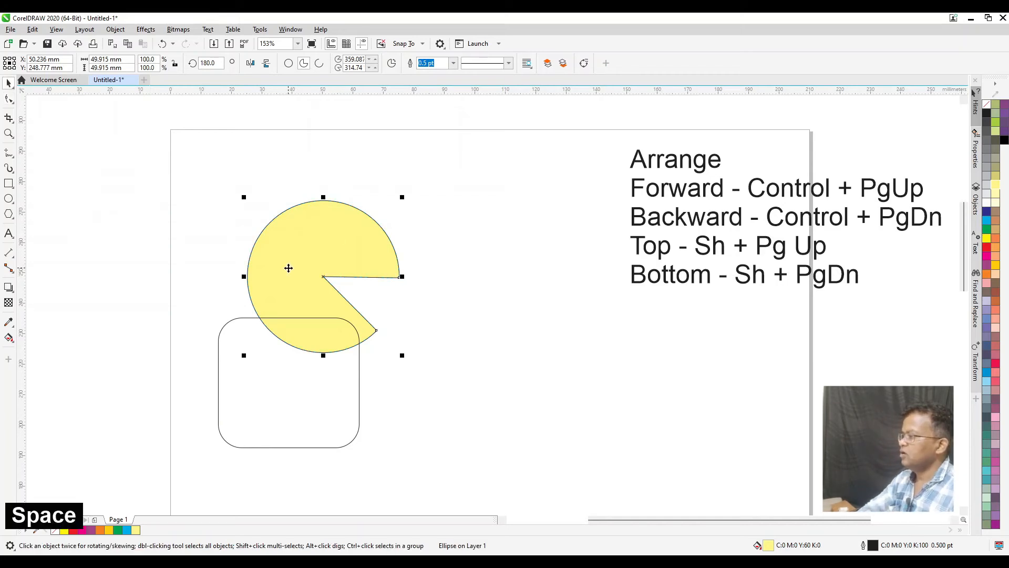
pyautogui.press('Delete')
pyautogui.moveTo(254, 380); pyautogui.dragTo(366, 287)
pyautogui.press('Delete')
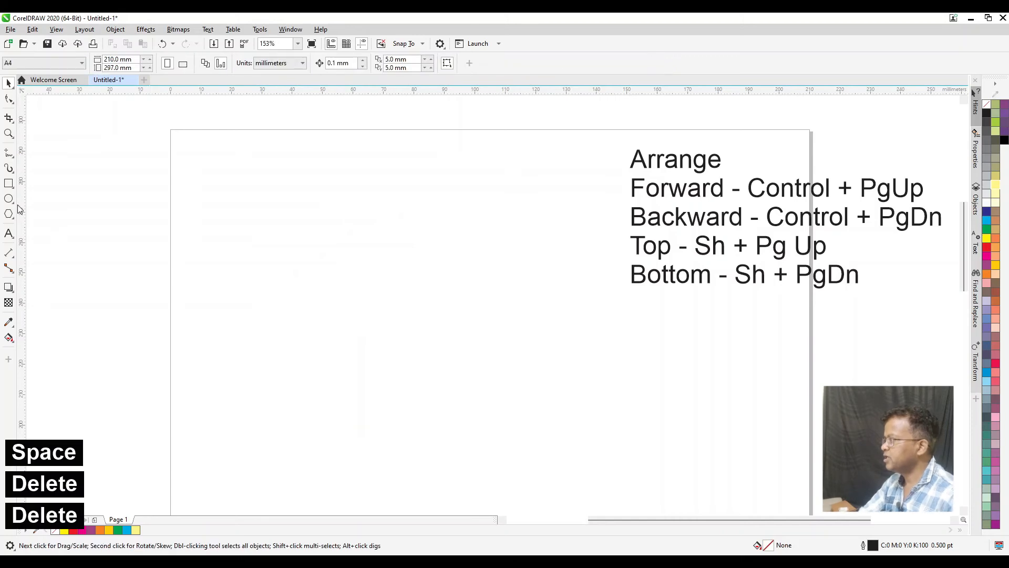
# Draw a tilted 3-Point Ellipse about 83 by 72 mm overall on the empty page
pyautogui.click(11, 200)
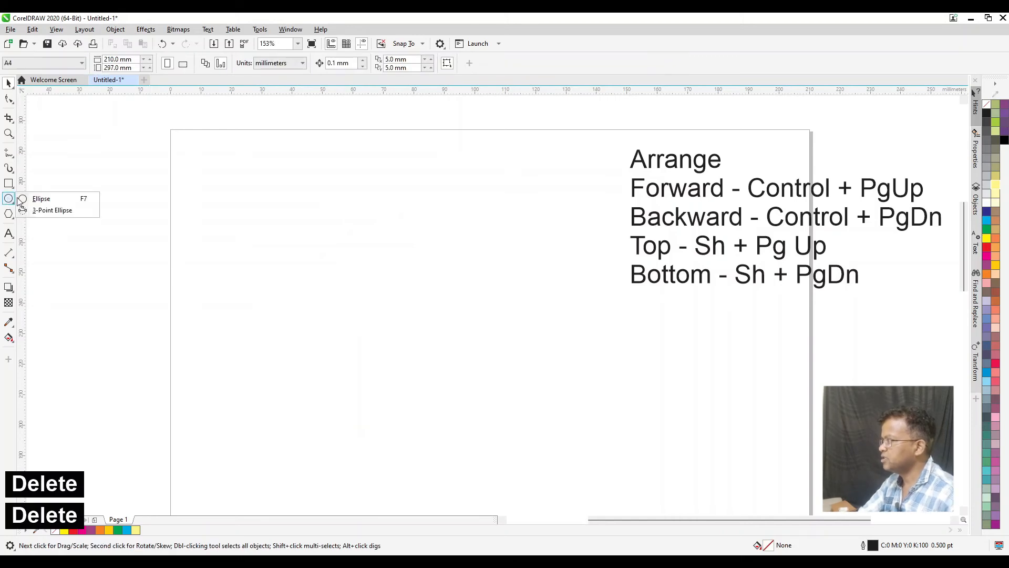
pyautogui.click(53, 210)
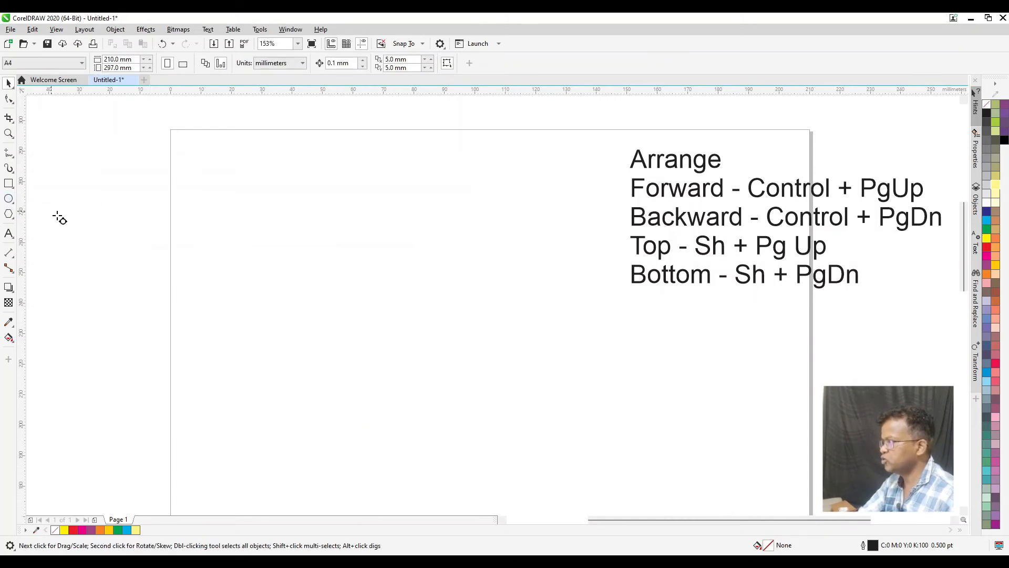
pyautogui.moveTo(265, 199); pyautogui.dragTo(508, 400)
pyautogui.click(506, 321)
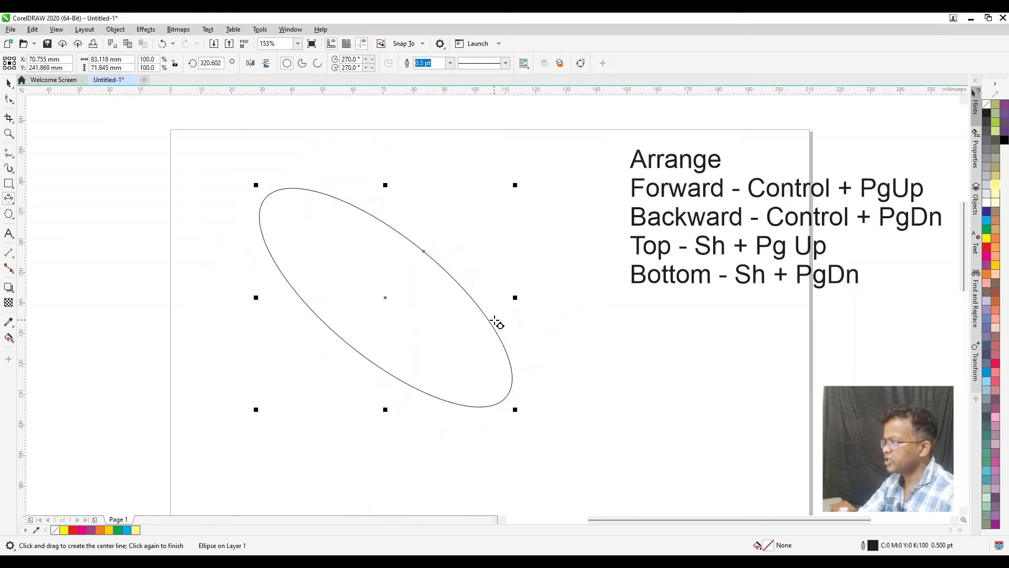
# Draw a second tilted 3-Point Ellipse about 57 by 63 mm overall, crossing the first ellipse
pyautogui.moveTo(483, 204); pyautogui.dragTo(316, 390)
pyautogui.click(299, 376)
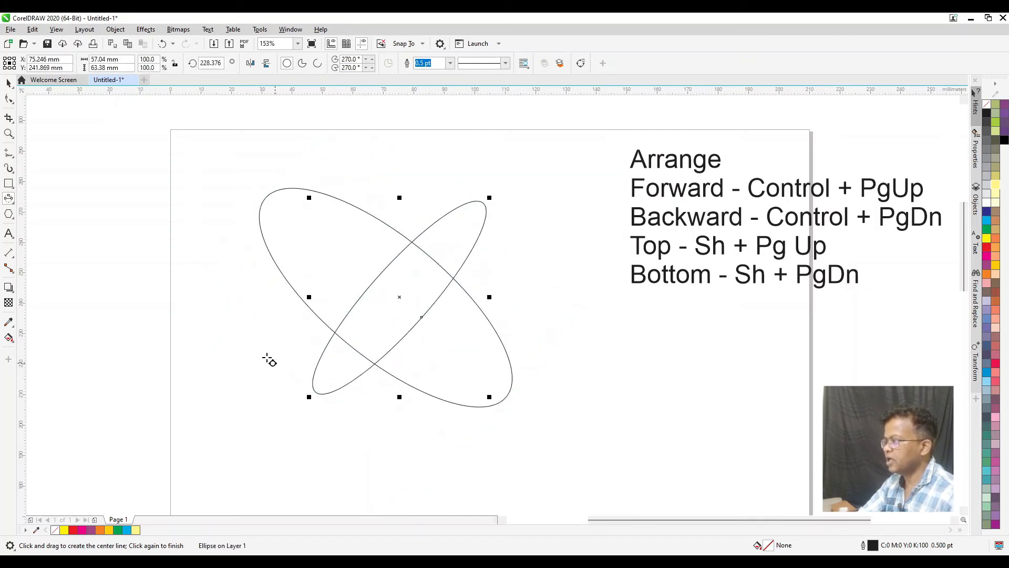
# Draw a horizontal ellipse about 70 by 21 mm across the two tilted ones and rotate it to 45 degrees
pyautogui.click(13, 203)
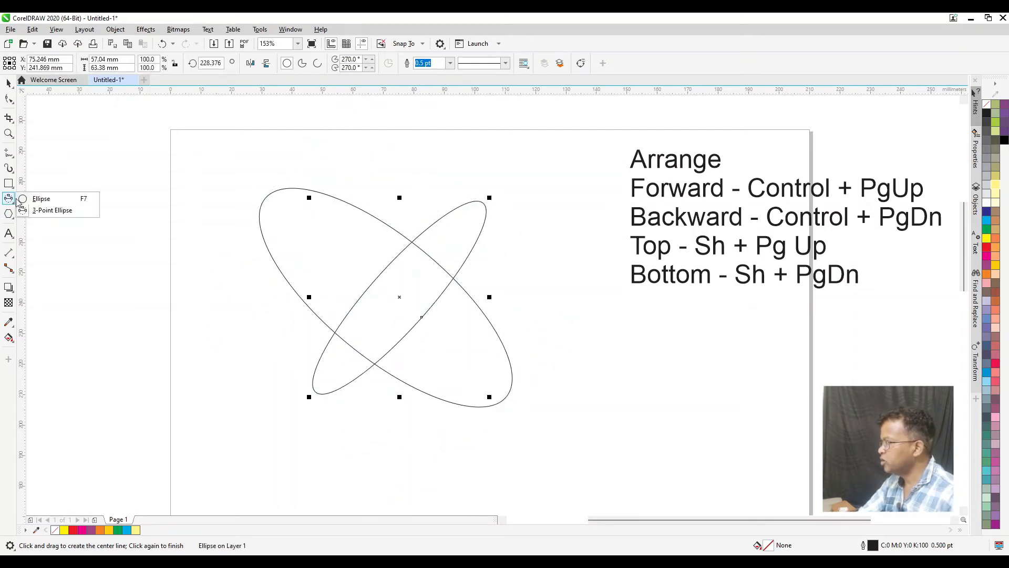
pyautogui.click(50, 198)
pyautogui.moveTo(212, 263); pyautogui.dragTo(432, 333)
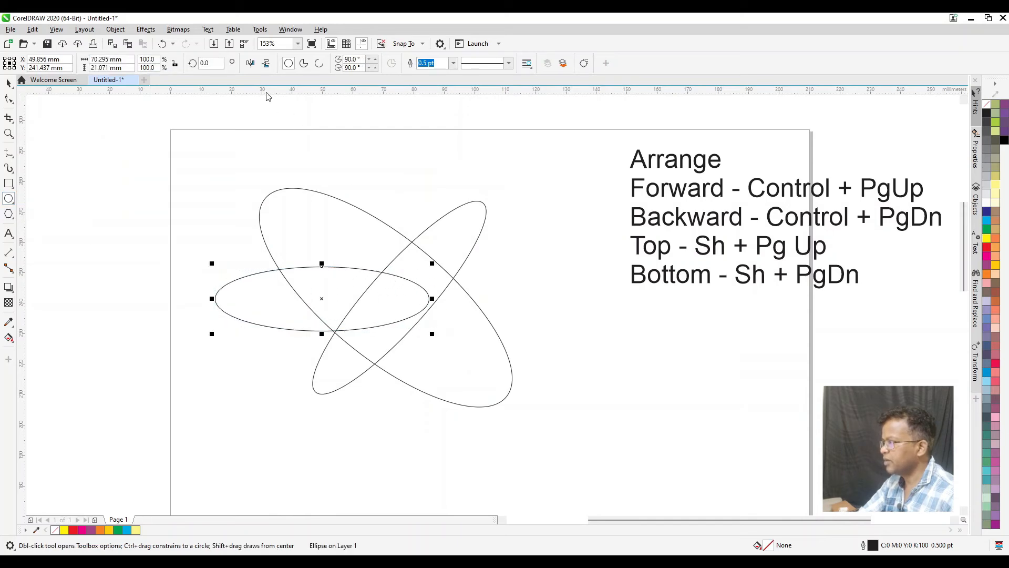
pyautogui.write('45')
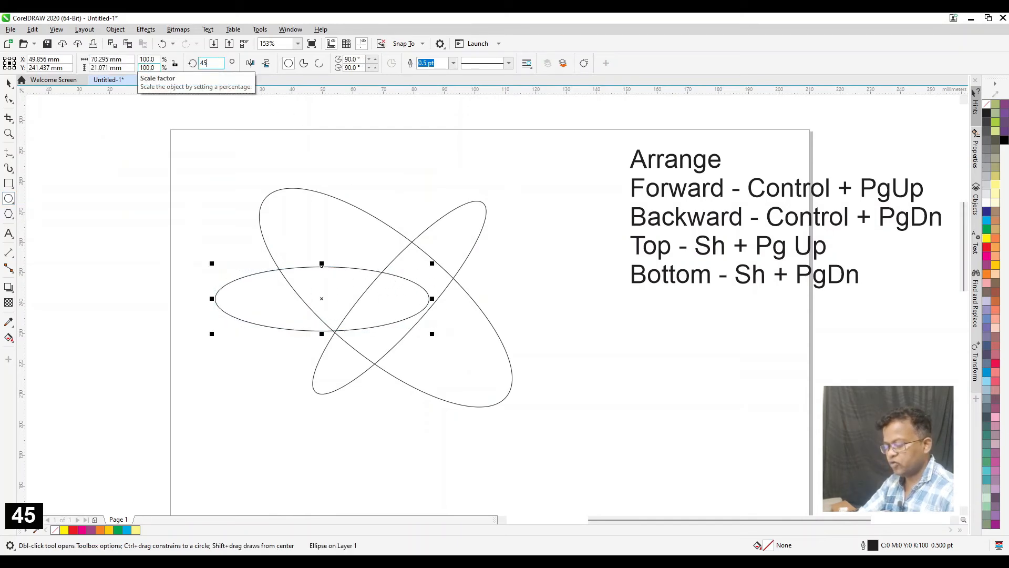
pyautogui.press('Return')
# Delete all the ellipses from the page, keeping the Arrange text
pyautogui.click(8, 83)
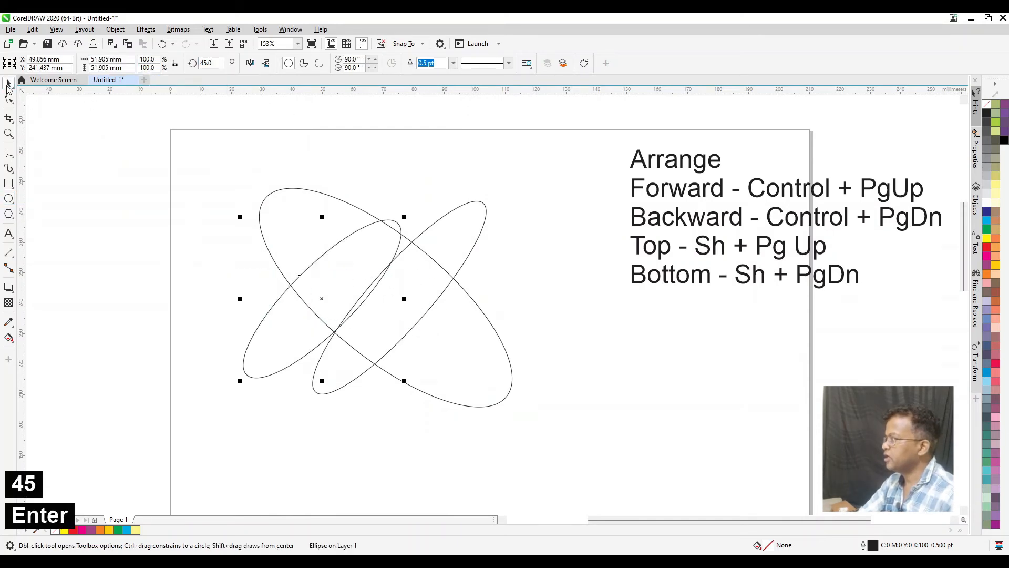
pyautogui.click(283, 342)
pyautogui.moveTo(410, 221); pyautogui.dragTo(228, 320)
pyautogui.moveTo(175, 147); pyautogui.dragTo(565, 451)
pyautogui.press('Delete')
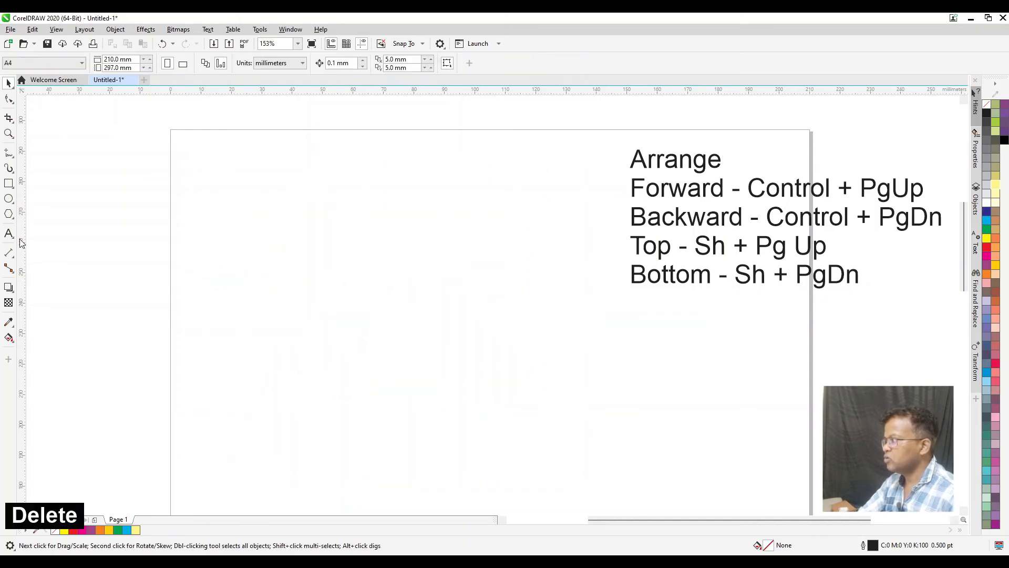
pyautogui.click(6, 198)
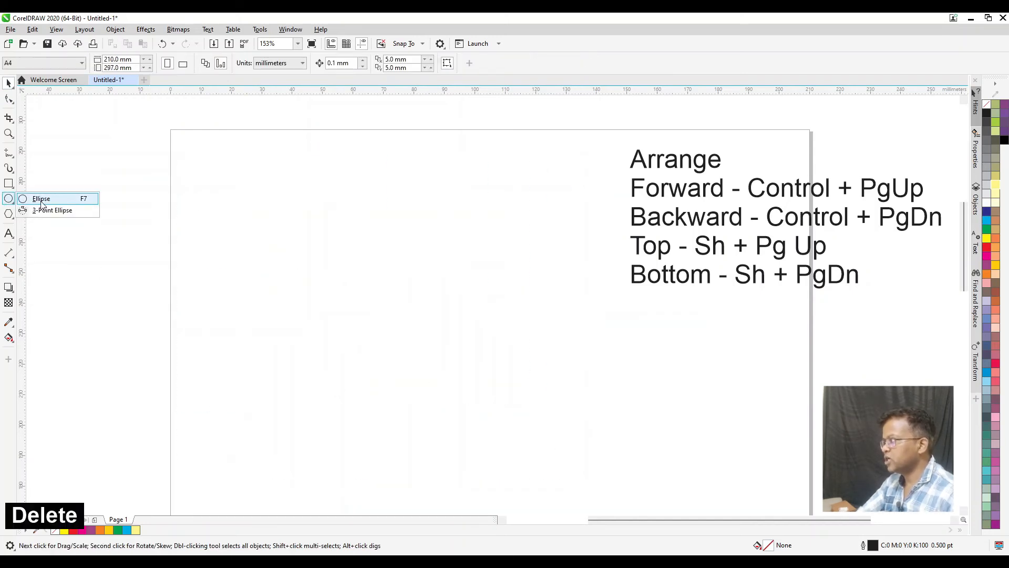
pyautogui.click(42, 200)
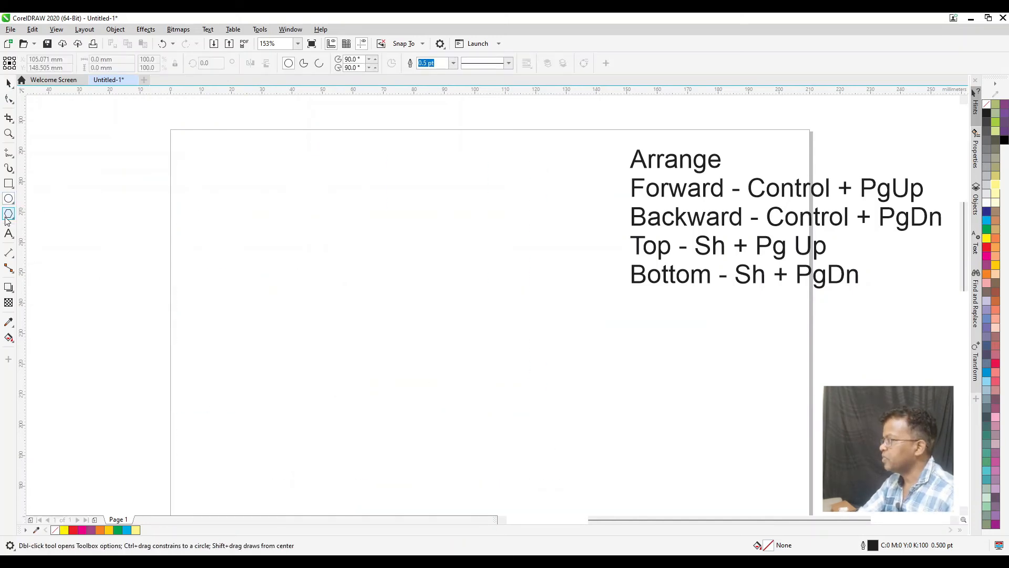
# Set the Polygon tool to 6 sides and draw an upright hexagon plus a tilted one about 36 by 34 mm
pyautogui.click(8, 214)
pyautogui.click(44, 214)
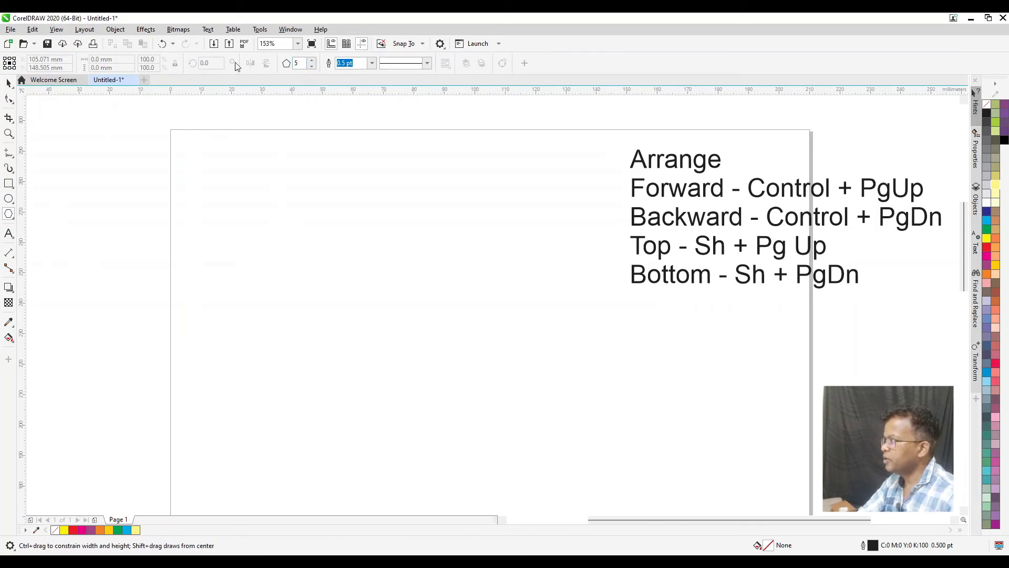
pyautogui.click(371, 63)
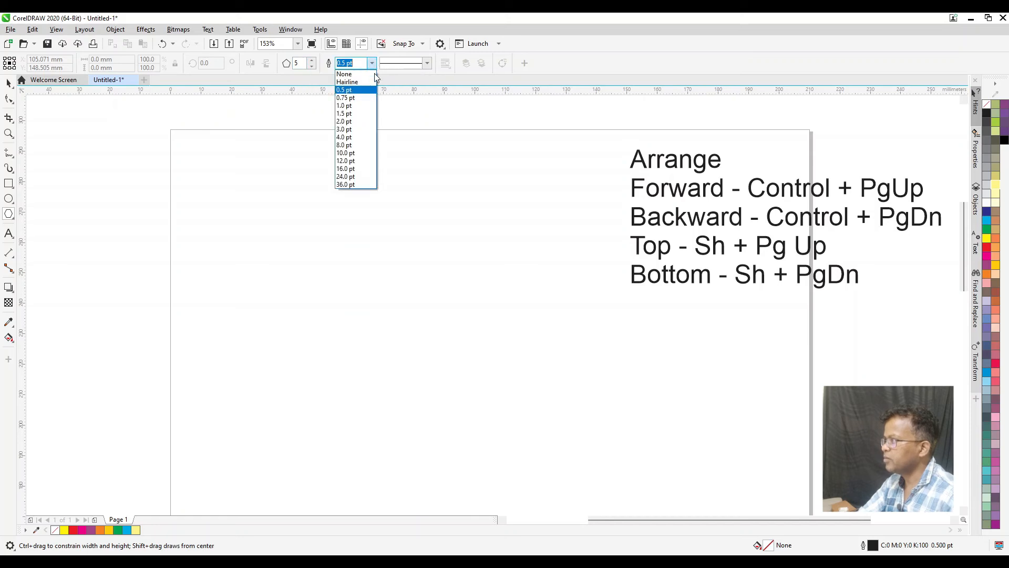
pyautogui.click(418, 22)
pyautogui.click(312, 63)
pyautogui.moveTo(250, 212)
pyautogui.mouseDown()
pyautogui.moveTo(295, 257)
pyautogui.moveTo(321, 240)
pyautogui.moveTo(316, 252)
pyautogui.moveTo(270, 223)
pyautogui.moveTo(331, 282)
pyautogui.moveTo(303, 233)
pyautogui.mouseUp()
pyautogui.moveTo(388, 301); pyautogui.dragTo(334, 293)
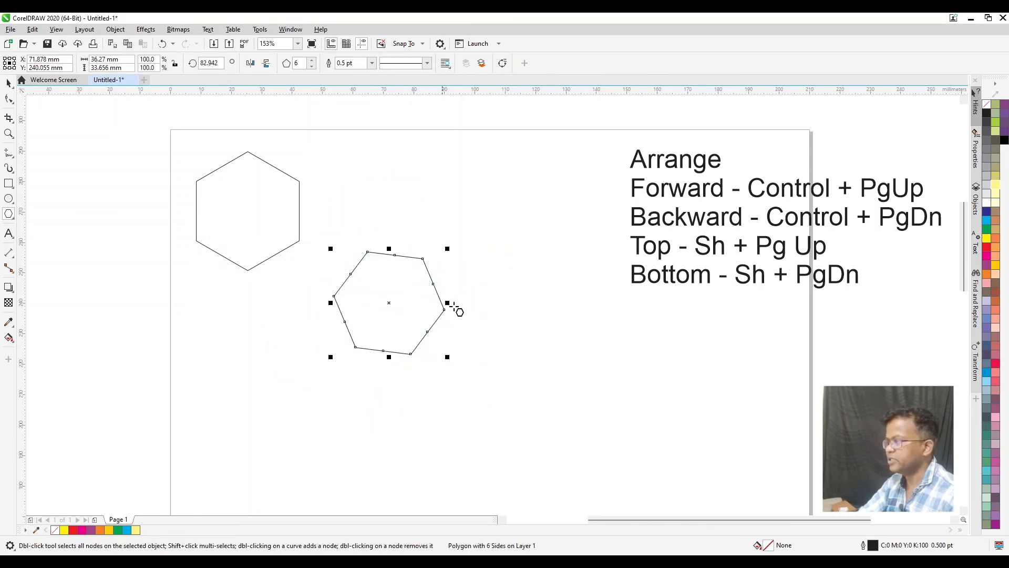
# Draw seven more hexagons of various sizes across the page, some overlapping, with the last about 35 by 41 mm near the left page edge
pyautogui.moveTo(473, 221); pyautogui.dragTo(513, 273)
pyautogui.moveTo(507, 351); pyautogui.dragTo(565, 388)
pyautogui.moveTo(602, 349); pyautogui.dragTo(755, 439)
pyautogui.moveTo(415, 426); pyautogui.dragTo(377, 448)
pyautogui.moveTo(313, 388); pyautogui.dragTo(257, 380)
pyautogui.moveTo(242, 334); pyautogui.dragTo(188, 364)
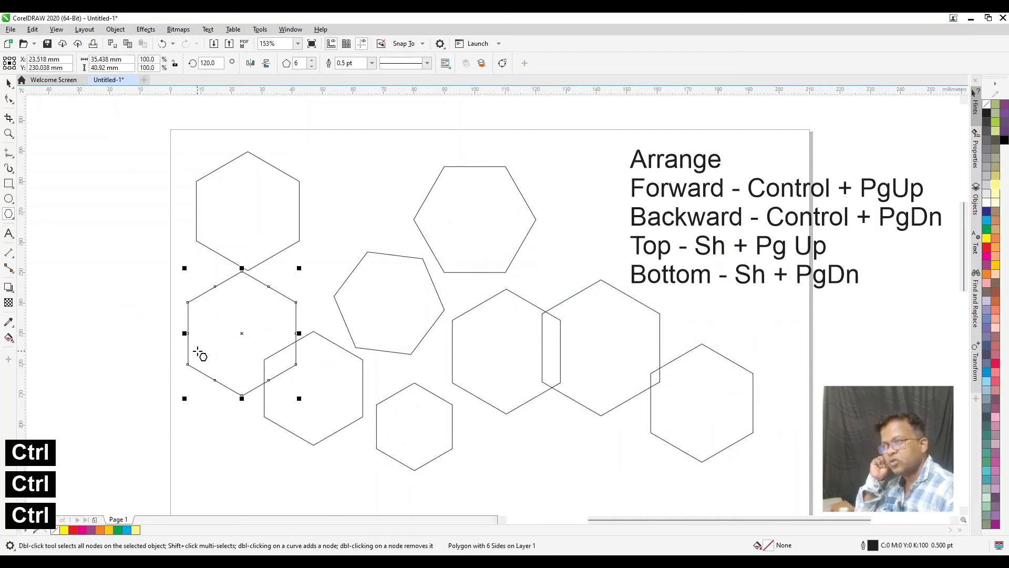
# Set the hexagon drawn last to 4 sides and the large hexagon near the page's upper edge to 7 sides
pyautogui.click(313, 67)
pyautogui.click(312, 67)
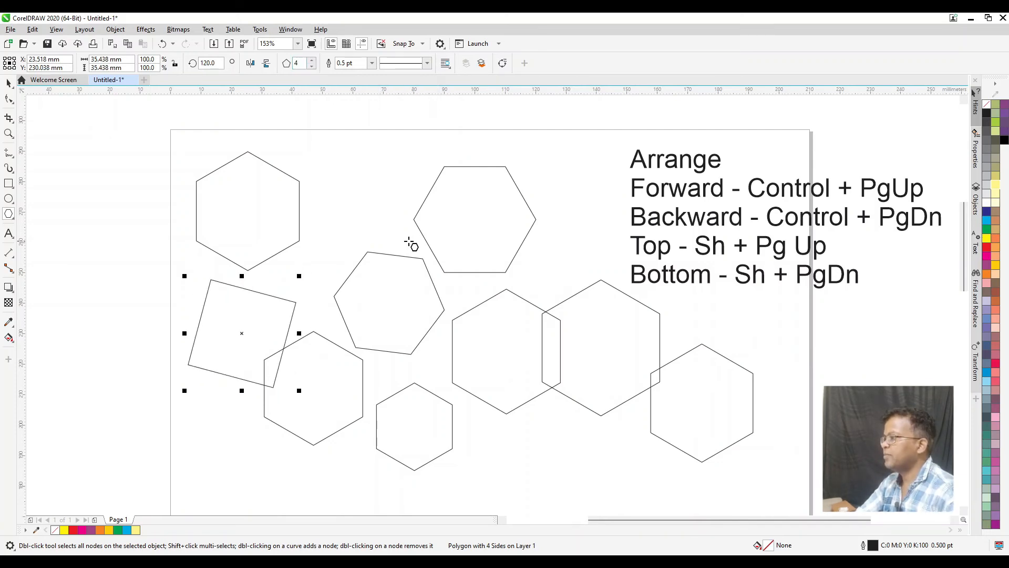
pyautogui.click(462, 235)
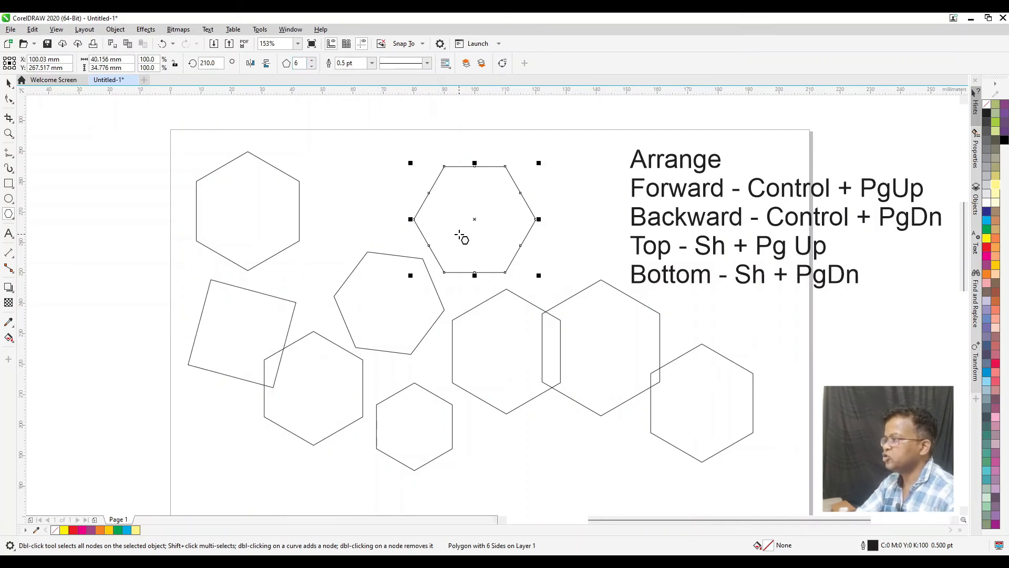
pyautogui.click(313, 68)
pyautogui.click(312, 61)
pyautogui.click(311, 61)
pyautogui.click(312, 60)
pyautogui.click(313, 67)
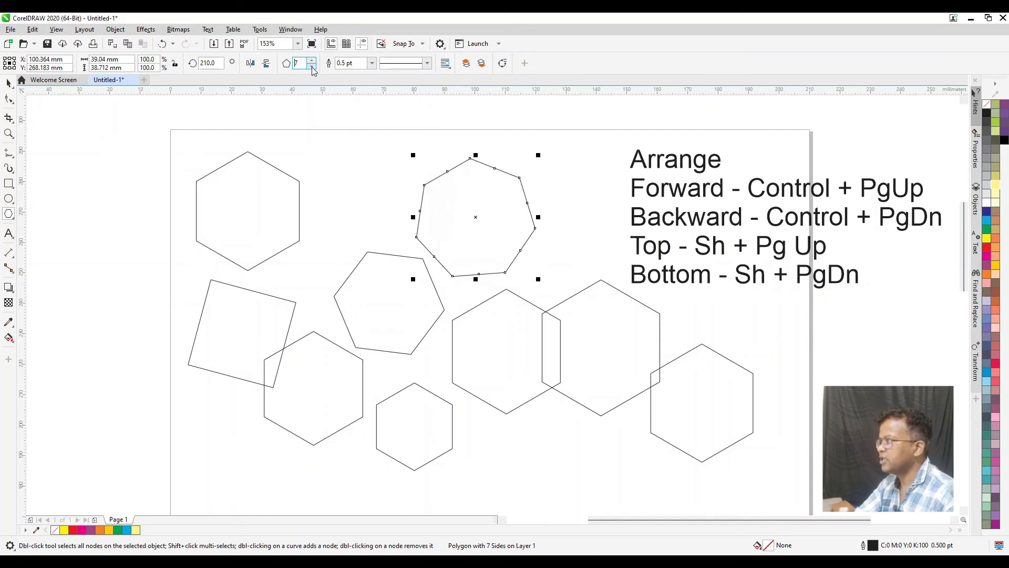
# Give the seven-sided polygon a 2.0 pt red outline
pyautogui.click(371, 63)
pyautogui.click(362, 121)
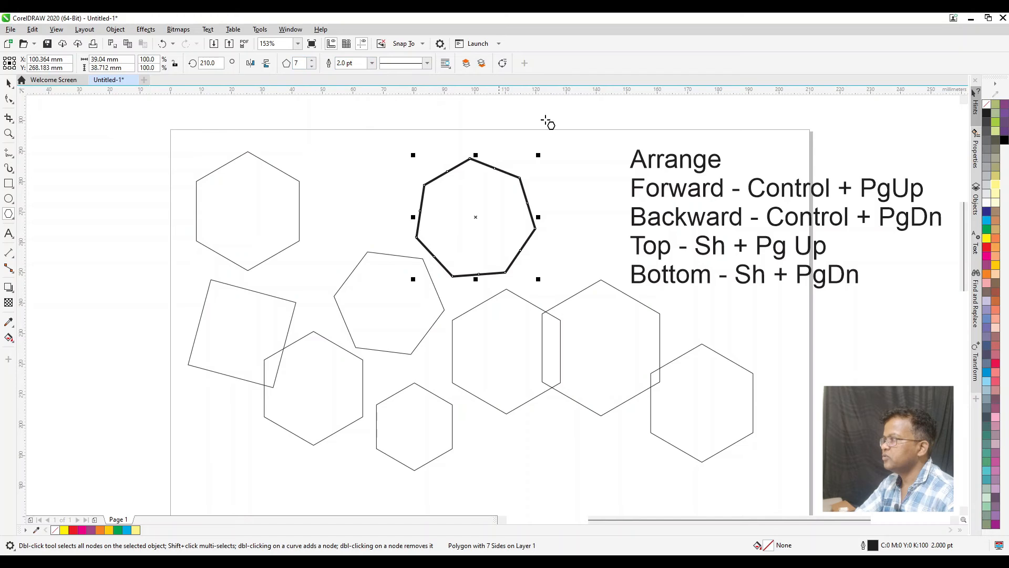
pyautogui.rightClick(987, 248)
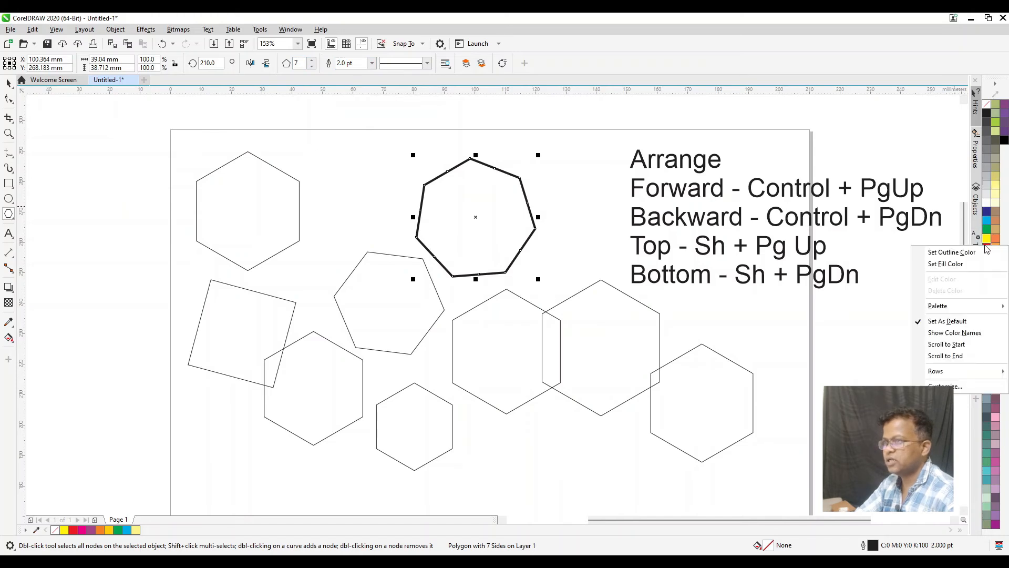
pyautogui.click(952, 253)
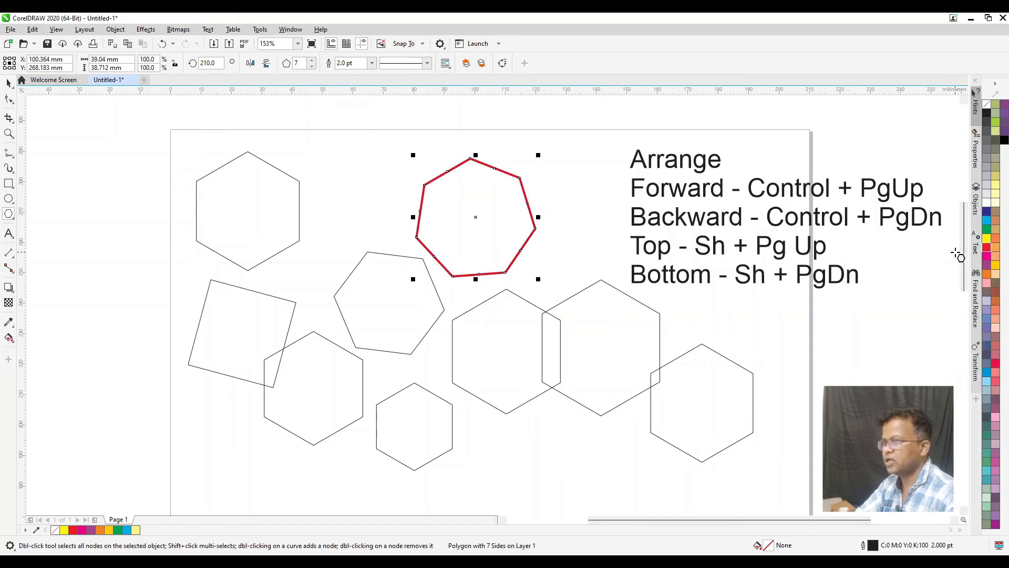
# Delete all the polygons and the Arrange shortcut text, leaving the page empty
pyautogui.click(9, 83)
pyautogui.click(194, 155)
pyautogui.moveTo(306, 219); pyautogui.dragTo(585, 486)
pyautogui.press('Delete')
pyautogui.click(653, 386)
pyautogui.press('Delete')
pyautogui.click(679, 358)
pyautogui.press('Delete')
pyautogui.click(693, 278)
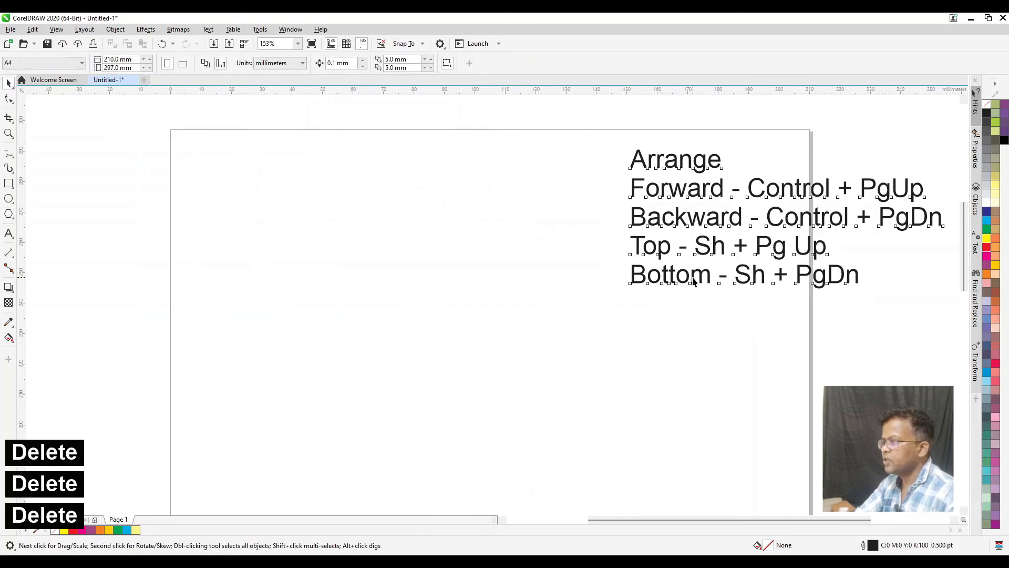
pyautogui.press('Delete')
# Draw a tilted five-point star about 58 by 58 mm at the page's upper-left corner and fill it red
pyautogui.click(8, 214)
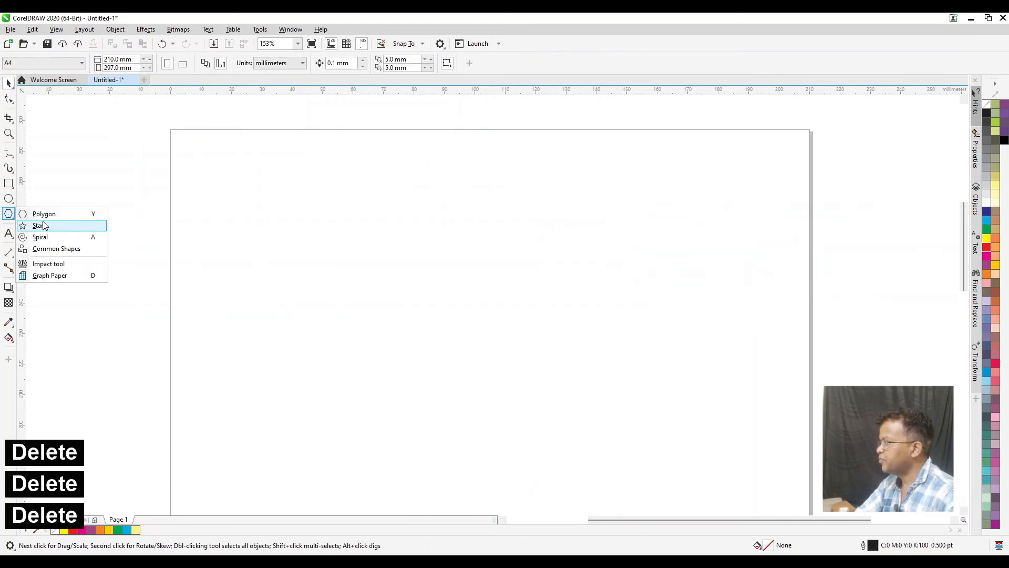
pyautogui.click(45, 227)
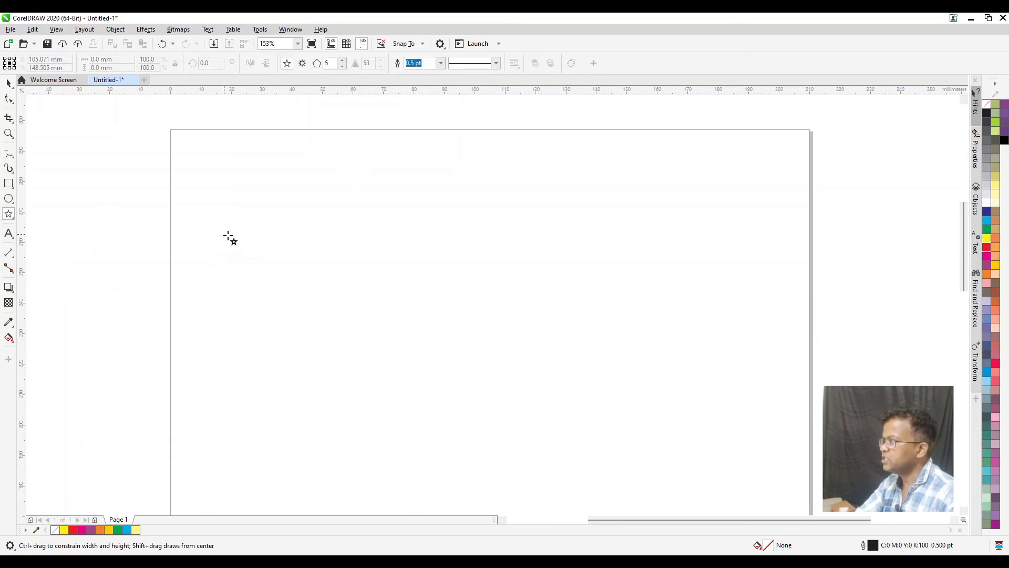
pyautogui.moveTo(251, 225); pyautogui.dragTo(339, 202)
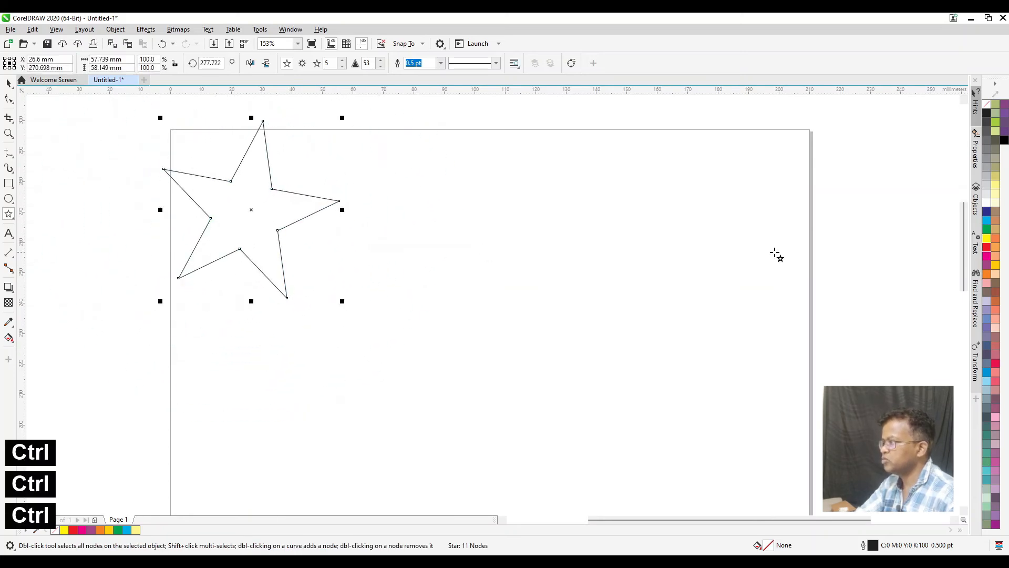
# Draw five smaller five-point stars of different sizes and tilts beside the large red star
pyautogui.moveTo(339, 255); pyautogui.dragTo(369, 281)
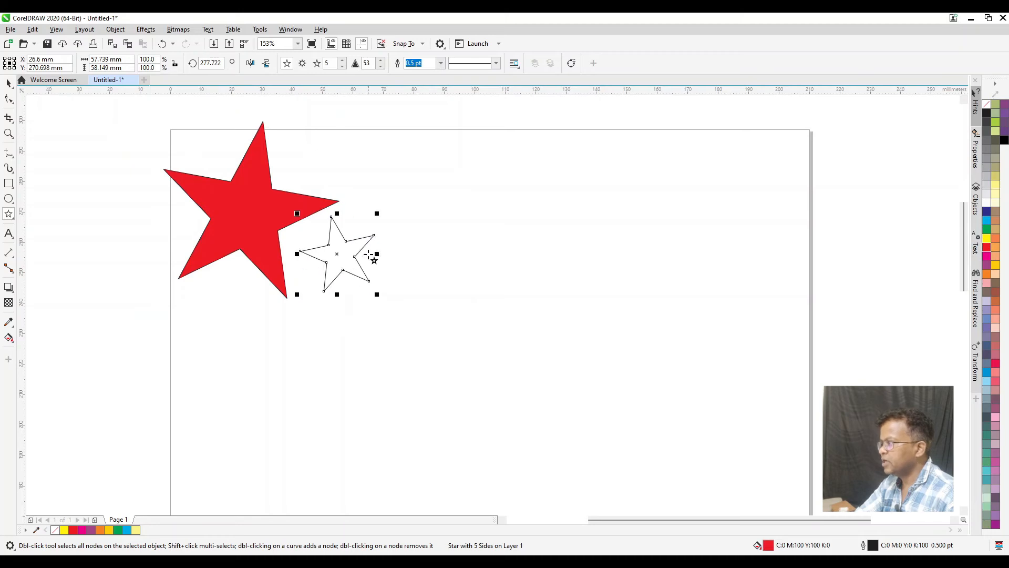
pyautogui.moveTo(370, 175); pyautogui.dragTo(394, 180)
pyautogui.moveTo(330, 155); pyautogui.dragTo(333, 159)
pyautogui.moveTo(308, 172); pyautogui.dragTo(393, 233)
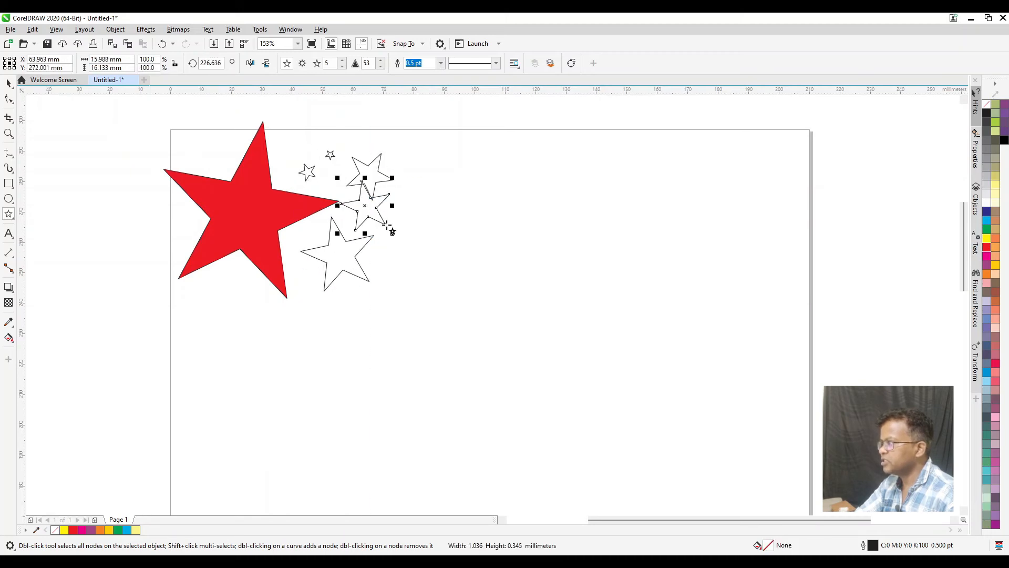
# Fill all six stars red and remove their outlines
pyautogui.click(8, 83)
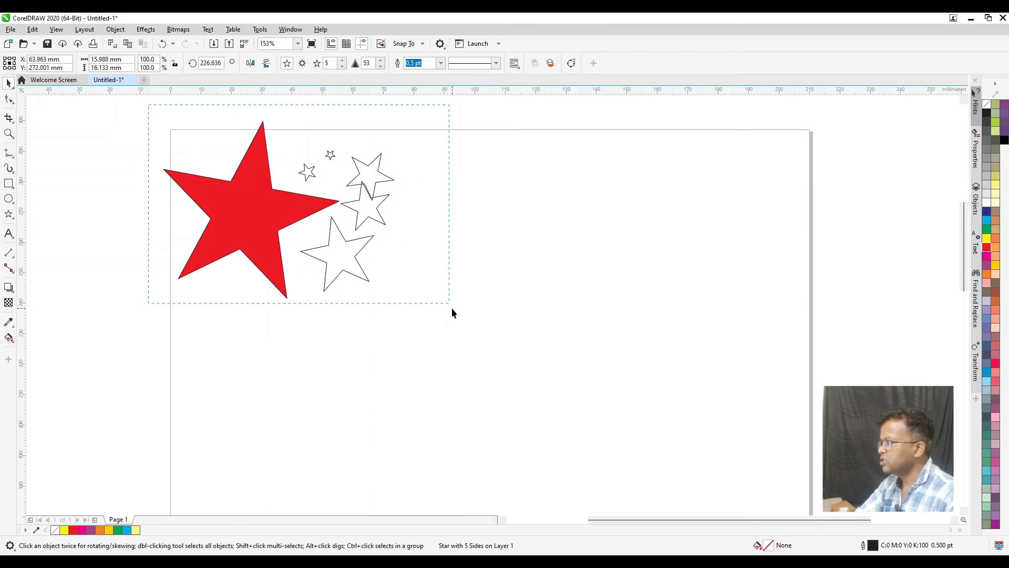
pyautogui.moveTo(453, 313); pyautogui.dragTo(452, 313)
pyautogui.click(987, 247)
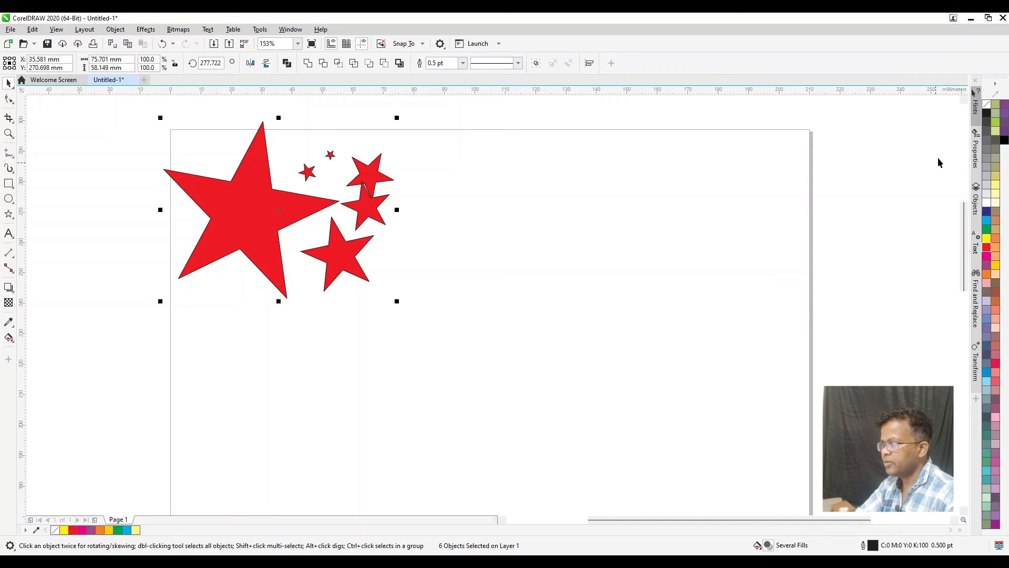
pyautogui.rightClick(988, 109)
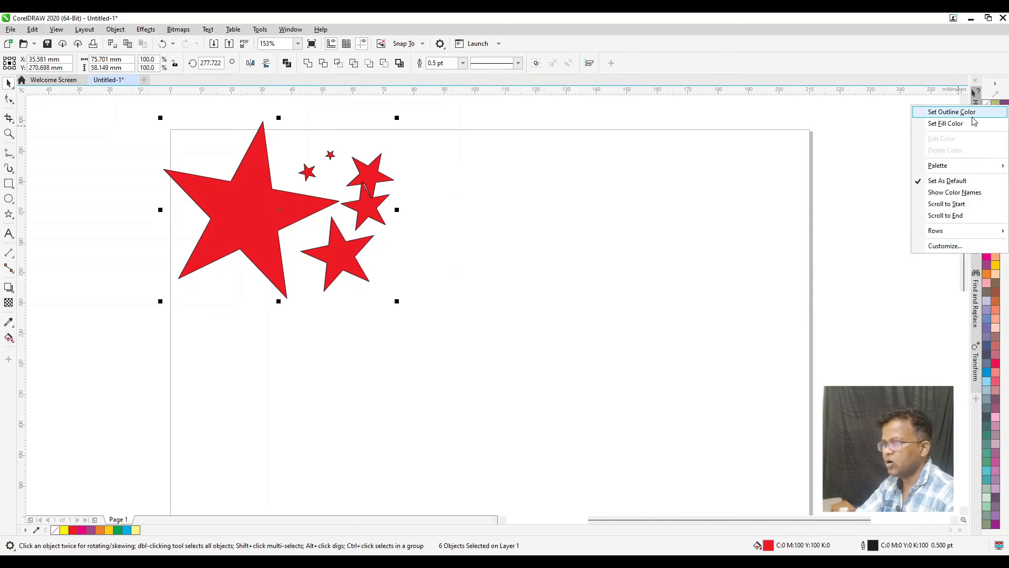
pyautogui.click(952, 112)
pyautogui.click(515, 197)
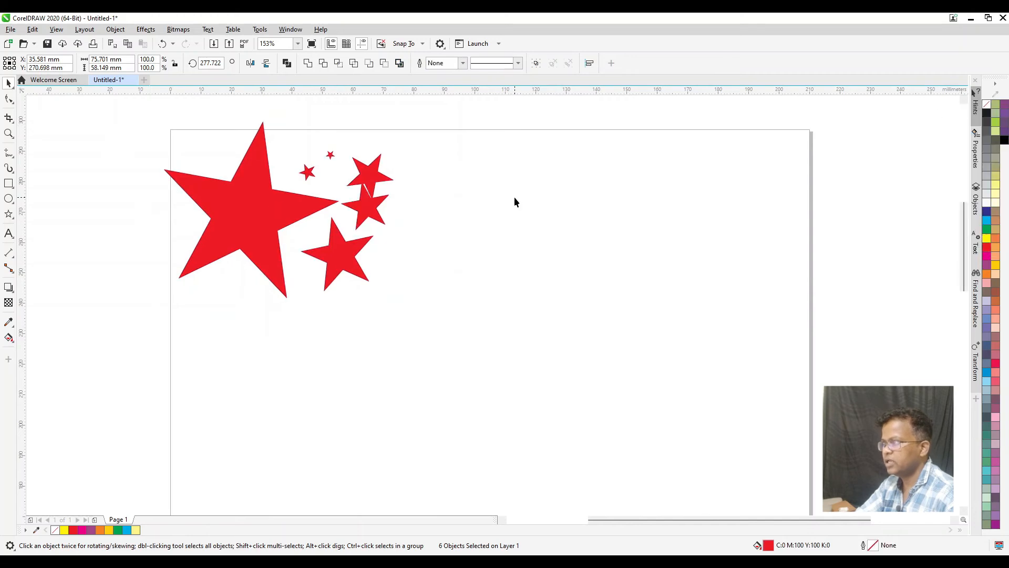
# Shrink the small star that overlaps its upper neighbour and place it clear of the other stars
pyautogui.click(386, 233)
pyautogui.moveTo(414, 203); pyautogui.dragTo(363, 215)
pyautogui.click(455, 252)
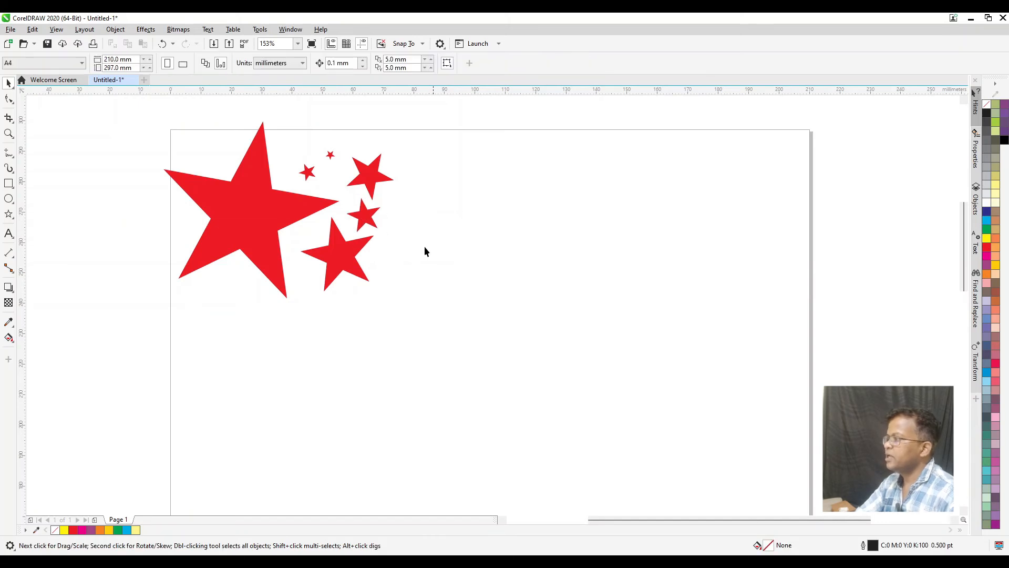
# Raise the large red star's number of points to 7, and reduce it to 6
pyautogui.click(8, 214)
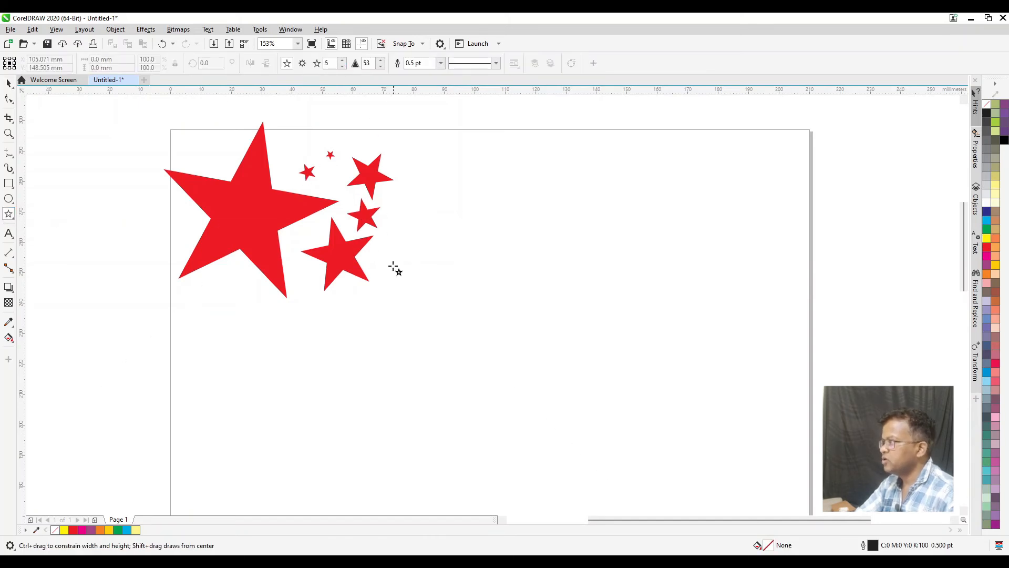
pyautogui.click(250, 210)
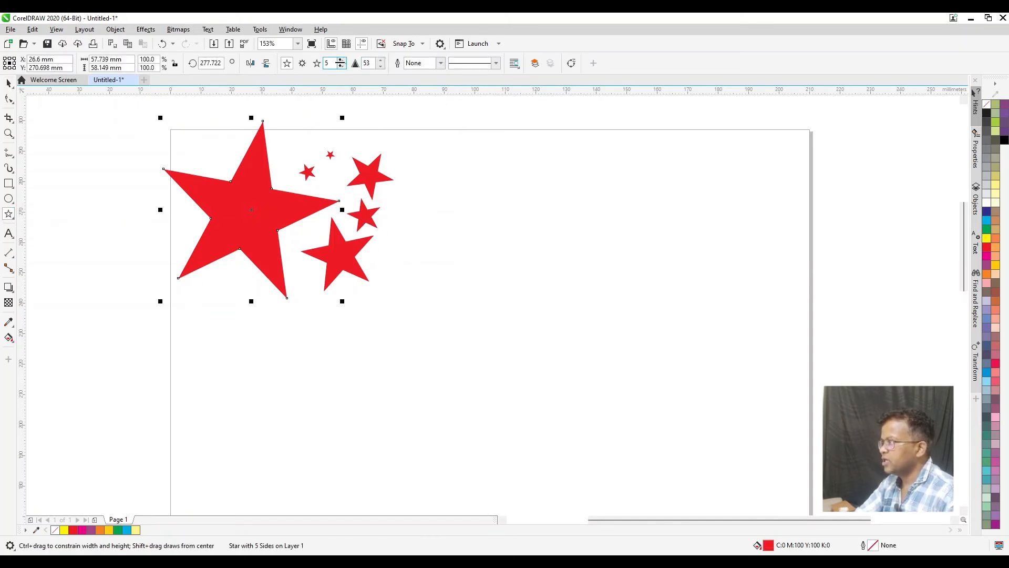
pyautogui.click(342, 61)
pyautogui.click(341, 61)
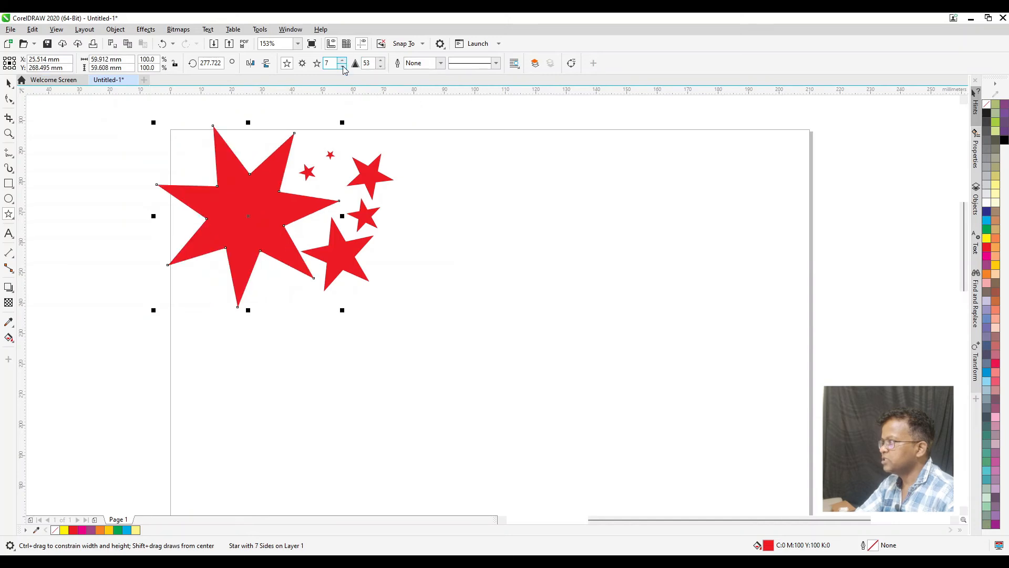
pyautogui.click(343, 67)
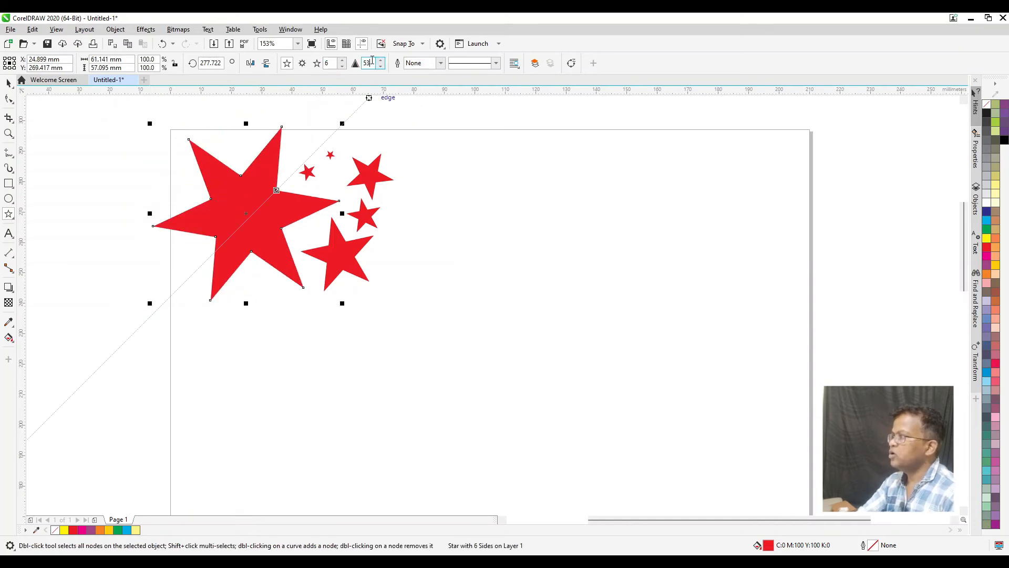
# Set the large star's sharpness to 10 and its number of points to 50
pyautogui.write('10')
pyautogui.press('Return')
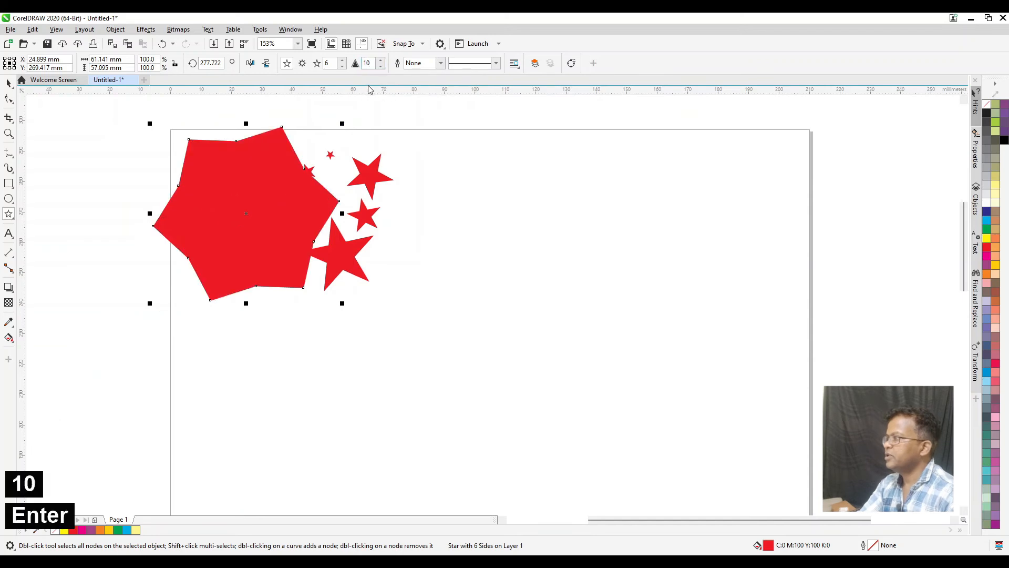
pyautogui.write('50')
pyautogui.press('Return')
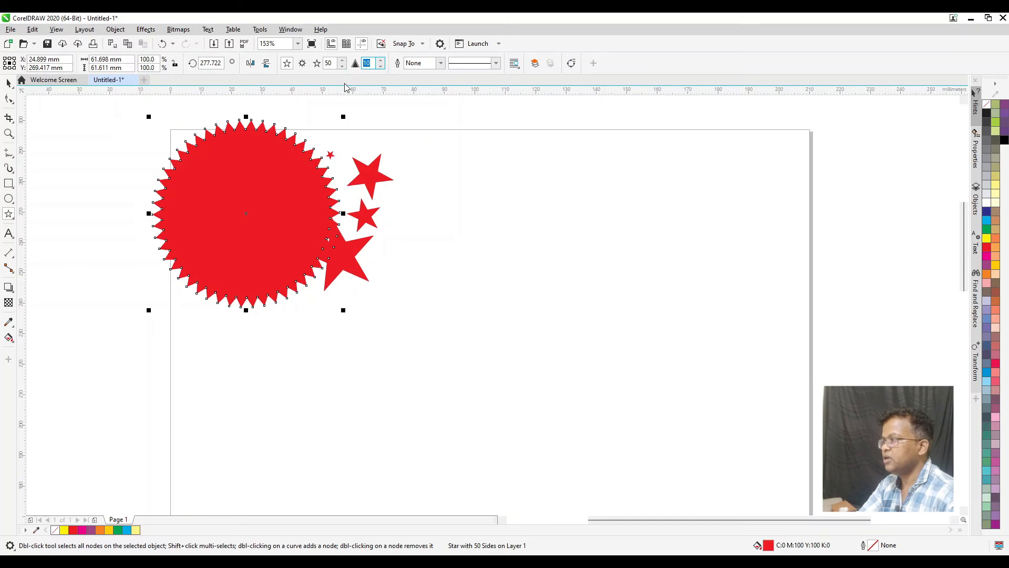
# Set the large star's sharpness to 90, reduce it to 50, and deselect the star
pyautogui.write('90')
pyautogui.press('Return')
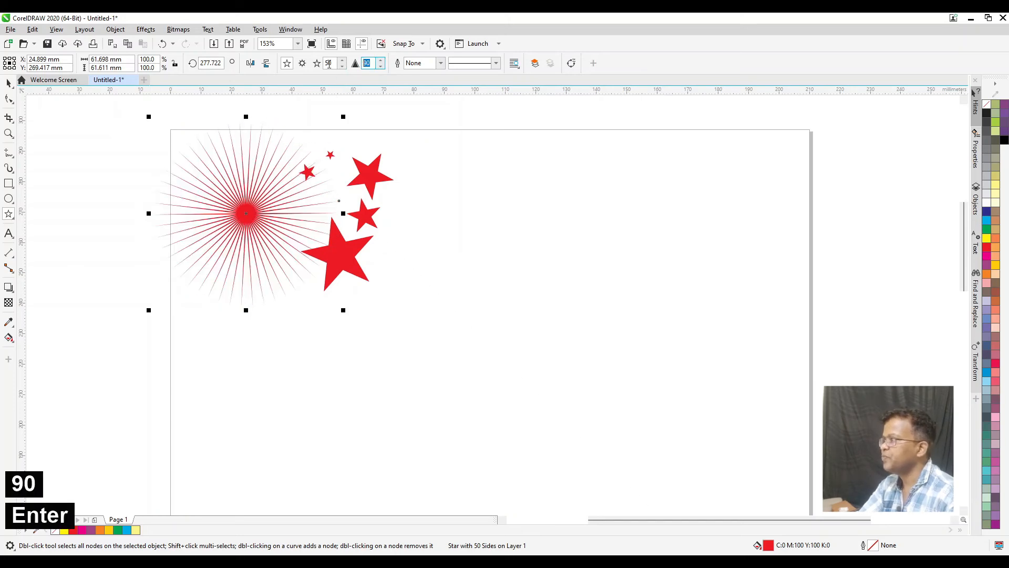
pyautogui.write('50')
pyautogui.press('Return')
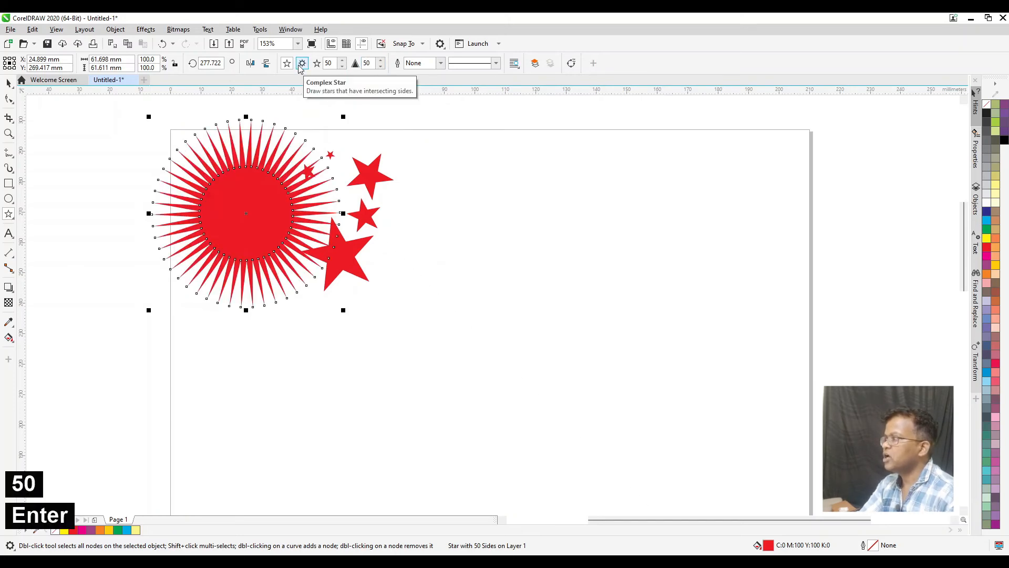
pyautogui.click(9, 83)
pyautogui.click(461, 275)
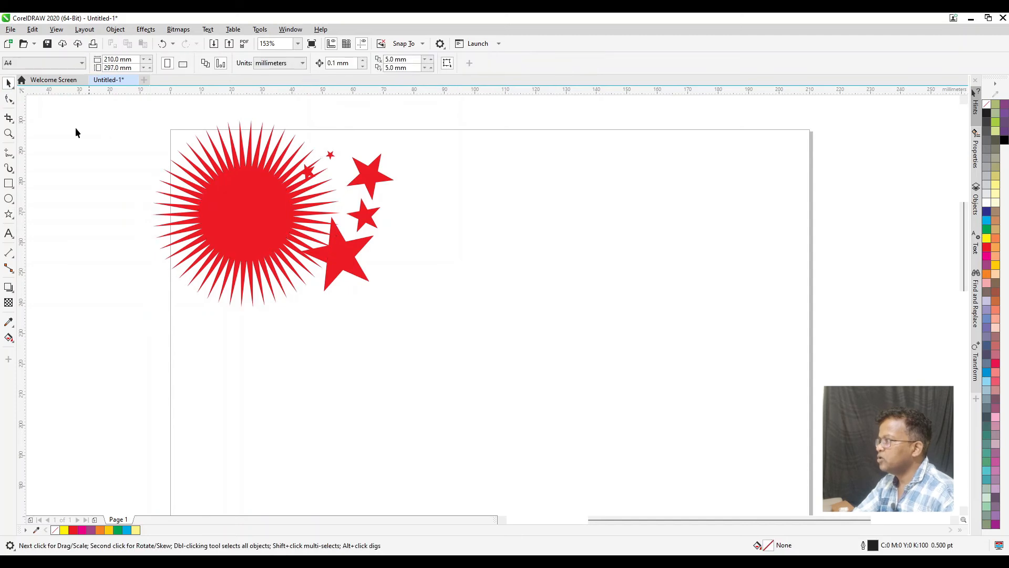
# Draw a nine-point complex star about 54 mm wide, fill it red, and add a five-point star about 53 mm wide at its upper right
pyautogui.click(8, 213)
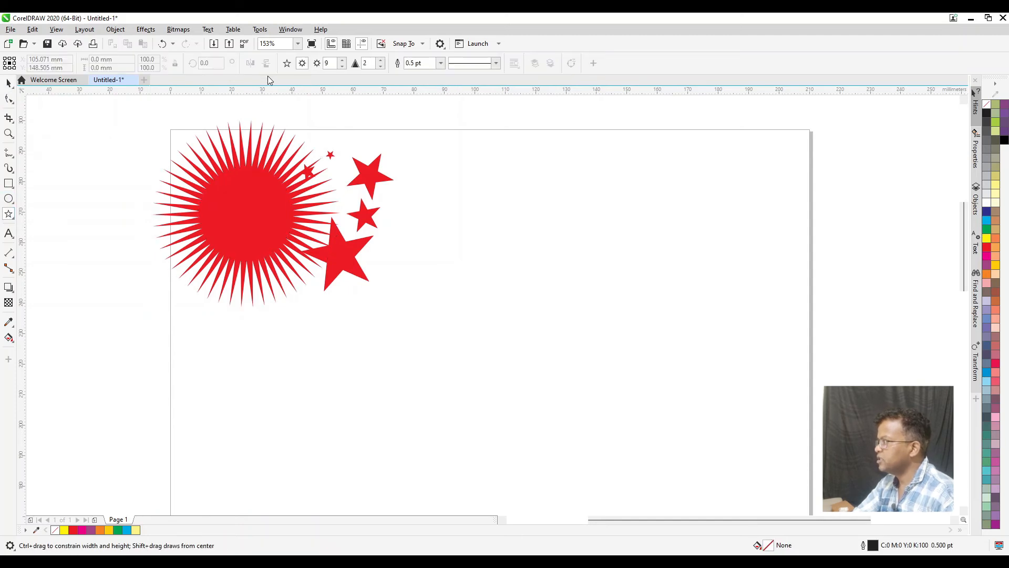
pyautogui.moveTo(550, 267); pyautogui.dragTo(602, 310)
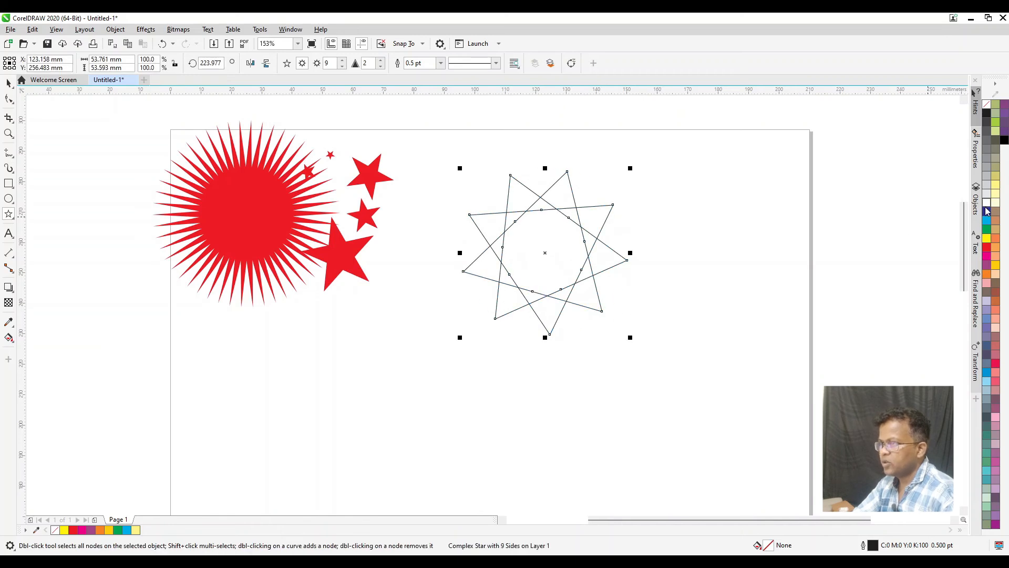
pyautogui.click(988, 249)
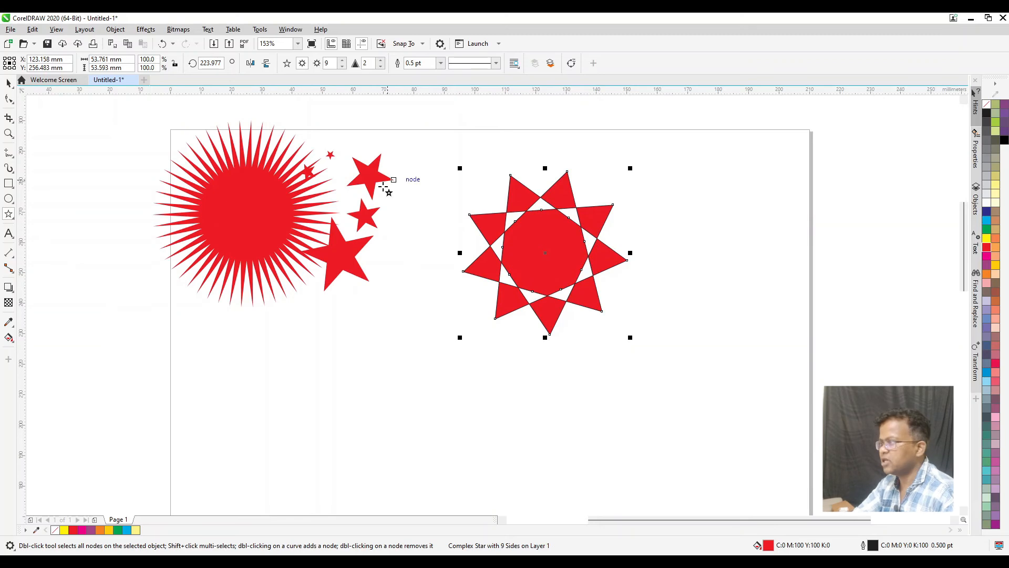
pyautogui.moveTo(651, 182); pyautogui.dragTo(707, 266)
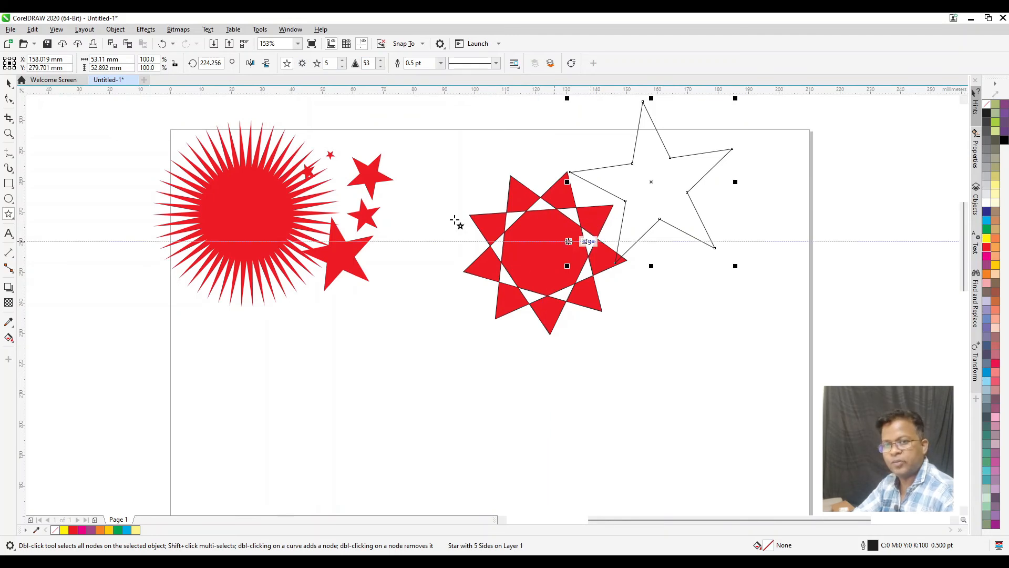
# Draw a logarithmic spiral with 8 revolutions and an expansion factor of 100 below the small red stars
pyautogui.click(8, 214)
pyautogui.click(44, 276)
pyautogui.moveTo(286, 387); pyautogui.dragTo(411, 494)
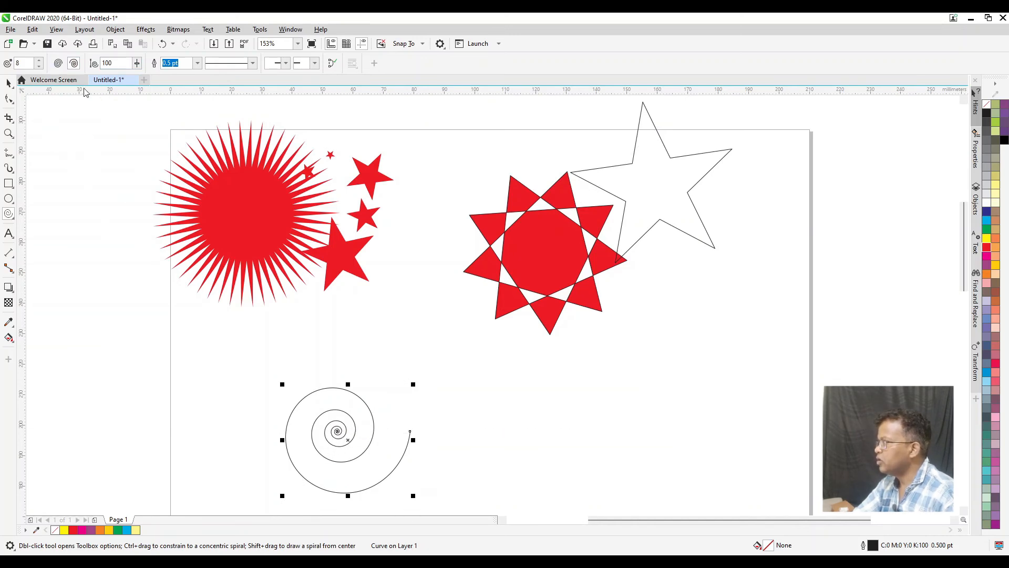
# Draw two symmetrical spirals with 8 revolutions, one below the complex star and one to its lower right
pyautogui.click(59, 63)
pyautogui.moveTo(458, 361); pyautogui.dragTo(595, 485)
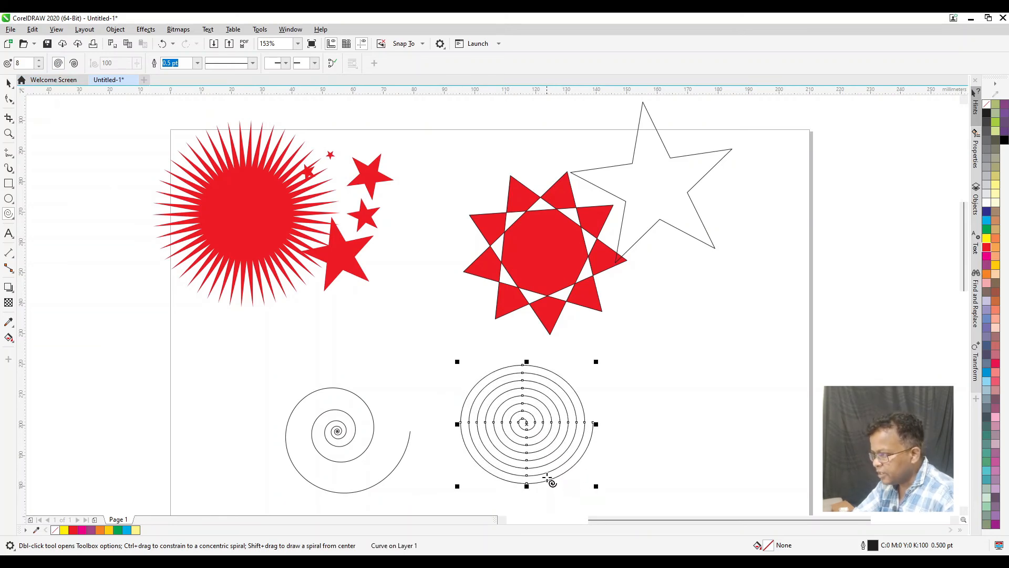
pyautogui.press('F10')
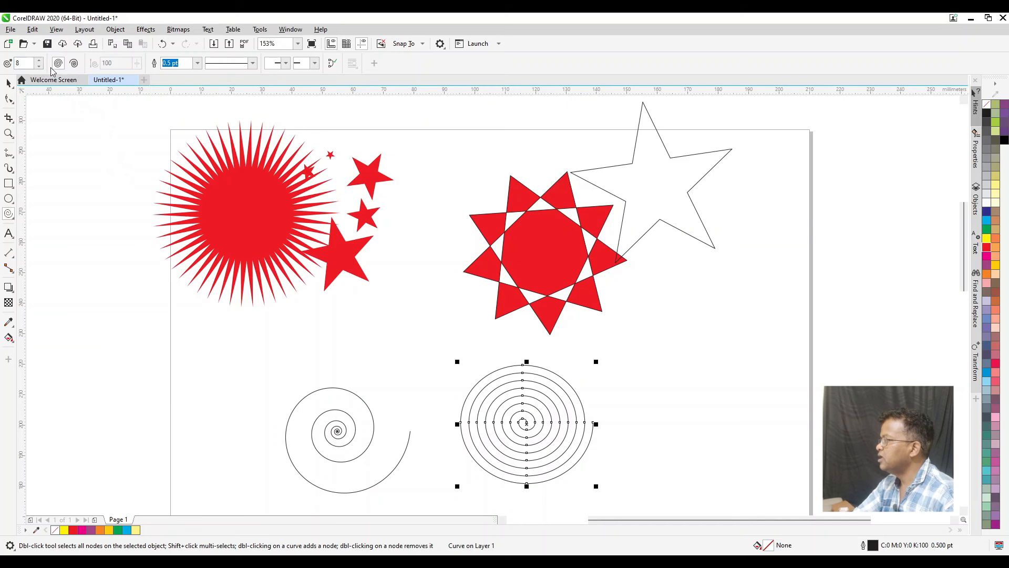
pyautogui.moveTo(637, 295); pyautogui.dragTo(777, 434)
# Draw a logarithmic spiral with expansion factor 100 across the page's left edge, and one about 36 mm wide with factor 1 near the complex star
pyautogui.click(74, 63)
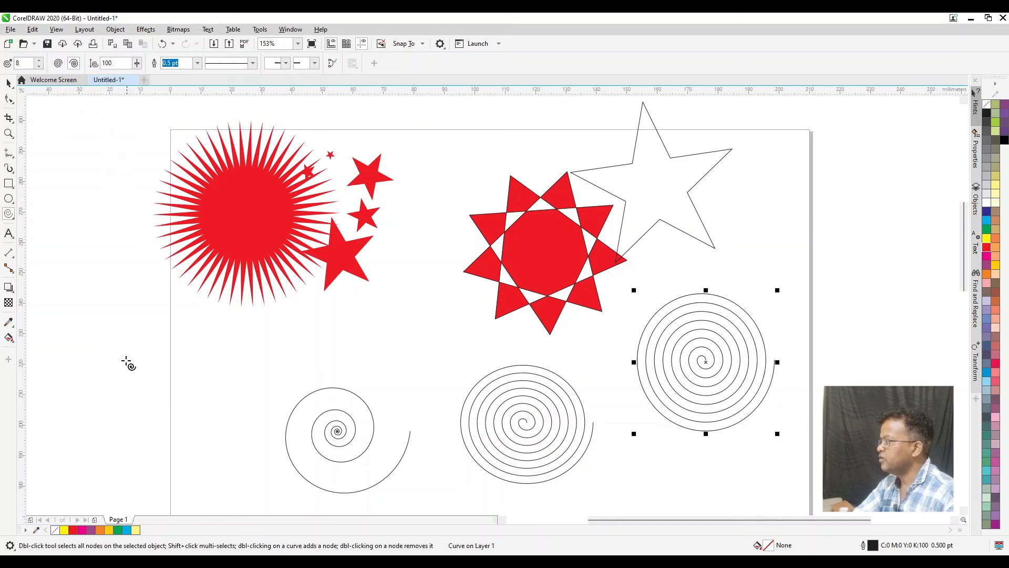
pyautogui.moveTo(94, 316); pyautogui.dragTo(227, 433)
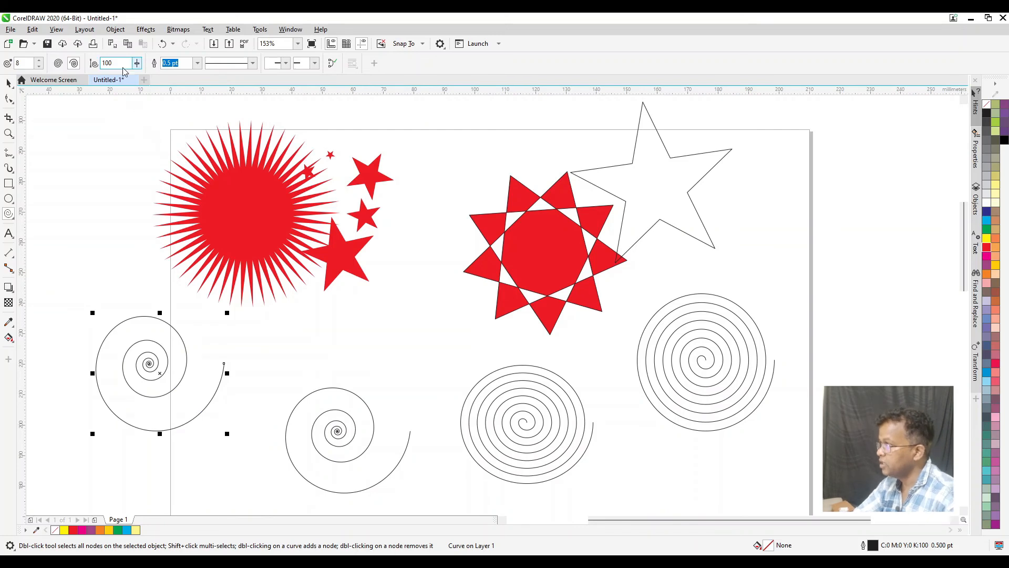
pyautogui.write('0')
pyautogui.press('Return')
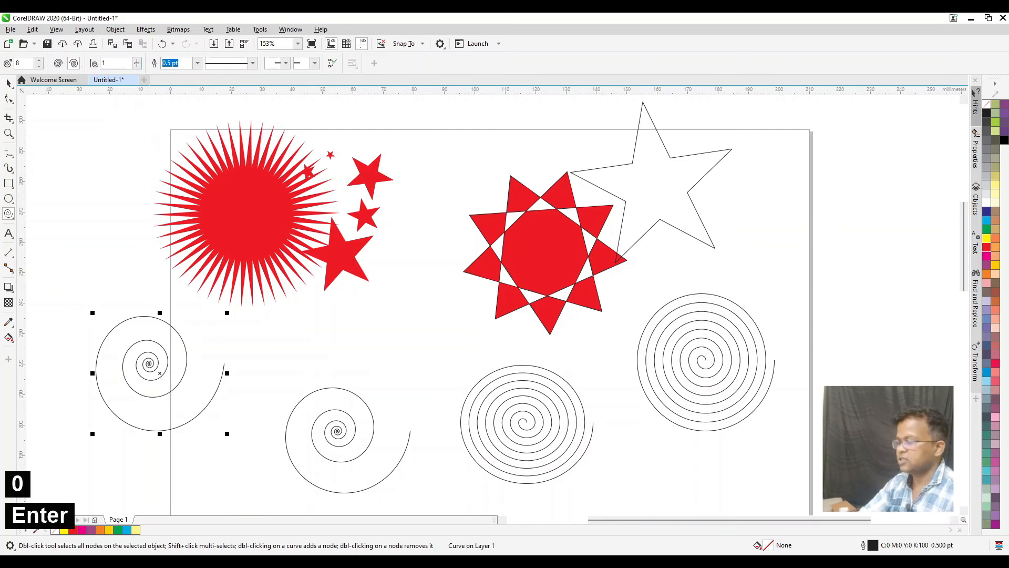
pyautogui.moveTo(391, 276); pyautogui.dragTo(503, 388)
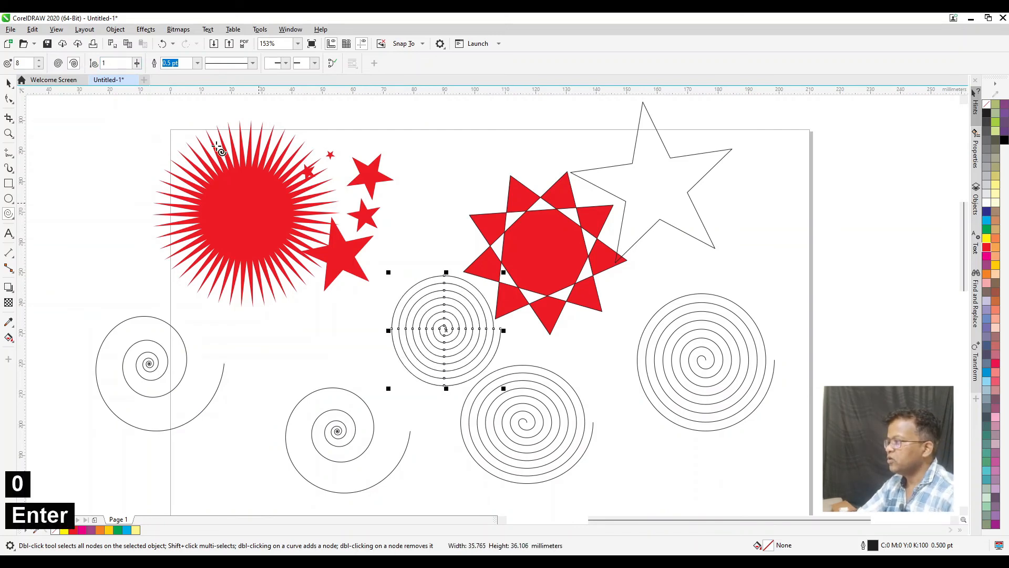
# Draw a logarithmic spiral with an expansion factor of 25, overlapping the left side of the 50-point star
pyautogui.doubleClick(105, 63)
pyautogui.write('25')
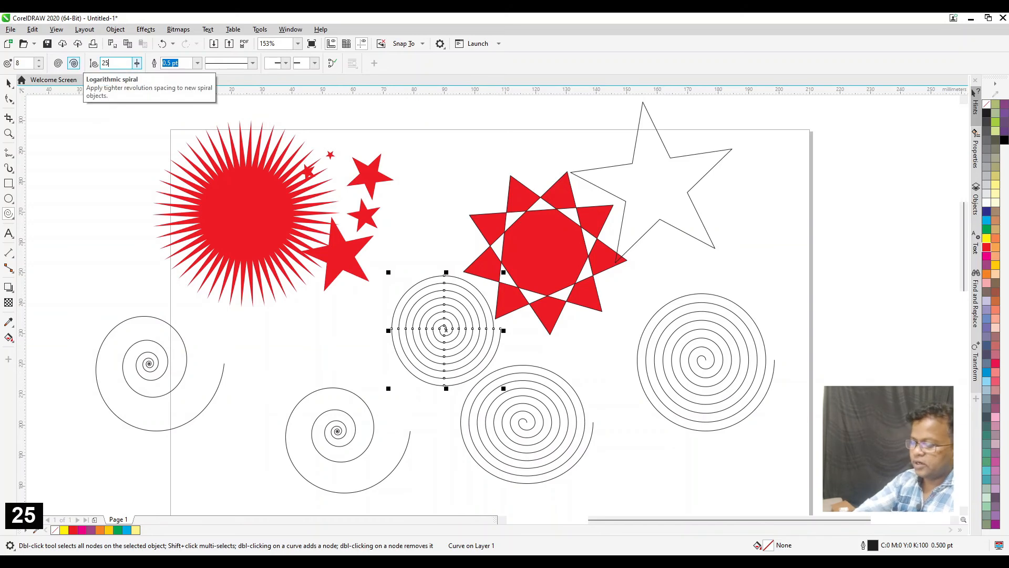
pyautogui.press('Return')
pyautogui.moveTo(67, 169); pyautogui.dragTo(205, 302)
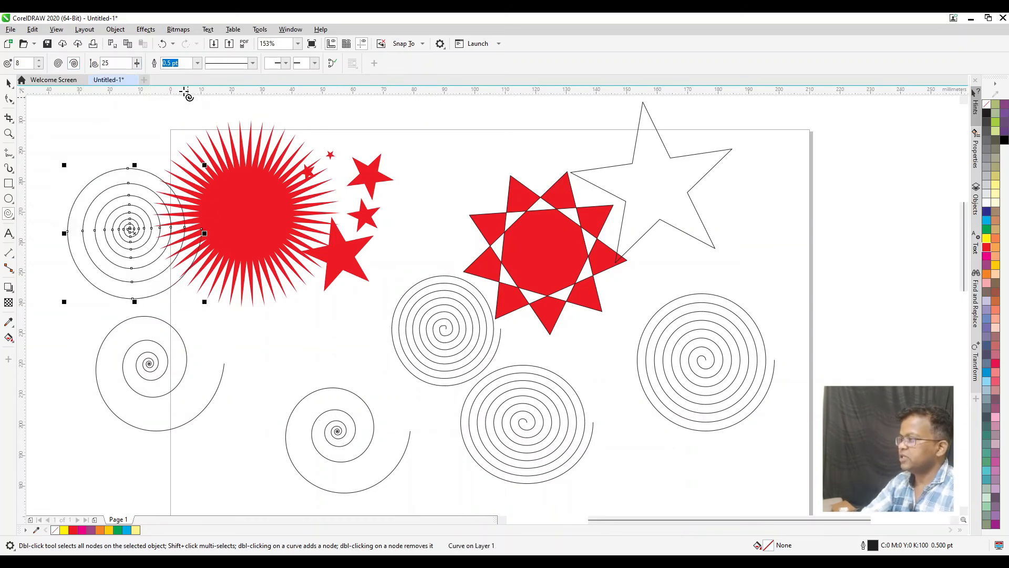
pyautogui.write('50')
pyautogui.press('Return')
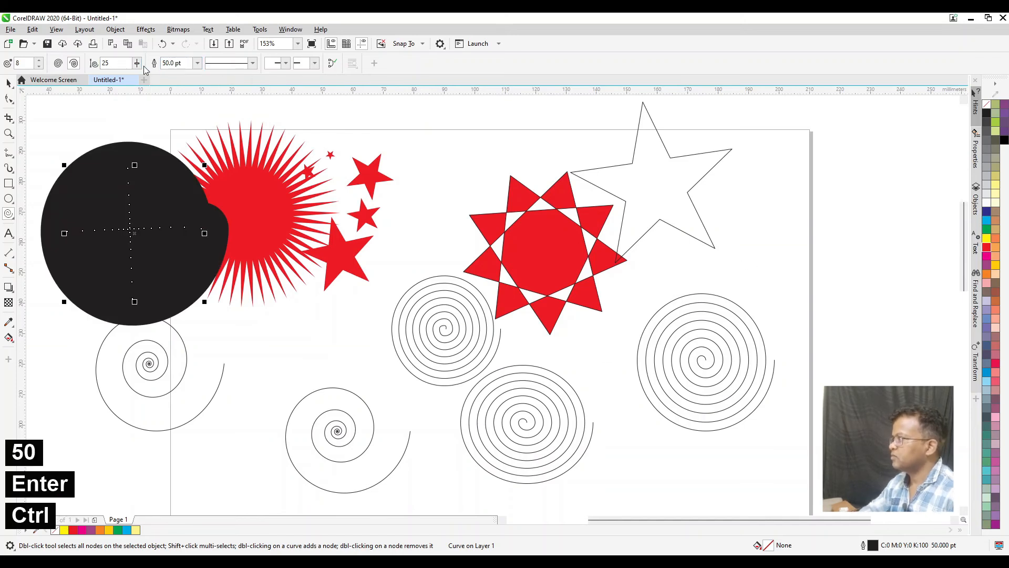
pyautogui.hotkey('ctrl', 'z')
pyautogui.hotkey('ctrl', 'z')
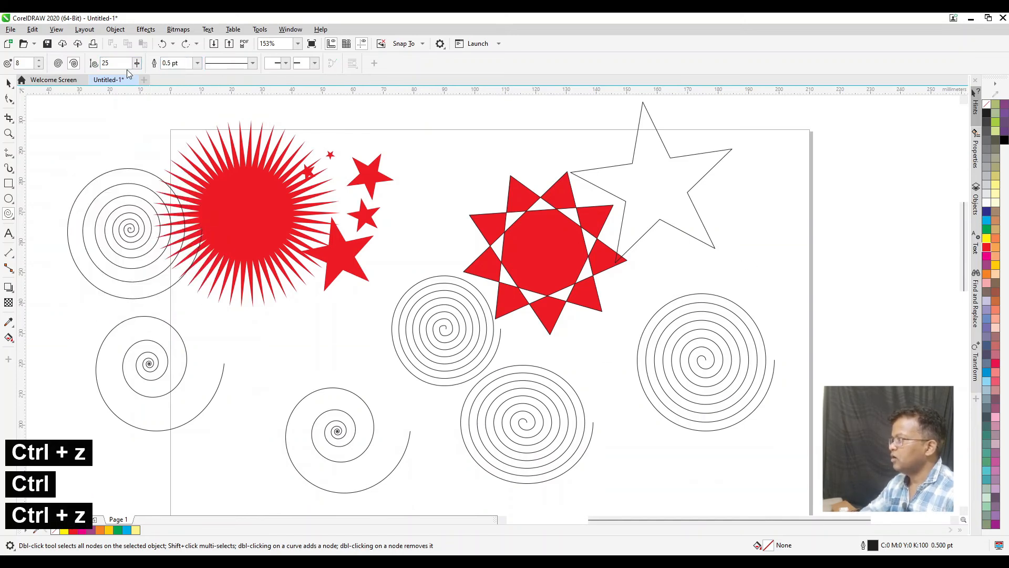
# Draw a logarithmic spiral with an expansion factor of 50 across the page's right edge
pyautogui.write('50')
pyautogui.press('Return')
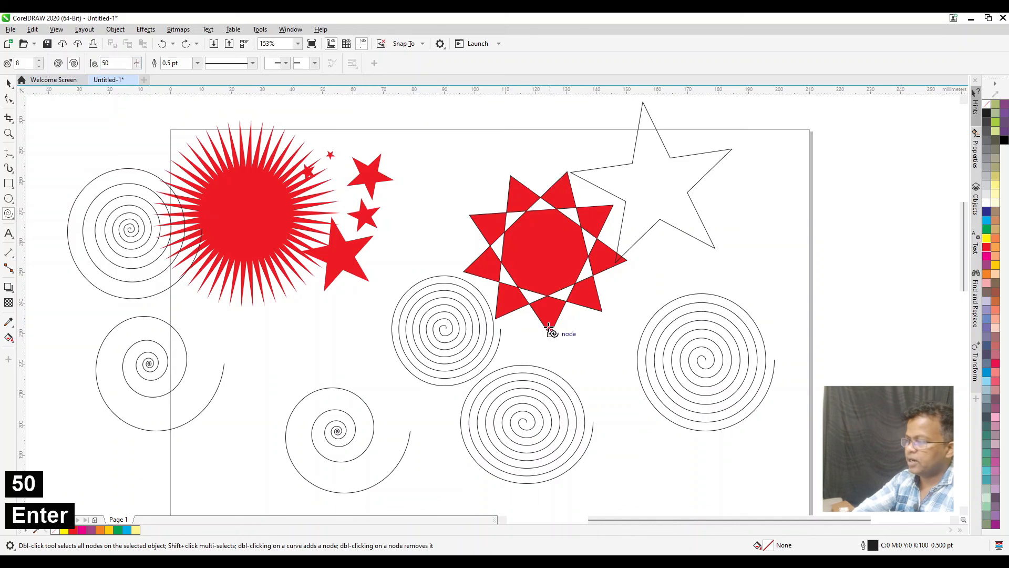
pyautogui.moveTo(757, 213); pyautogui.dragTo(896, 349)
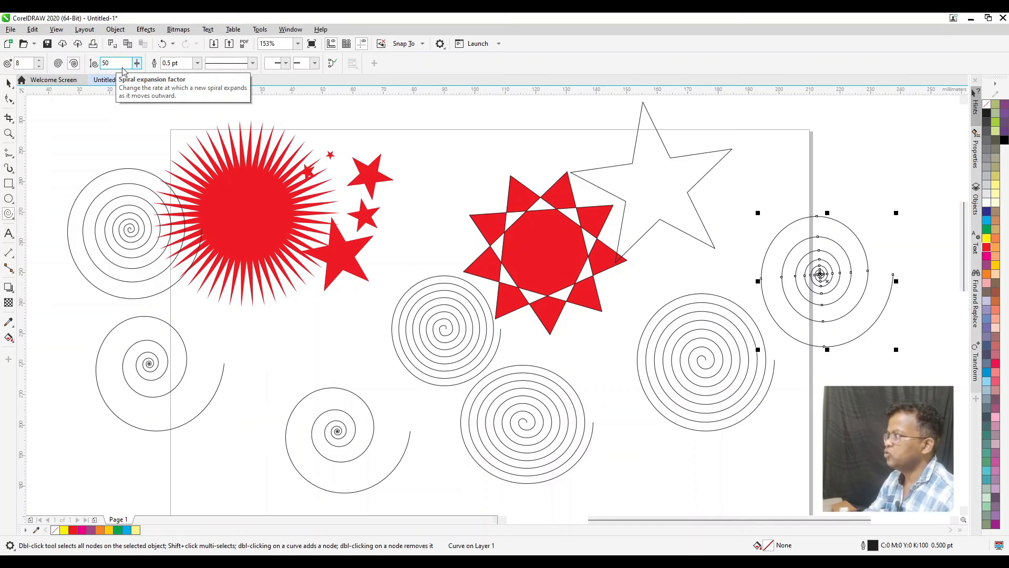
# Set the outline width of the spiral at the page's right edge to 2 pt and apply a dashed line style
pyautogui.write('2')
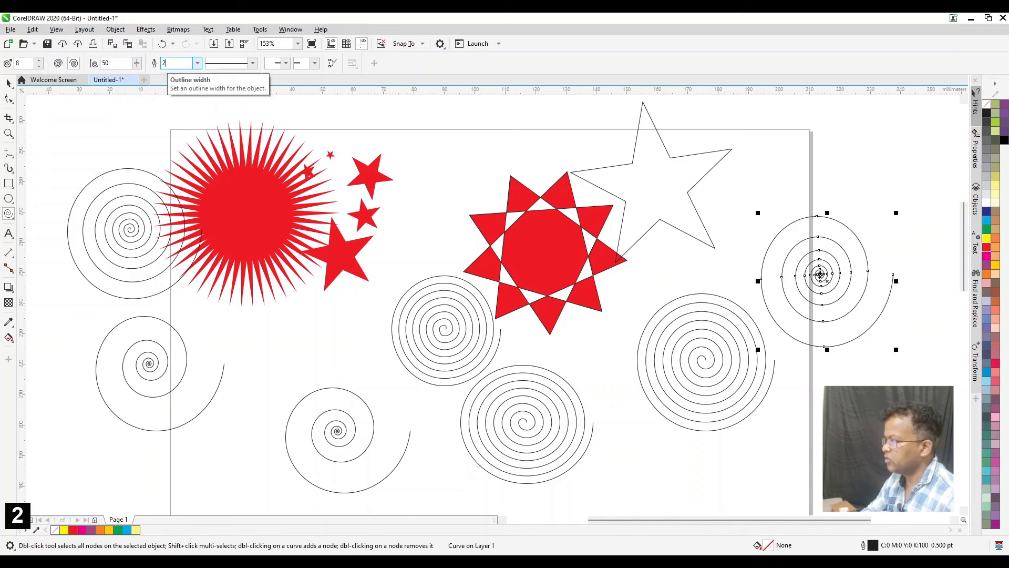
pyautogui.press('Return')
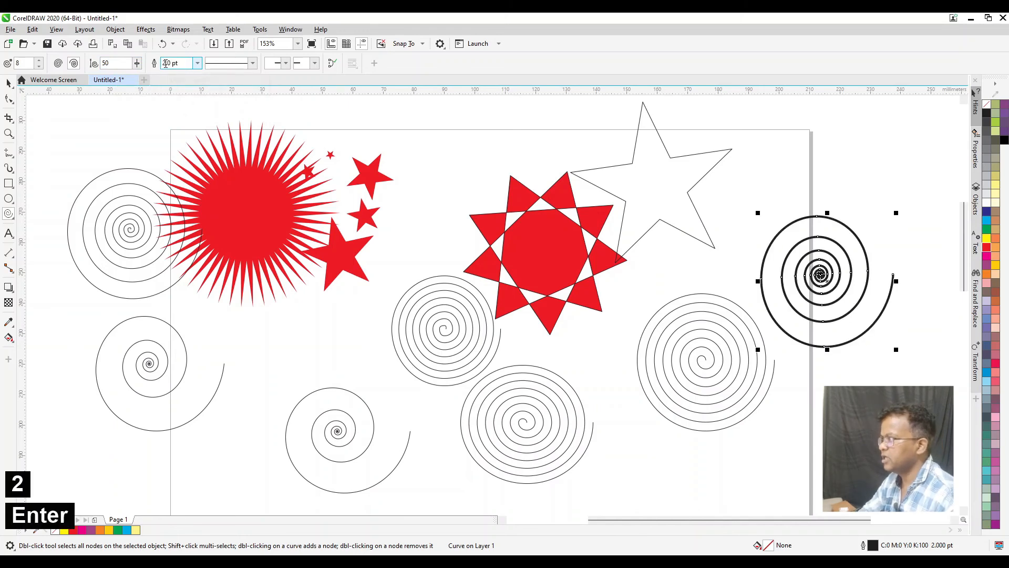
pyautogui.click(222, 65)
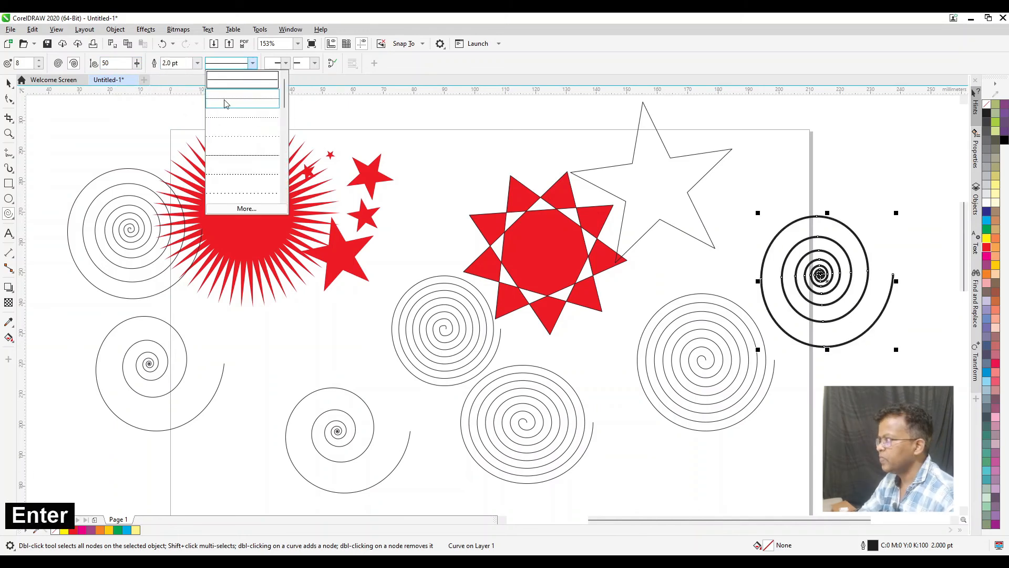
pyautogui.click(234, 176)
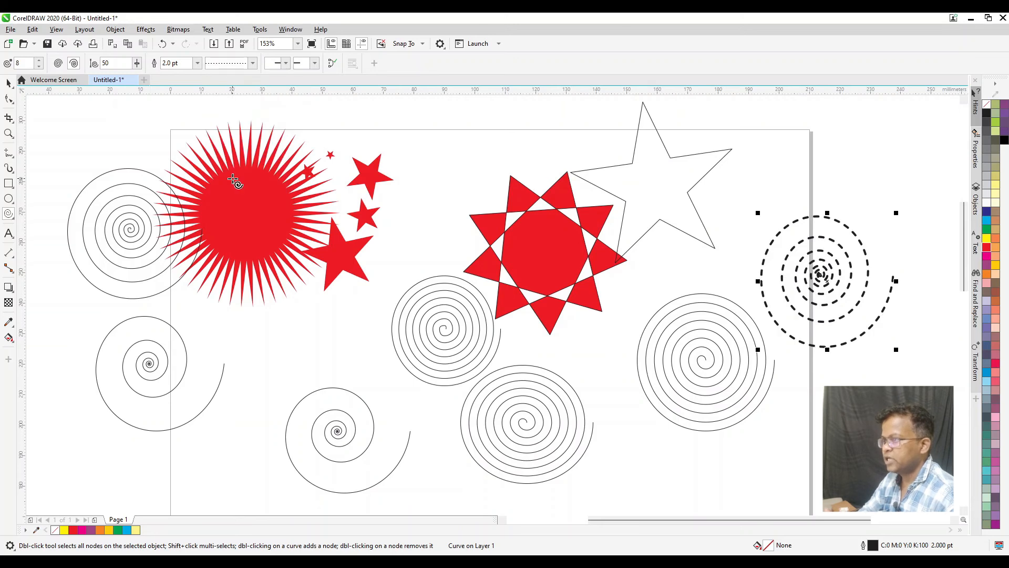
# Add a solid arrowhead at the start of the spiral and change its line style back to solid
pyautogui.click(285, 63)
pyautogui.click(279, 109)
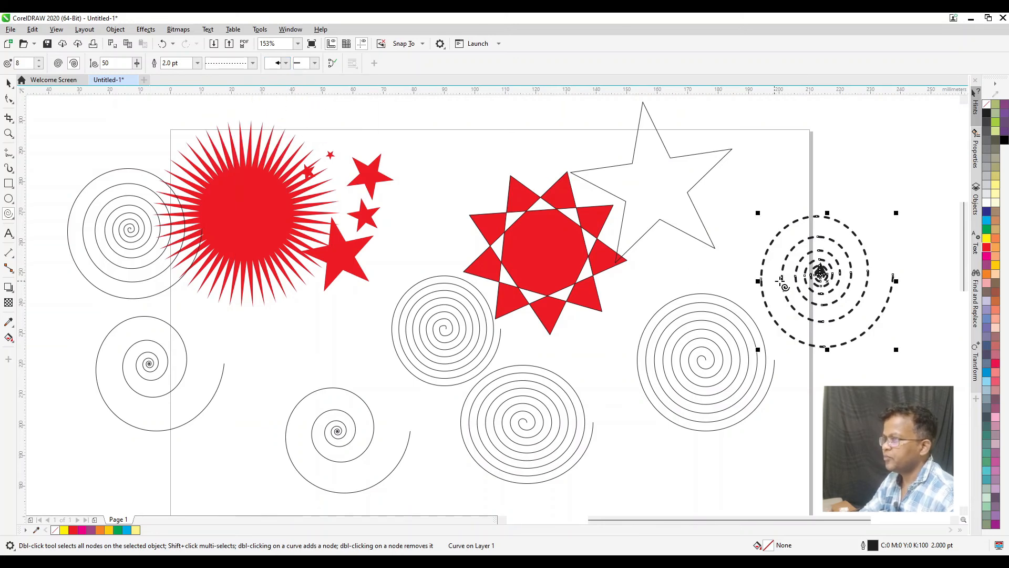
pyautogui.click(253, 63)
pyautogui.click(239, 87)
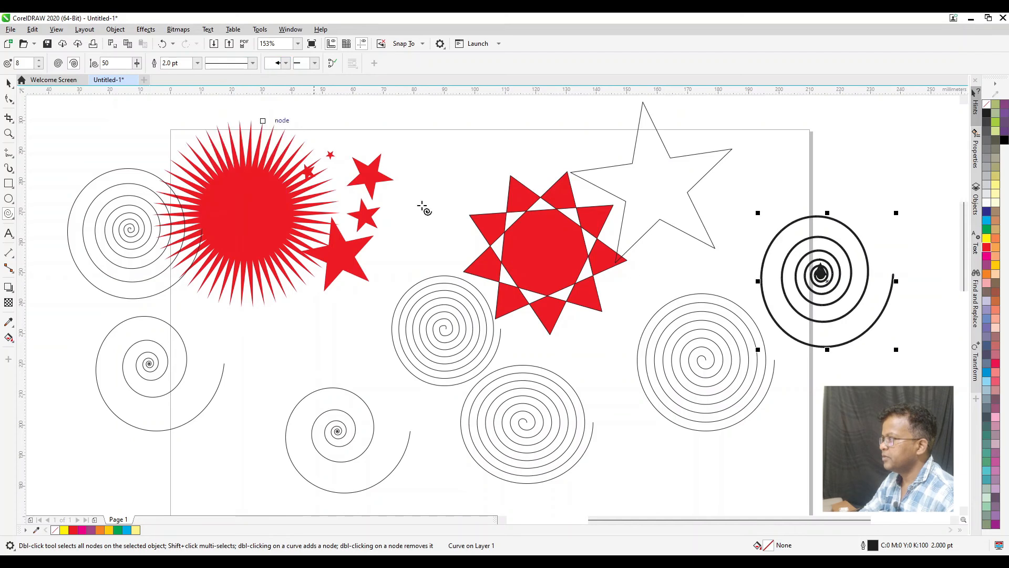
# Reduce the spiral's outline width to 1.5 pt and add a solid arrowhead at its outer end
pyautogui.scroll(9, 920, 277)
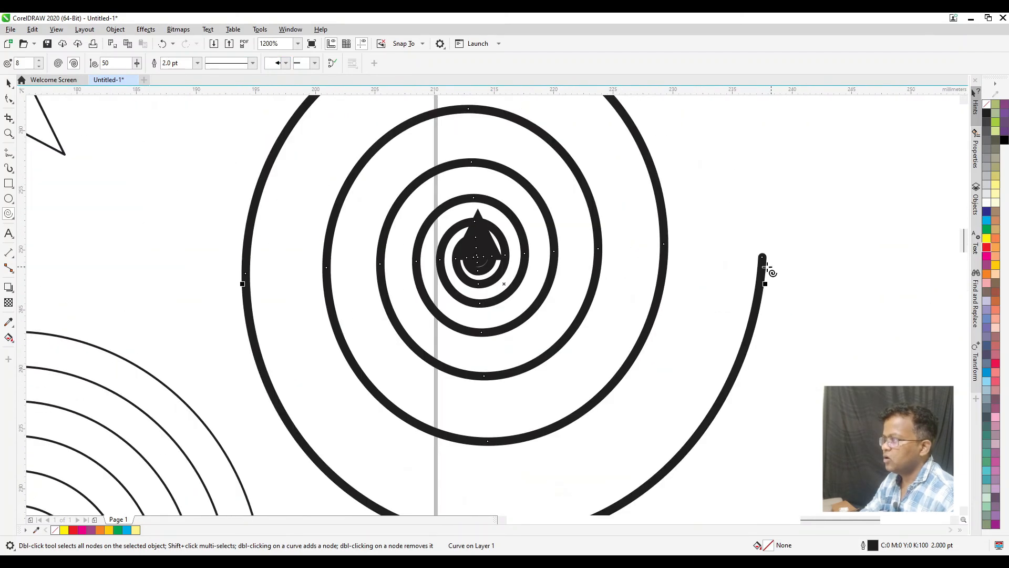
pyautogui.click(197, 63)
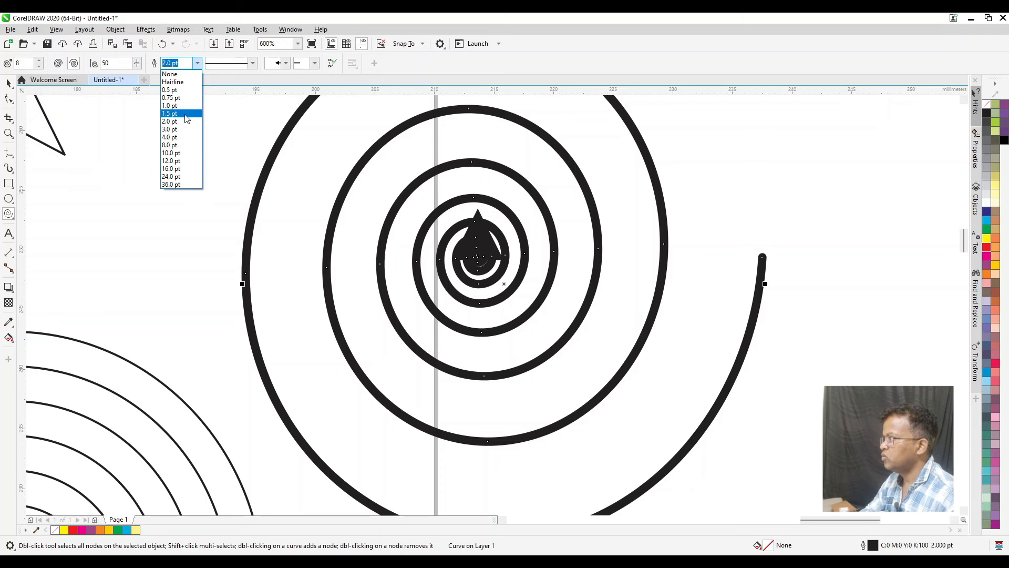
pyautogui.click(185, 113)
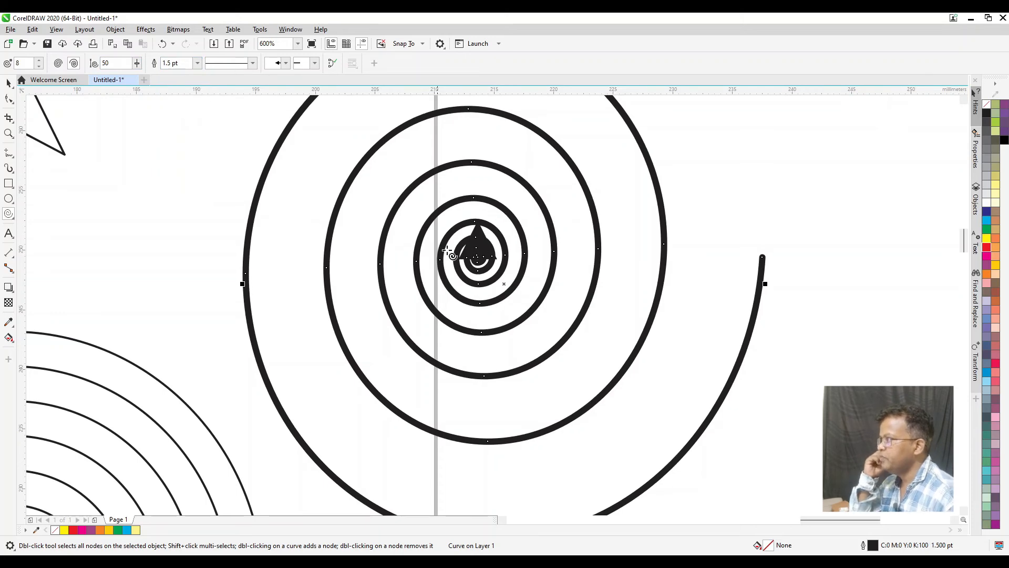
pyautogui.click(314, 64)
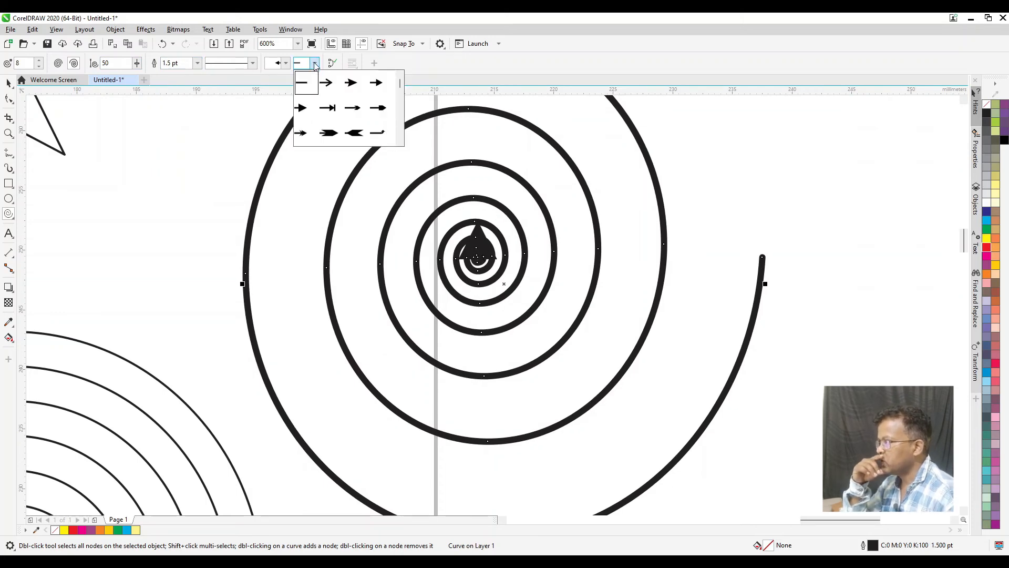
pyautogui.click(352, 84)
pyautogui.scroll(-3, 751, 276)
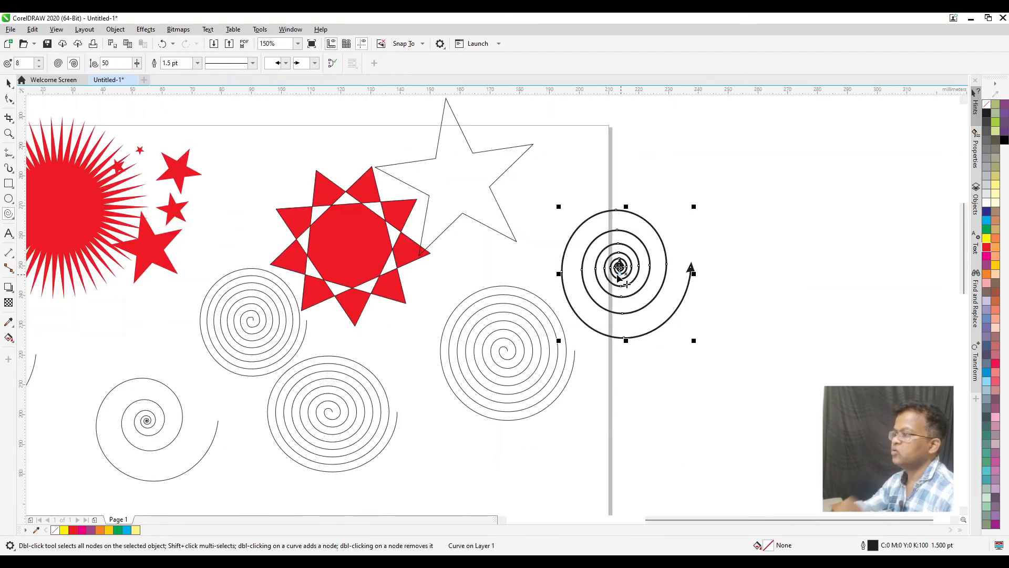
# Select all the stars and spirals and delete them to clear the page
pyautogui.press('space')
pyautogui.scroll(-2, 631, 276)
pyautogui.press('z')
pyautogui.moveTo(154, 168); pyautogui.dragTo(679, 414)
pyautogui.press('space')
pyautogui.moveTo(72, 107); pyautogui.dragTo(780, 458)
pyautogui.press('Delete')
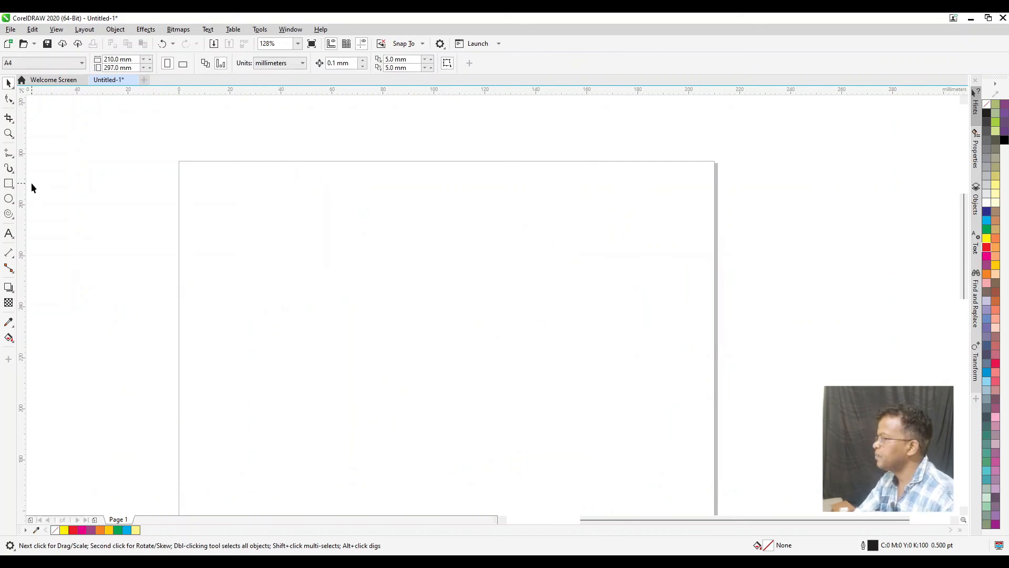
# Draw a smiley face about 58 mm wide from the Basic Shapes of the Common Shapes tool over the page's upper-left corner
pyautogui.click(7, 215)
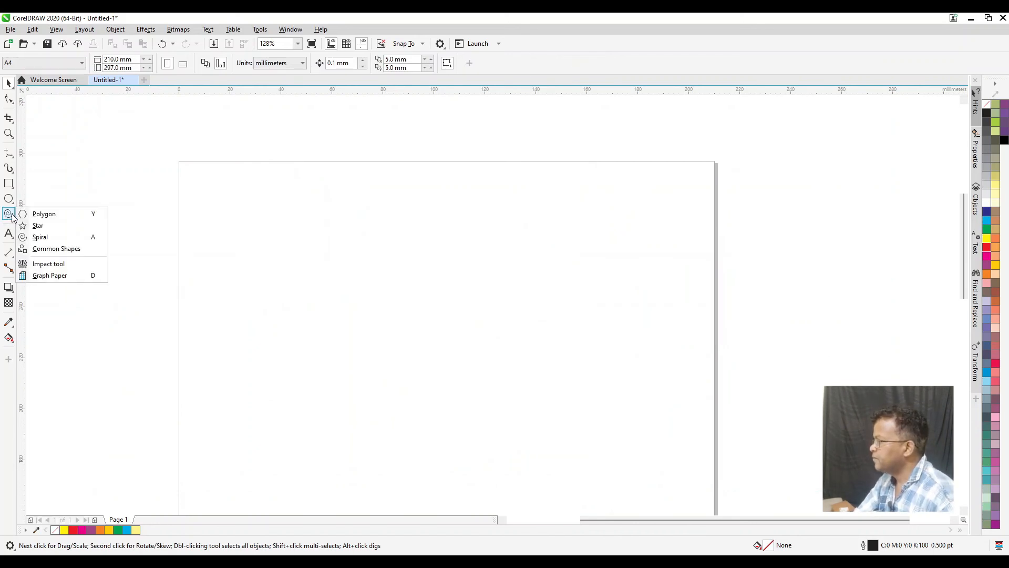
pyautogui.click(58, 251)
pyautogui.click(288, 64)
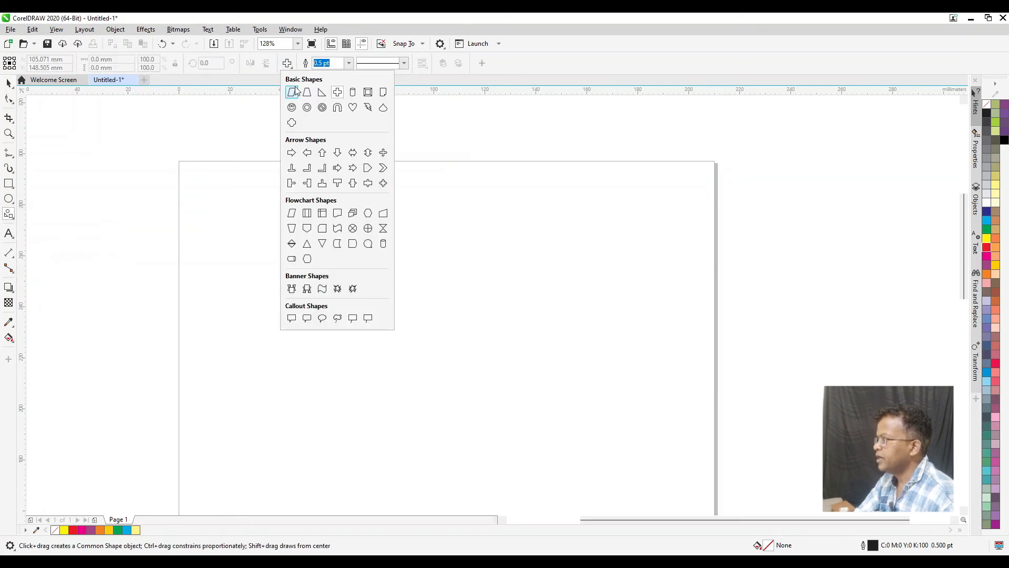
pyautogui.click(292, 123)
pyautogui.moveTo(228, 203)
pyautogui.mouseDown()
pyautogui.moveTo(313, 288)
pyautogui.moveTo(305, 255)
pyautogui.mouseUp()
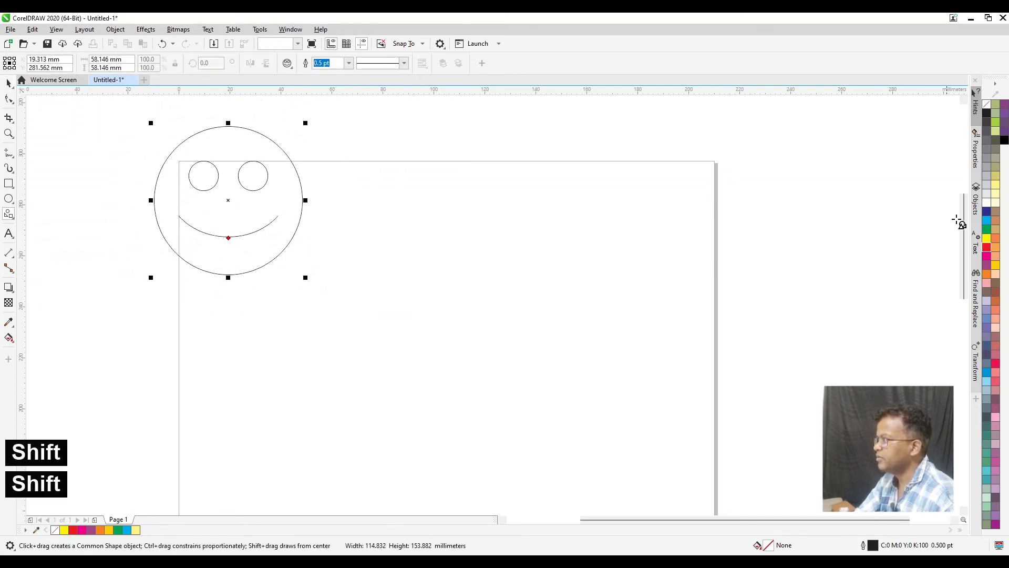
# Fill the smiley face with yellow and move it fully onto the page's upper-left area
pyautogui.click(986, 238)
pyautogui.press('space')
pyautogui.moveTo(239, 217); pyautogui.dragTo(304, 299)
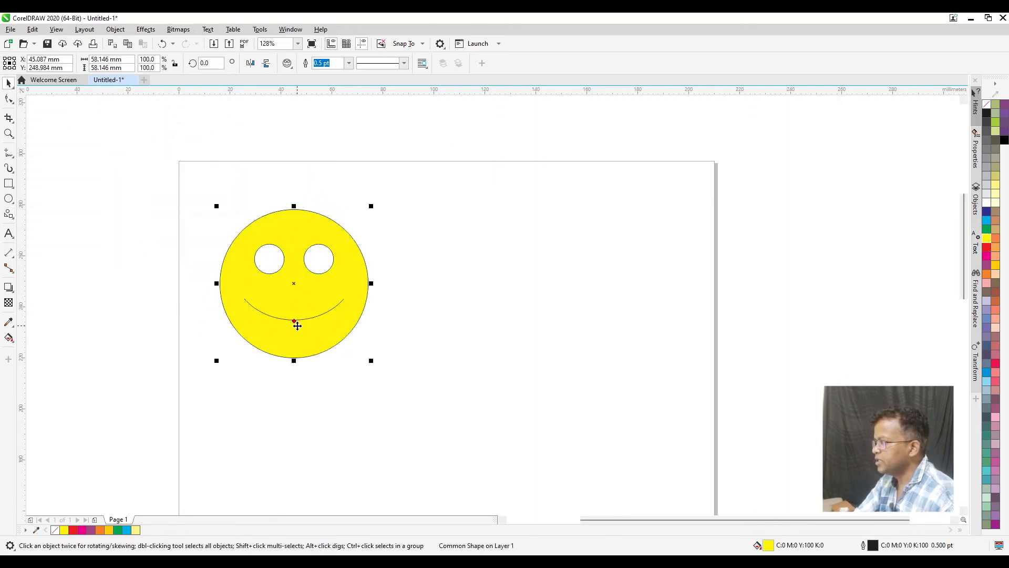
# Reshape the smiley's mouth into a frown using the Common Shapes tool's red control point
pyautogui.moveTo(294, 321)
pyautogui.mouseDown()
pyautogui.moveTo(300, 311)
pyautogui.moveTo(294, 319)
pyautogui.mouseUp()
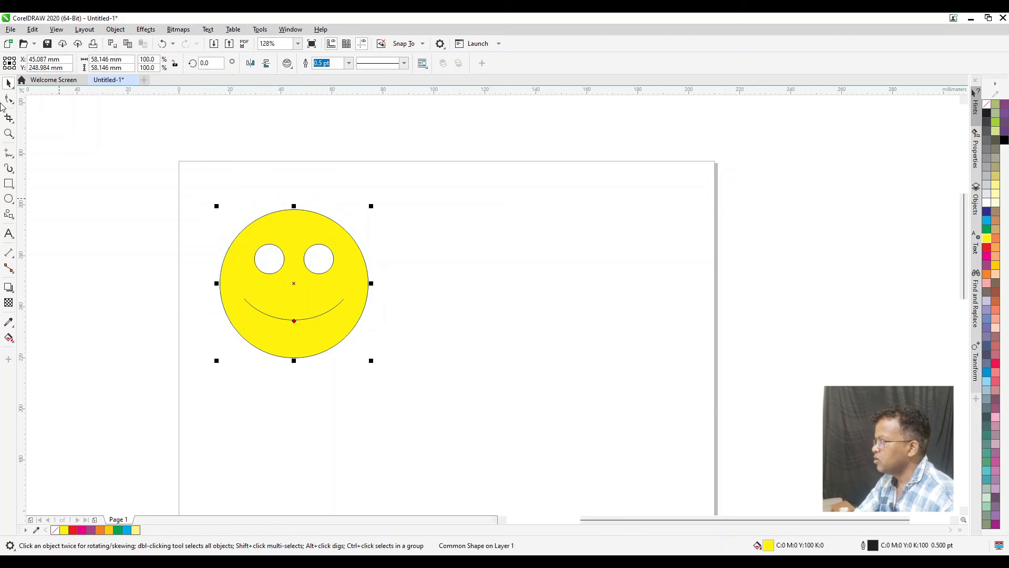
pyautogui.click(8, 214)
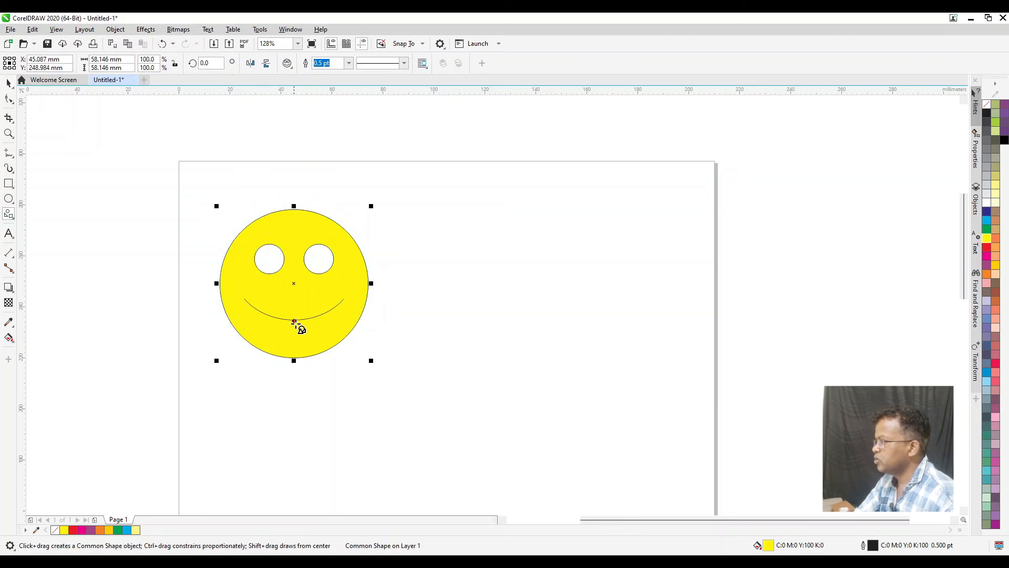
pyautogui.moveTo(294, 320); pyautogui.dragTo(296, 274)
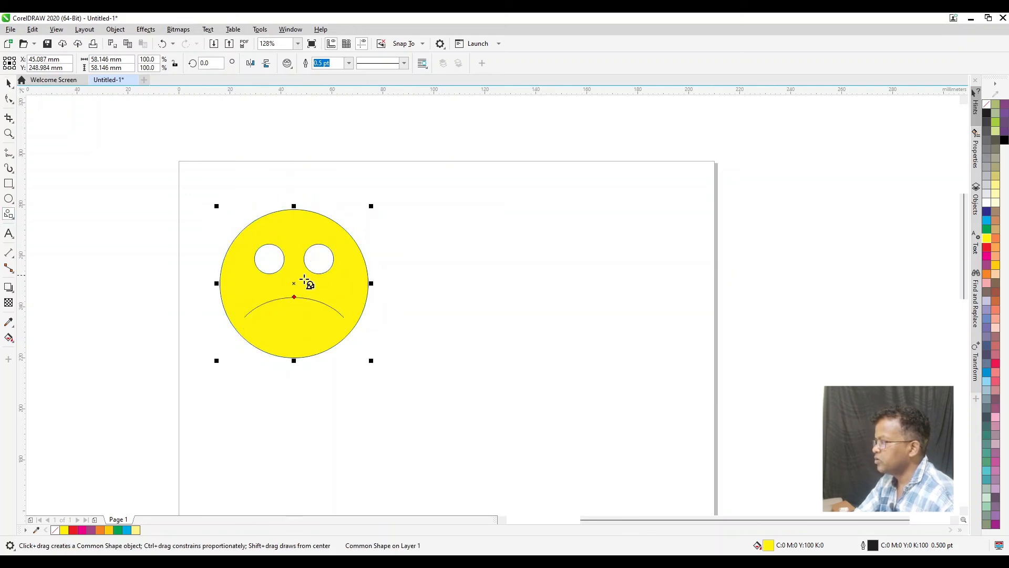
# Draw a wavy-bottomed document flowchart shape about 79 × 51 mm beside the face and a heart about 57 mm wide overlapping it
pyautogui.click(287, 64)
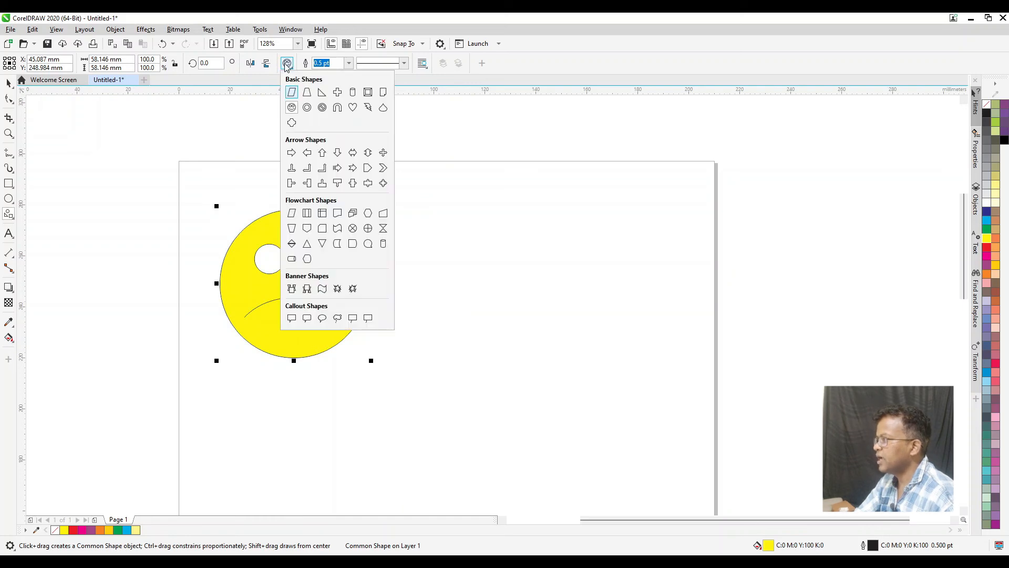
pyautogui.click(338, 213)
pyautogui.moveTo(426, 219); pyautogui.dragTo(629, 348)
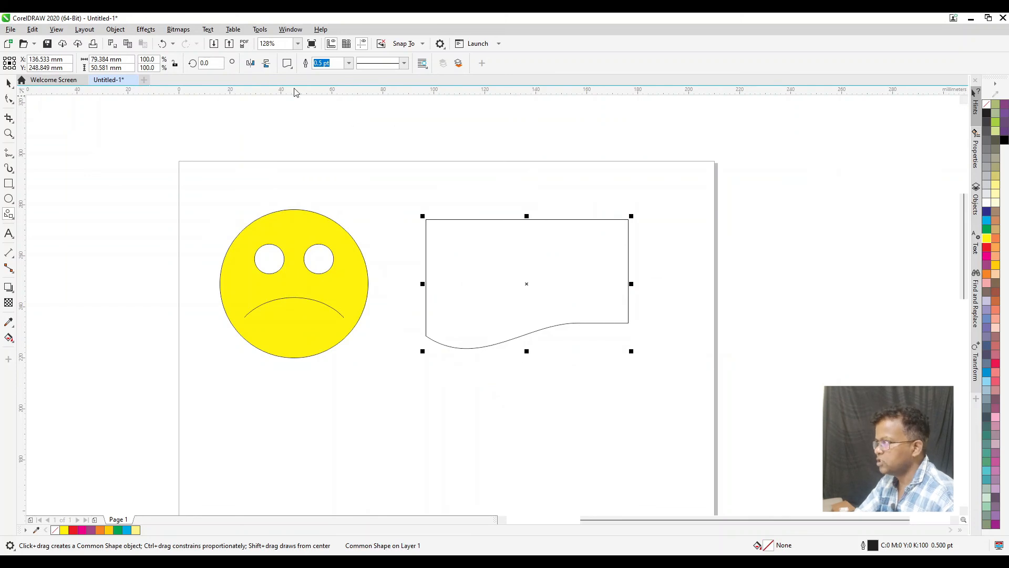
pyautogui.click(290, 67)
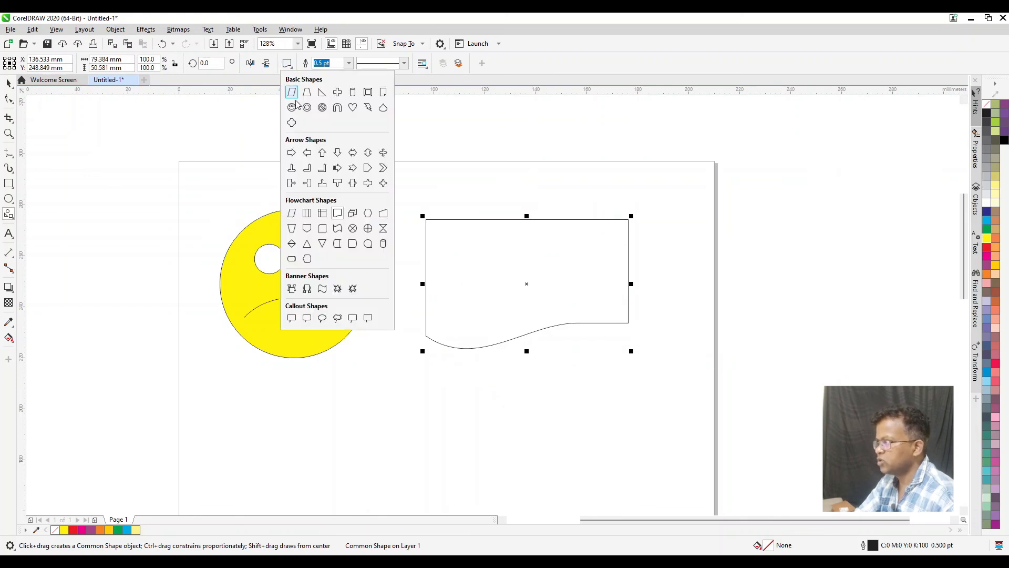
pyautogui.click(353, 109)
pyautogui.moveTo(472, 267); pyautogui.dragTo(624, 420)
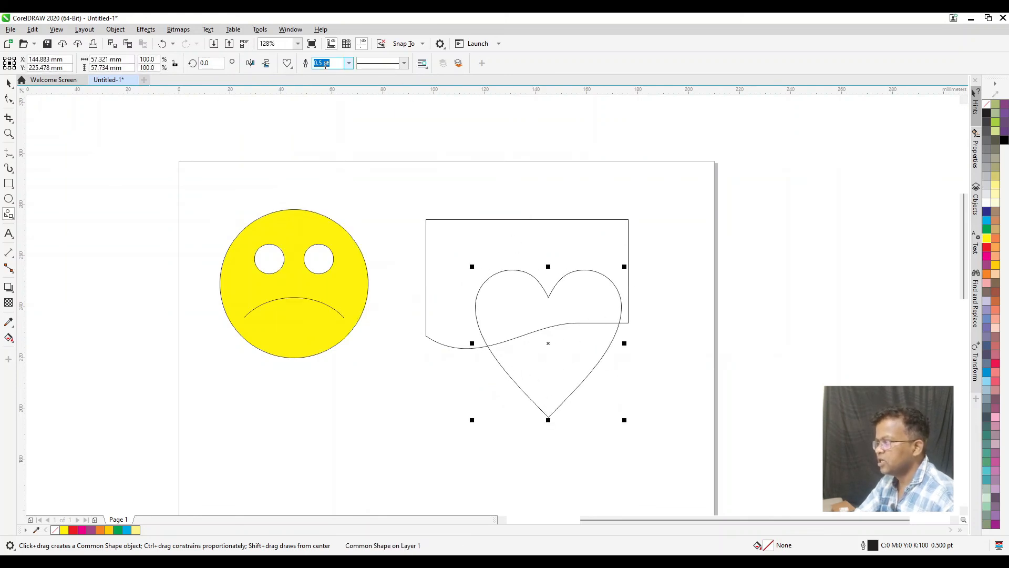
# Draw a basic cross shape about 39 × 35 mm below the other shapes and make its arms narrower
pyautogui.click(288, 64)
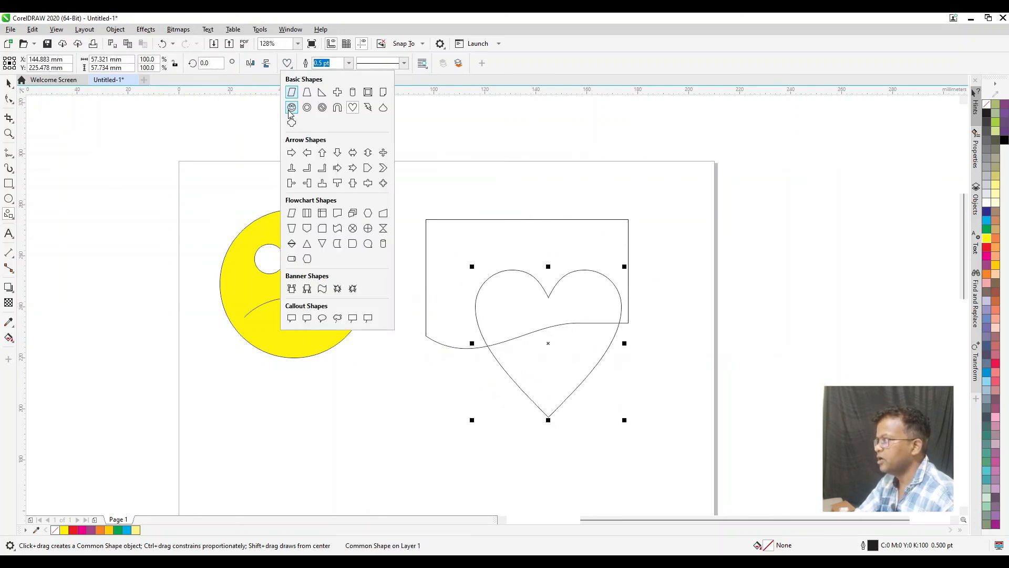
pyautogui.click(338, 93)
pyautogui.moveTo(358, 401); pyautogui.dragTo(464, 495)
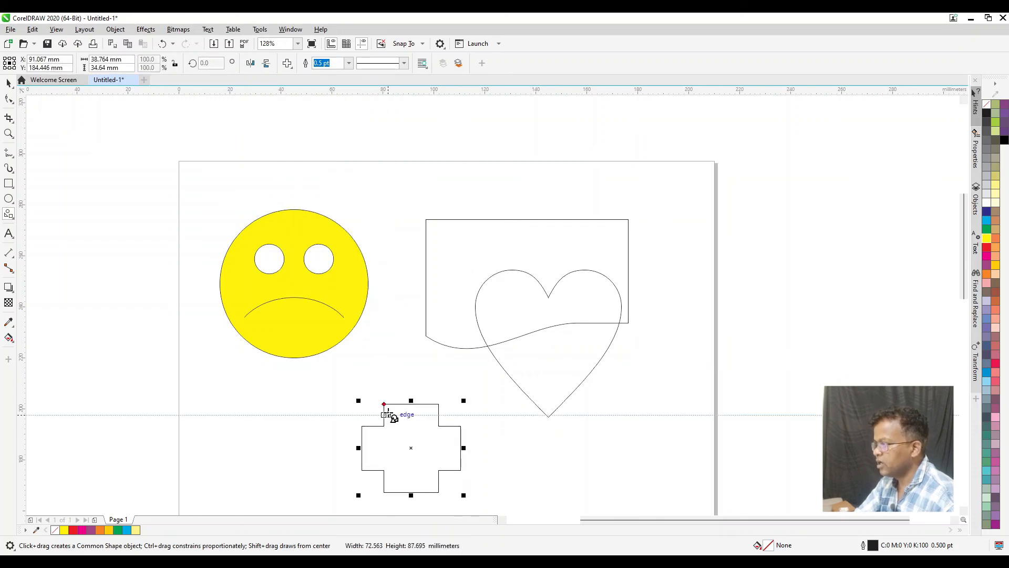
pyautogui.moveTo(383, 404)
pyautogui.mouseDown()
pyautogui.moveTo(405, 408)
pyautogui.moveTo(383, 397)
pyautogui.moveTo(401, 399)
pyautogui.moveTo(393, 400)
pyautogui.mouseUp()
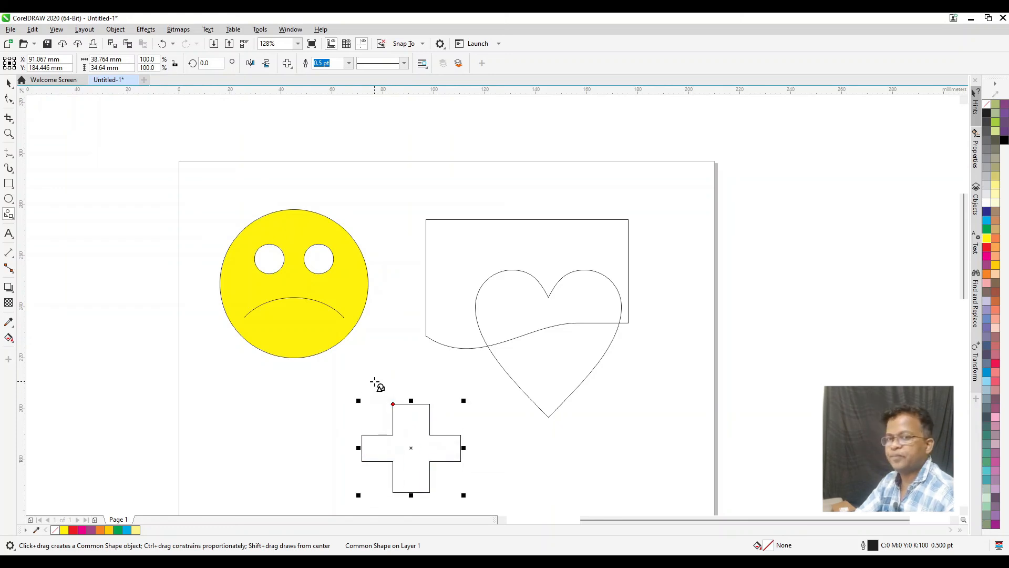
# Select the face, document shape, heart and cross and delete them to clear the page
pyautogui.click(9, 83)
pyautogui.moveTo(142, 139); pyautogui.dragTo(668, 497)
pyautogui.press('Delete')
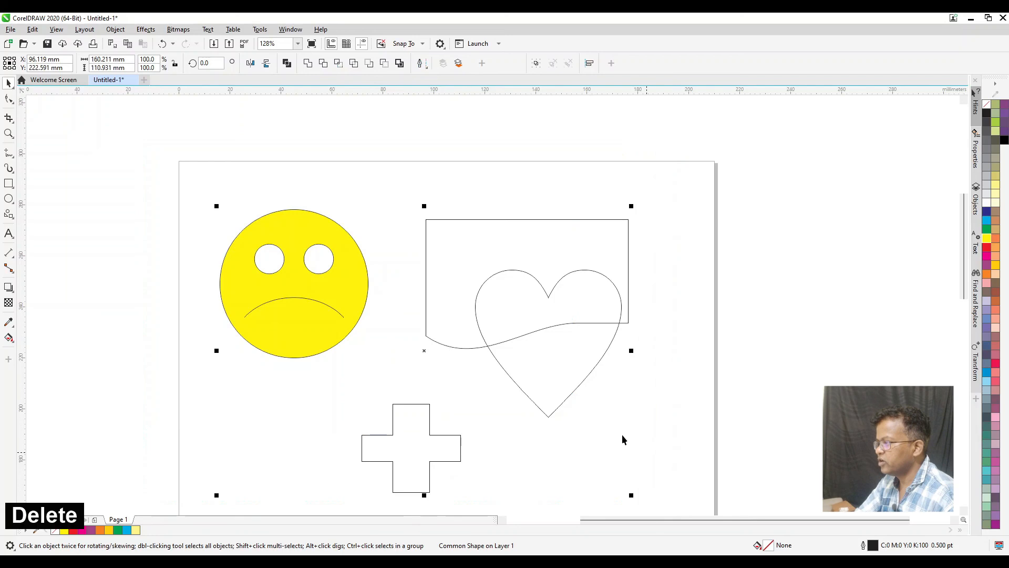
# Draw a radial impact shape about half the page width with the Impact tool and move it inside the page
pyautogui.click(8, 214)
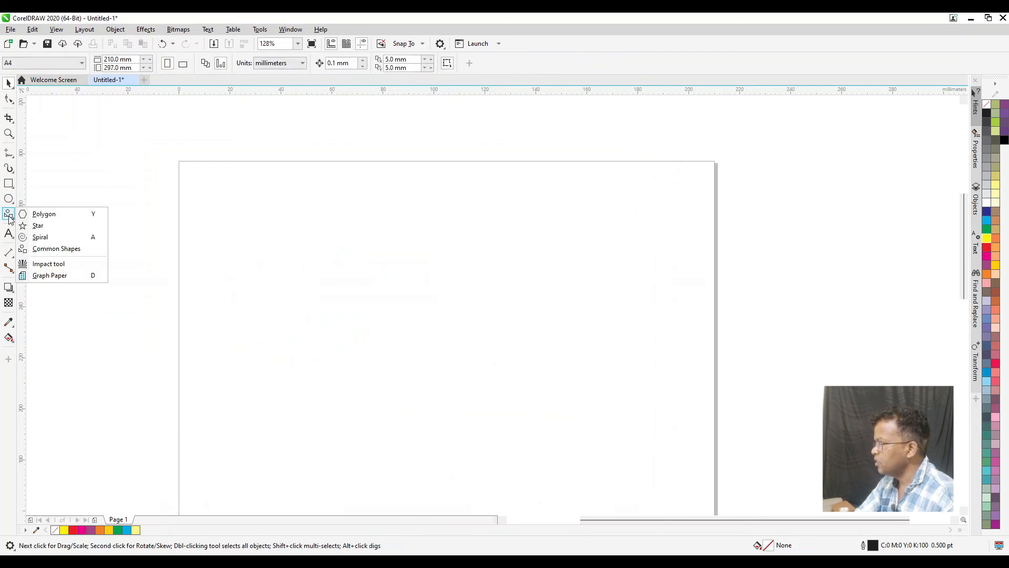
pyautogui.click(48, 264)
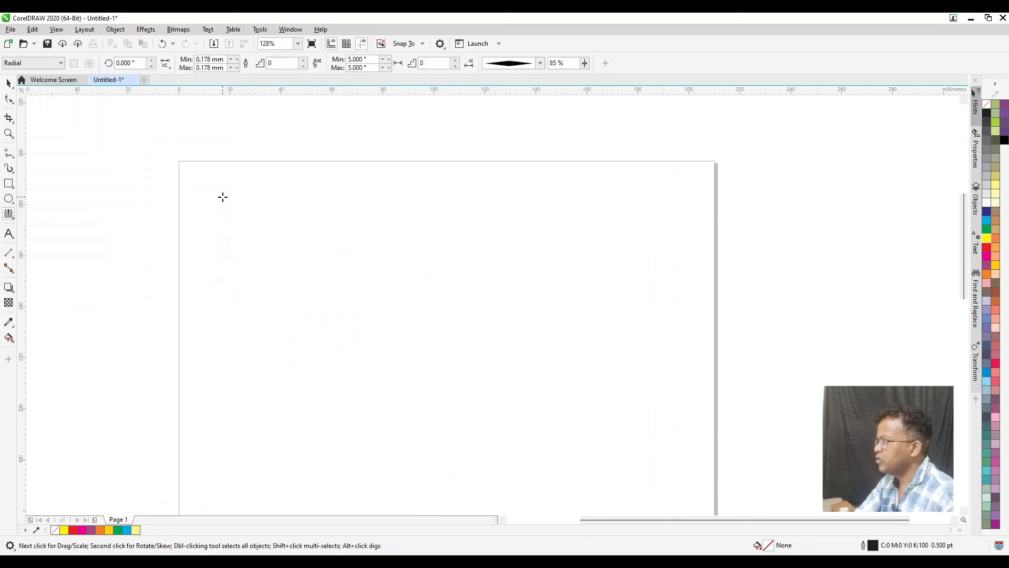
pyautogui.moveTo(241, 184); pyautogui.dragTo(316, 292)
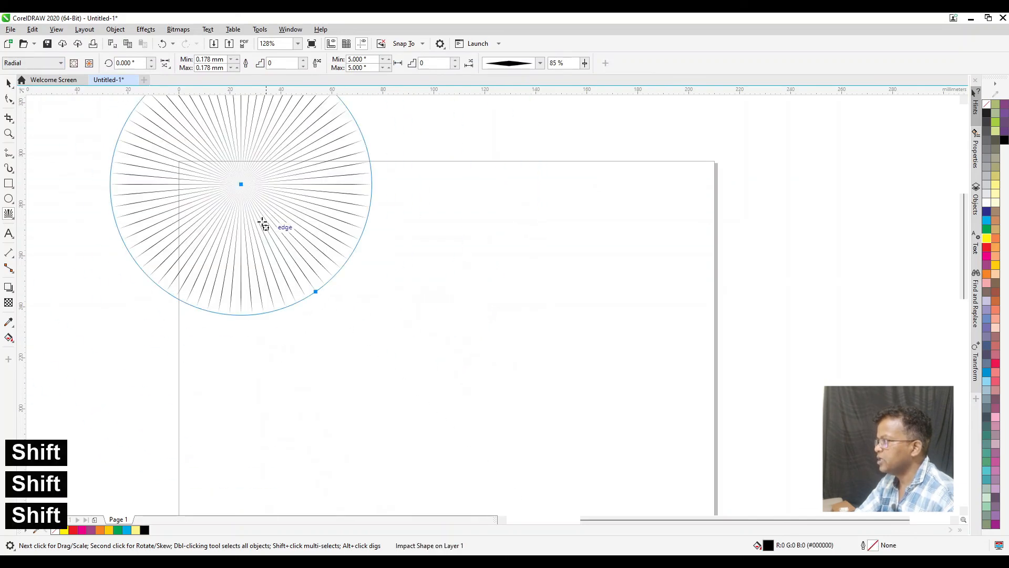
pyautogui.click(8, 82)
pyautogui.moveTo(266, 213); pyautogui.dragTo(406, 318)
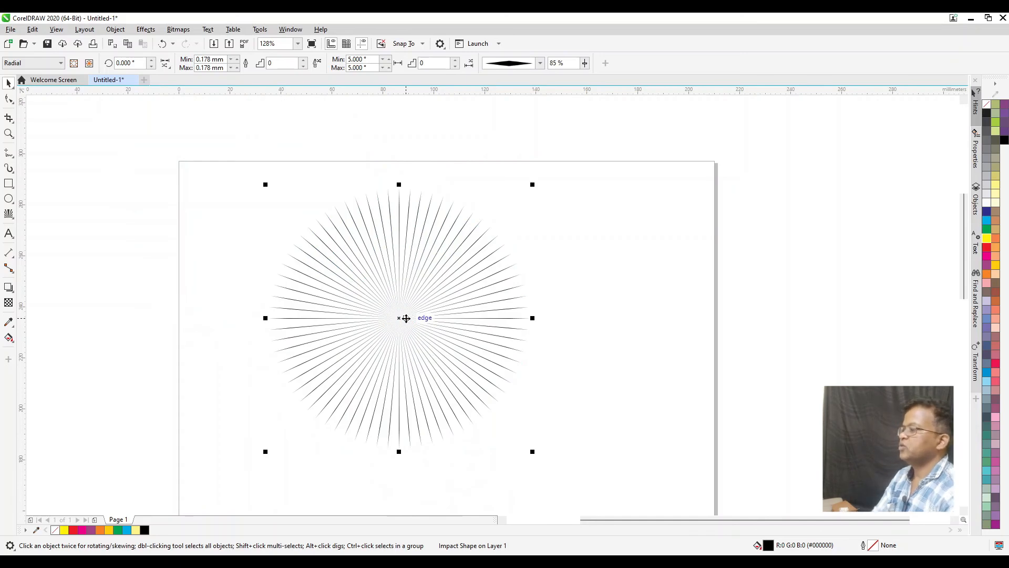
# Inspect the radial impact lines up close and delete the shape
pyautogui.scroll(5, 403, 293)
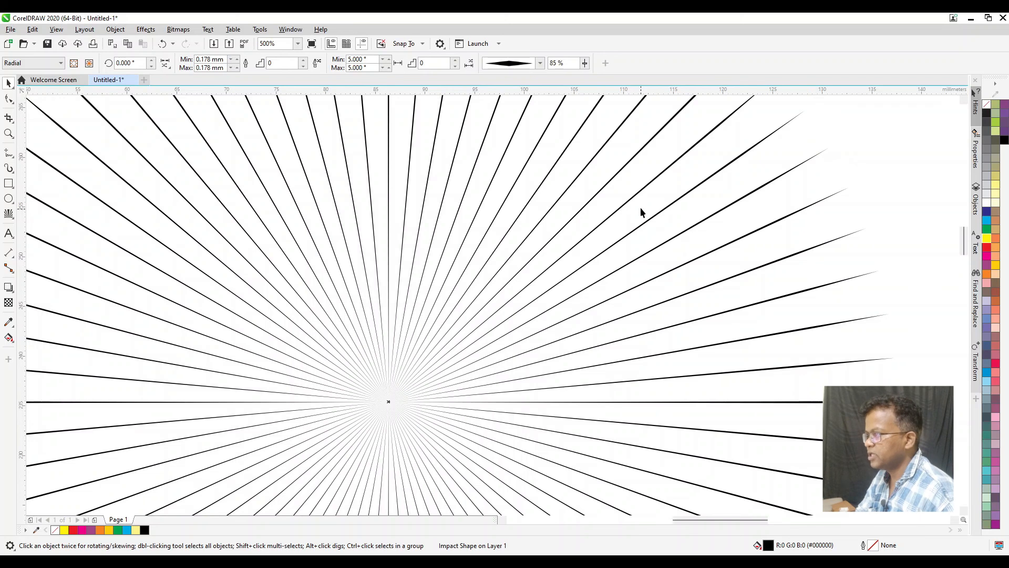
pyautogui.scroll(-5, 430, 314)
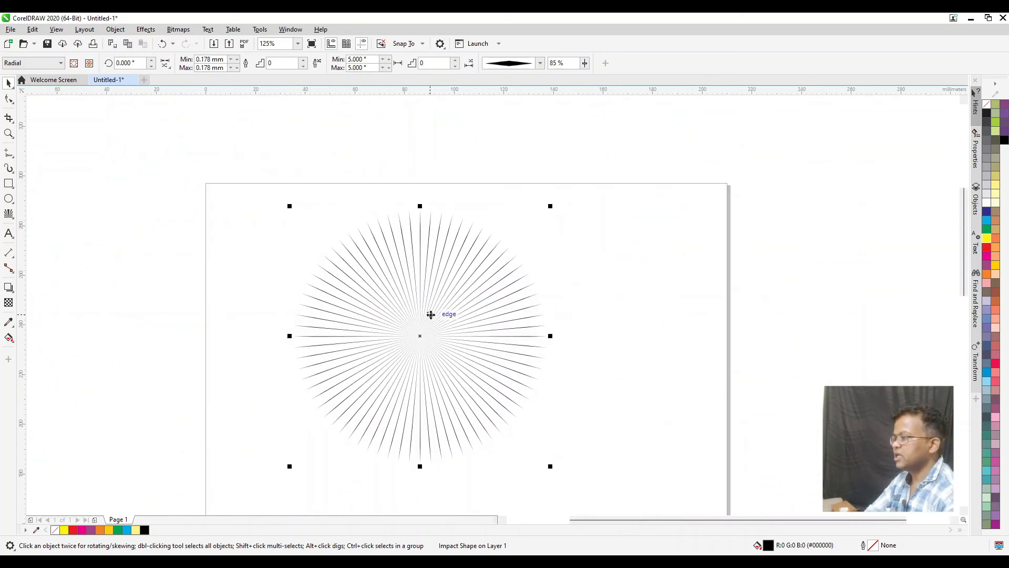
pyautogui.press('Delete')
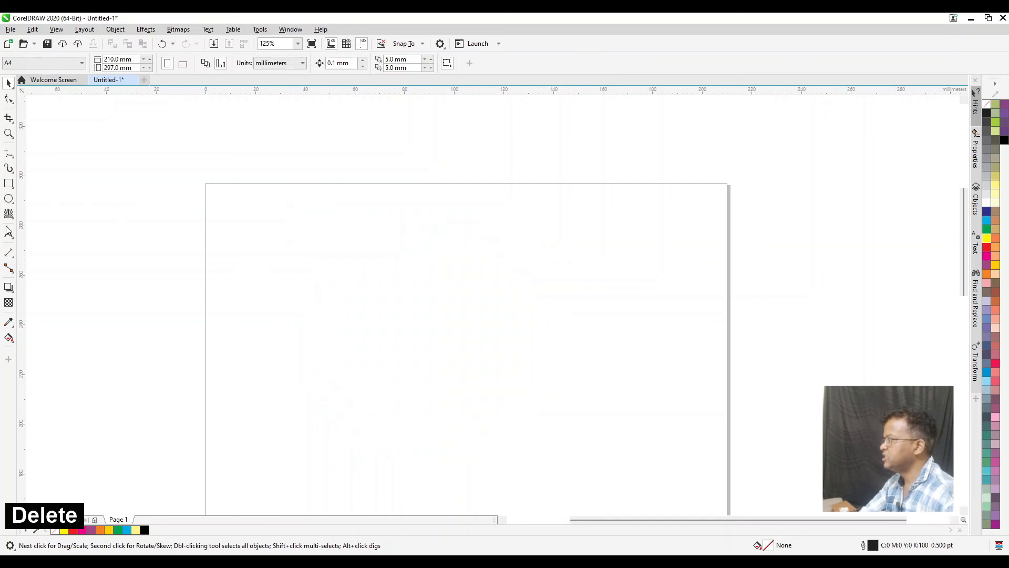
# Set the Impact tool's style to Parallel, draw a wide block of parallel lines on the page's upper part, and delete it
pyautogui.click(8, 215)
pyautogui.click(31, 63)
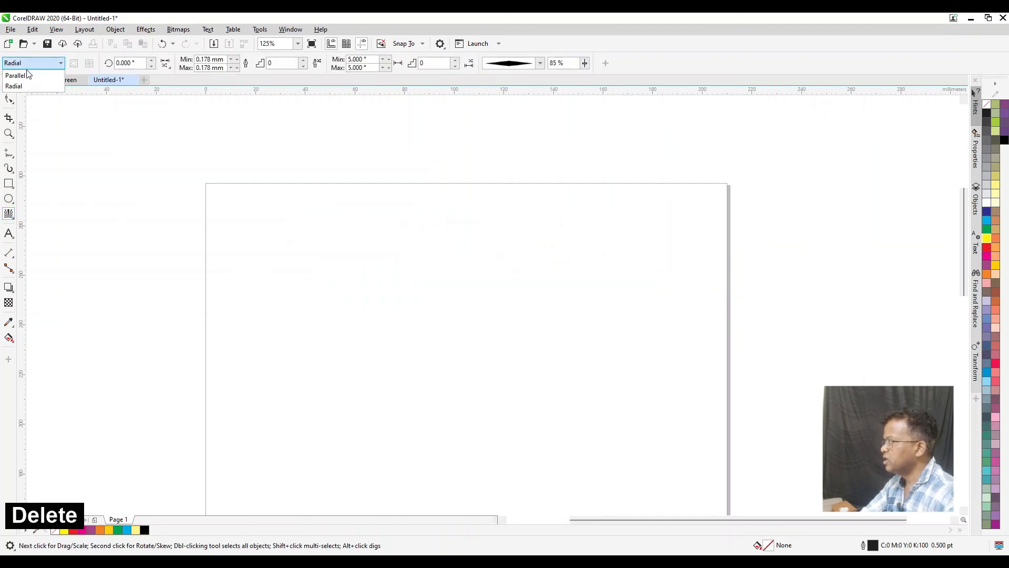
pyautogui.click(24, 76)
pyautogui.moveTo(232, 249); pyautogui.dragTo(565, 384)
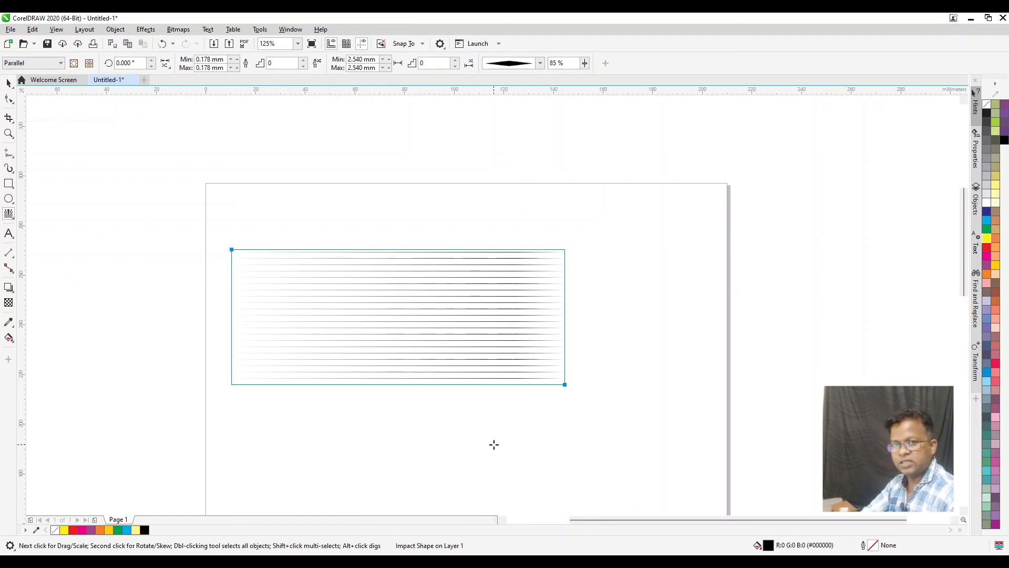
pyautogui.press('Delete')
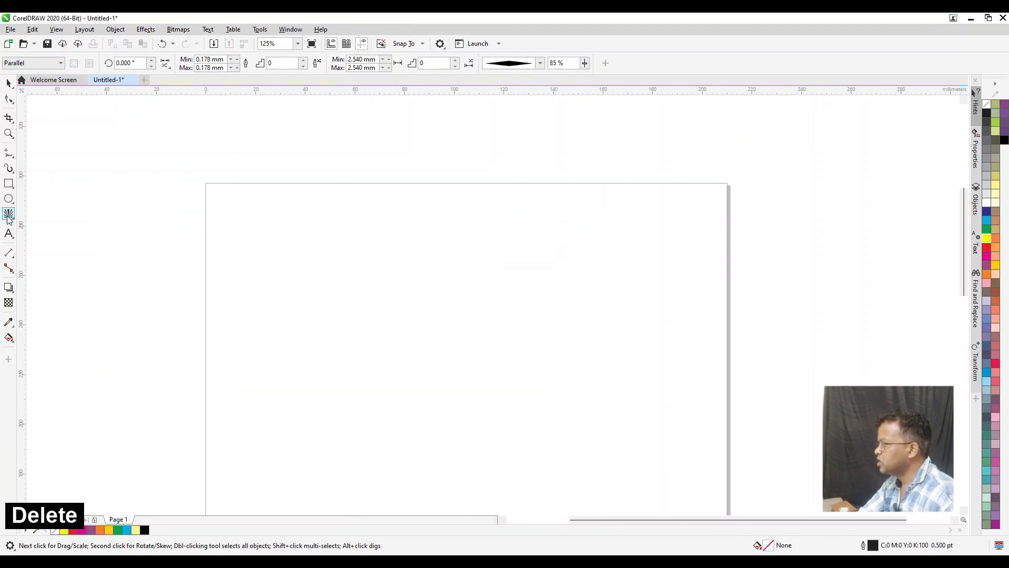
# Draw a Graph Paper grid of 5 columns and 2 rows, about 185 × 42 mm, across the page's upper part
pyautogui.click(9, 219)
pyautogui.click(58, 276)
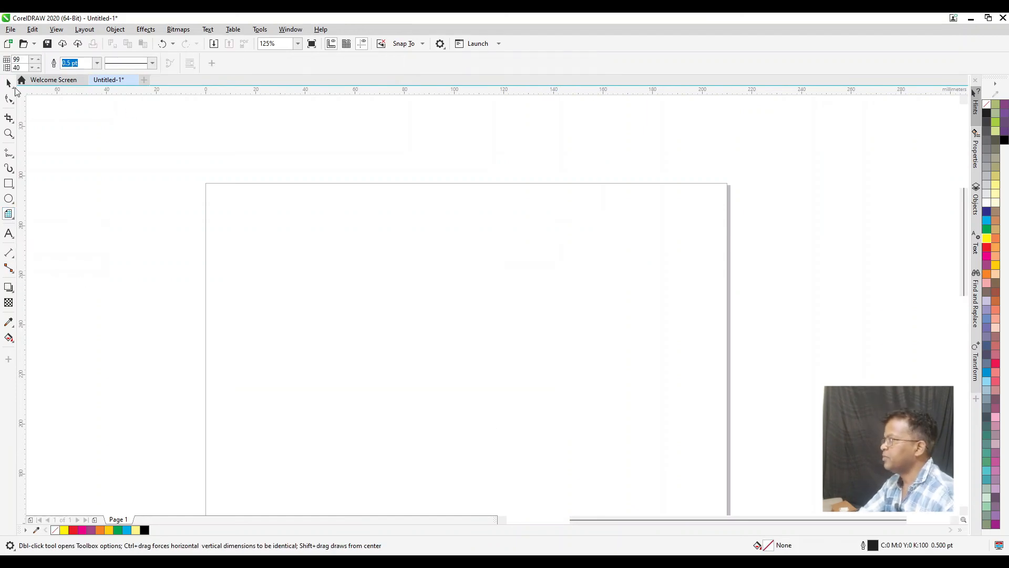
pyautogui.doubleClick(17, 60)
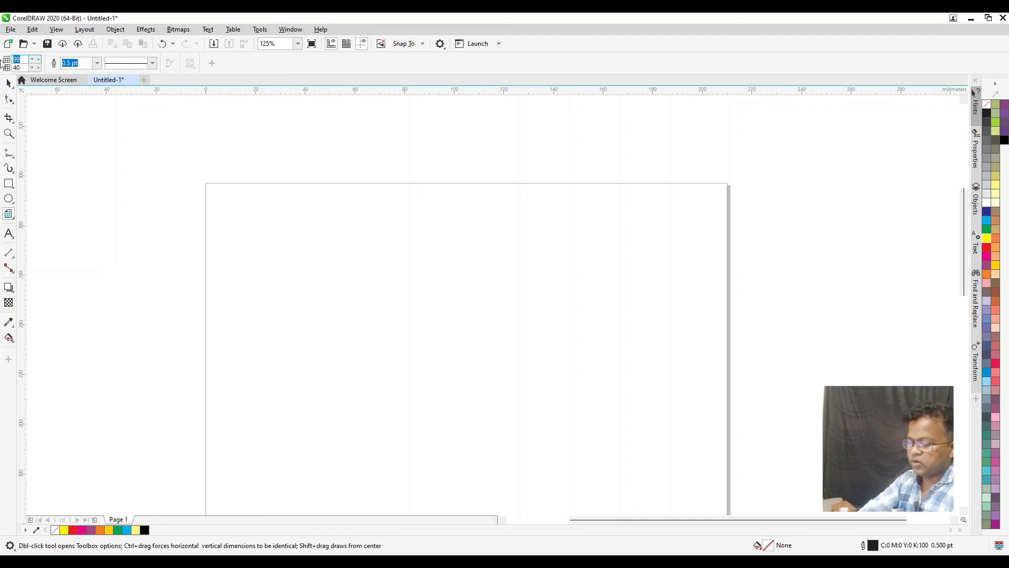
pyautogui.write('5')
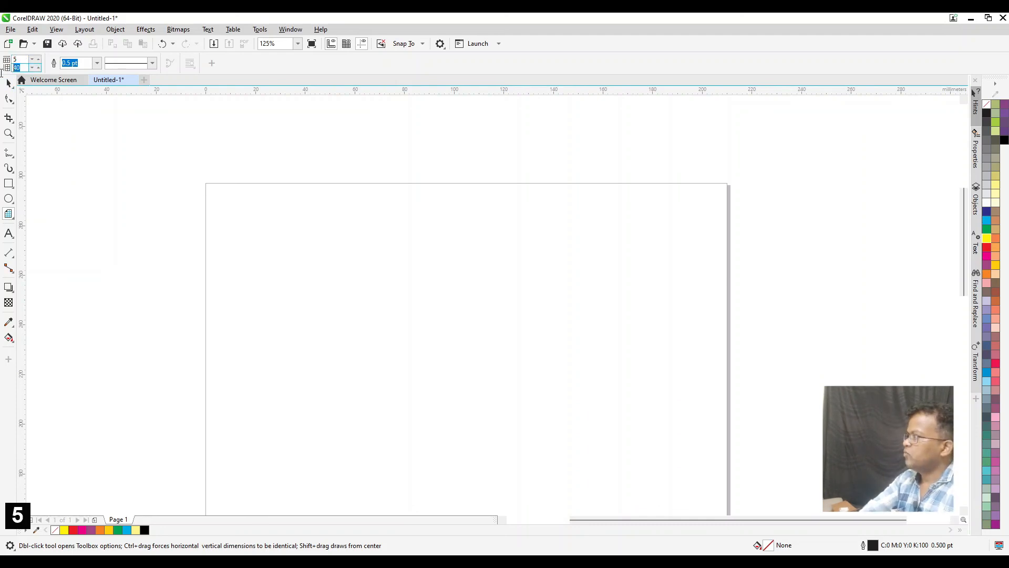
pyautogui.write('2')
pyautogui.press('Return')
pyautogui.moveTo(236, 252); pyautogui.dragTo(702, 360)
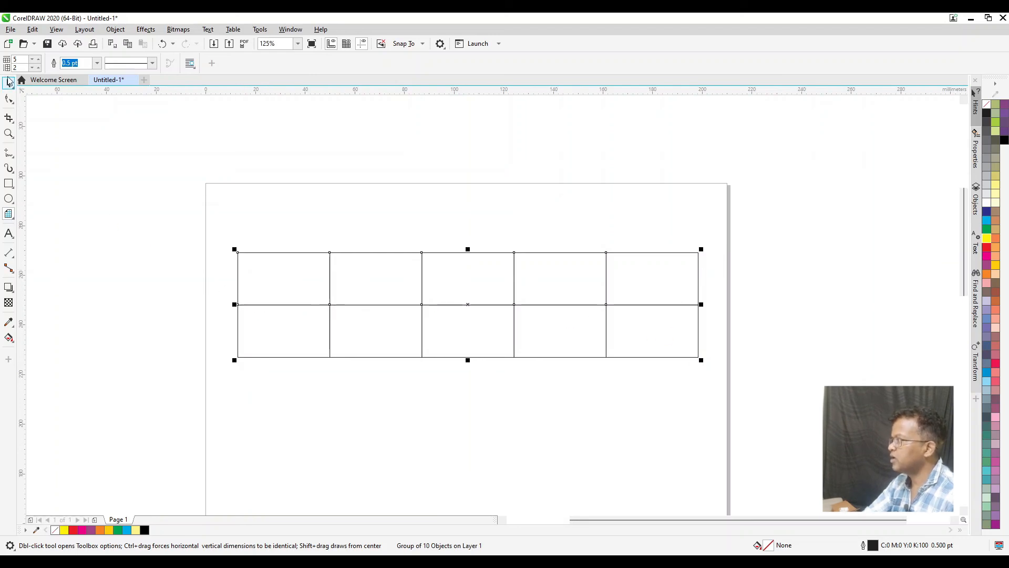
# Ungroup the 5 × 2 grid into separate rectangles
pyautogui.press('space')
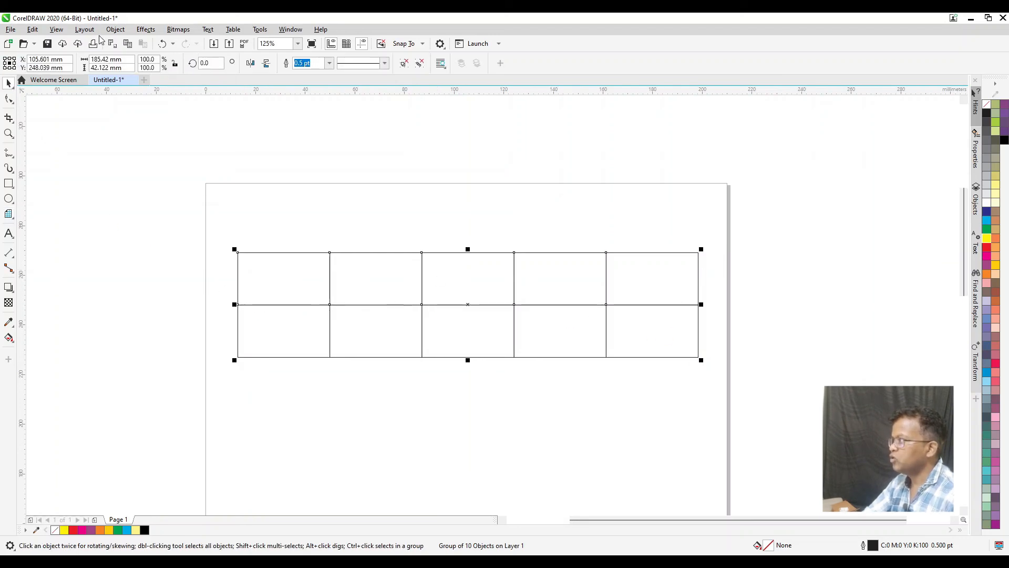
pyautogui.click(115, 29)
pyautogui.moveTo(203, 209)
pyautogui.click(284, 224)
pyautogui.click(310, 220)
# Move the ungrouped grid cells apart so they are scattered in two loose rows across the page
pyautogui.moveTo(293, 270); pyautogui.dragTo(246, 223)
pyautogui.moveTo(367, 266); pyautogui.dragTo(372, 213)
pyautogui.moveTo(370, 332); pyautogui.dragTo(379, 398)
pyautogui.moveTo(300, 352); pyautogui.dragTo(258, 381)
pyautogui.moveTo(467, 345); pyautogui.dragTo(490, 389)
pyautogui.moveTo(563, 270); pyautogui.dragTo(588, 231)
pyautogui.moveTo(668, 284); pyautogui.dragTo(708, 252)
pyautogui.moveTo(666, 342); pyautogui.dragTo(701, 408)
pyautogui.moveTo(571, 332); pyautogui.dragTo(607, 406)
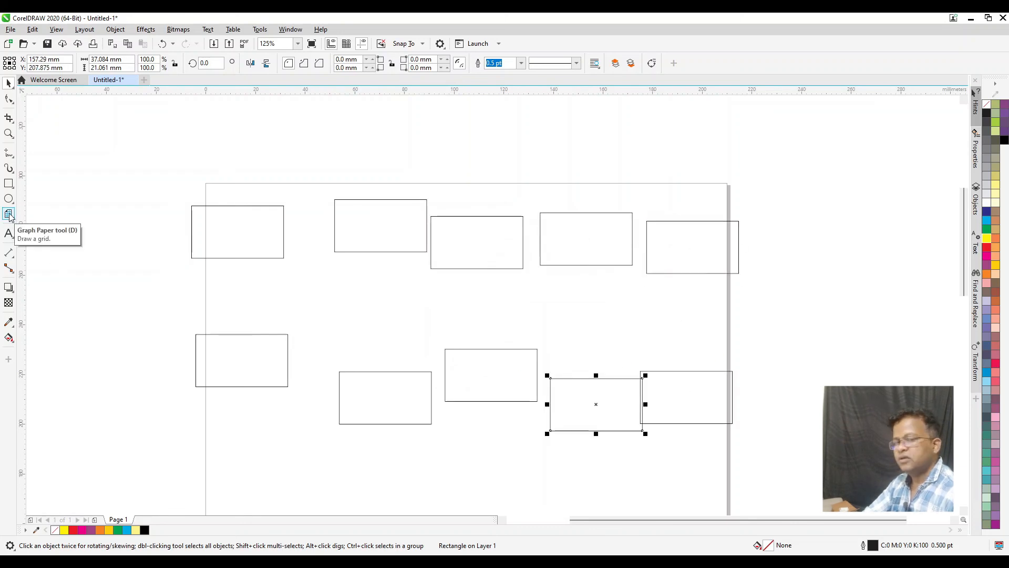
# Select all the scattered rectangles and delete them
pyautogui.click(9, 214)
pyautogui.moveTo(115, 128); pyautogui.dragTo(528, 337)
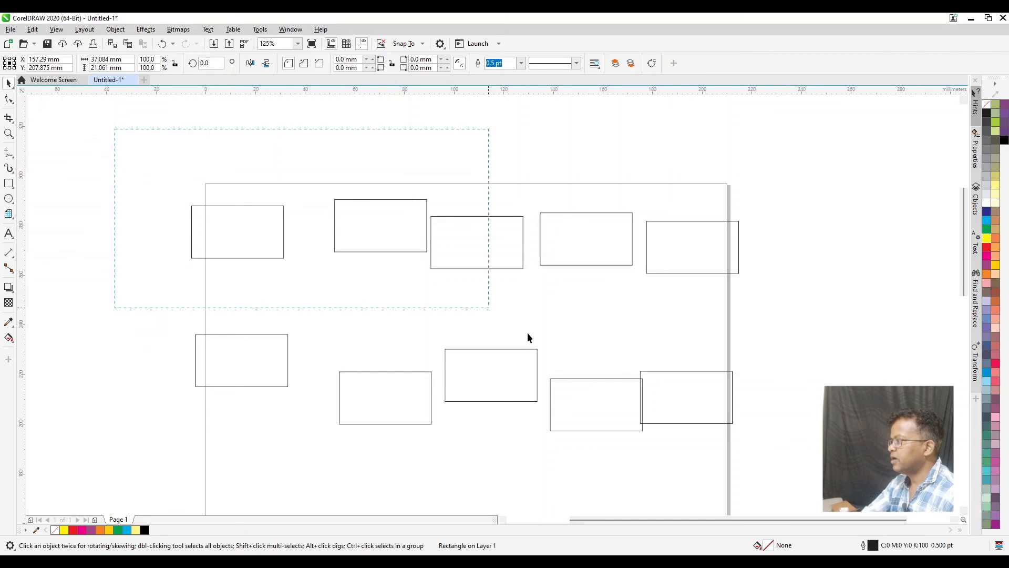
pyautogui.press('Delete')
# Draw a Graph Paper grid of 30 columns and 20 rows, about 145 × 87 mm, on the page's upper part
pyautogui.click(9, 214)
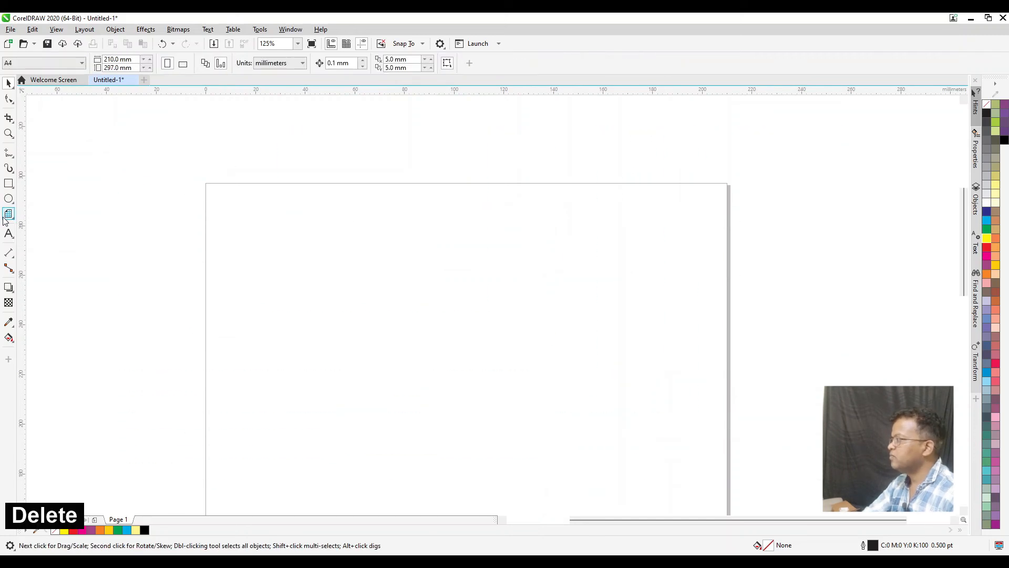
pyautogui.write('30')
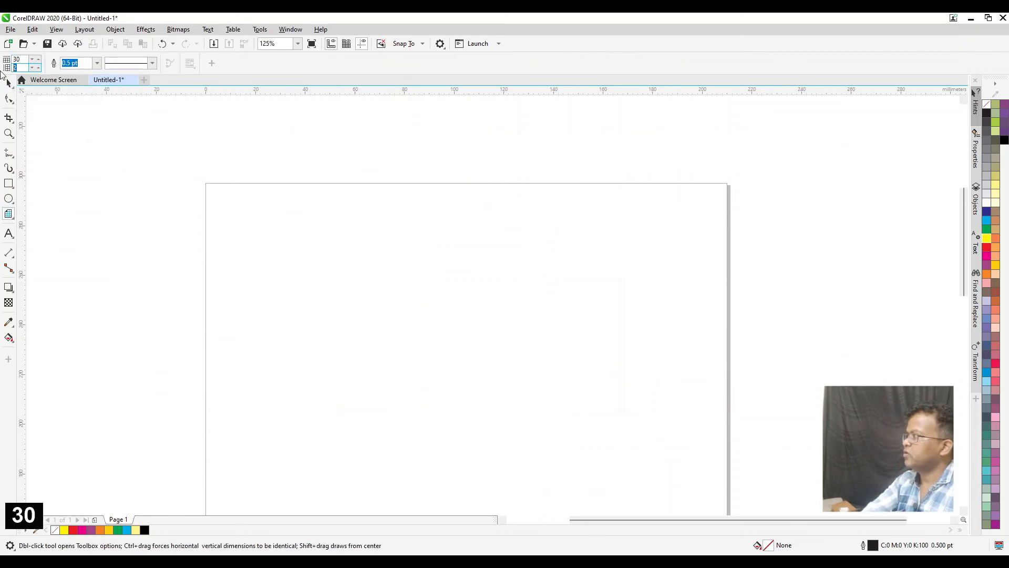
pyautogui.write('20')
pyautogui.press('Return')
pyautogui.moveTo(252, 212); pyautogui.dragTo(605, 425)
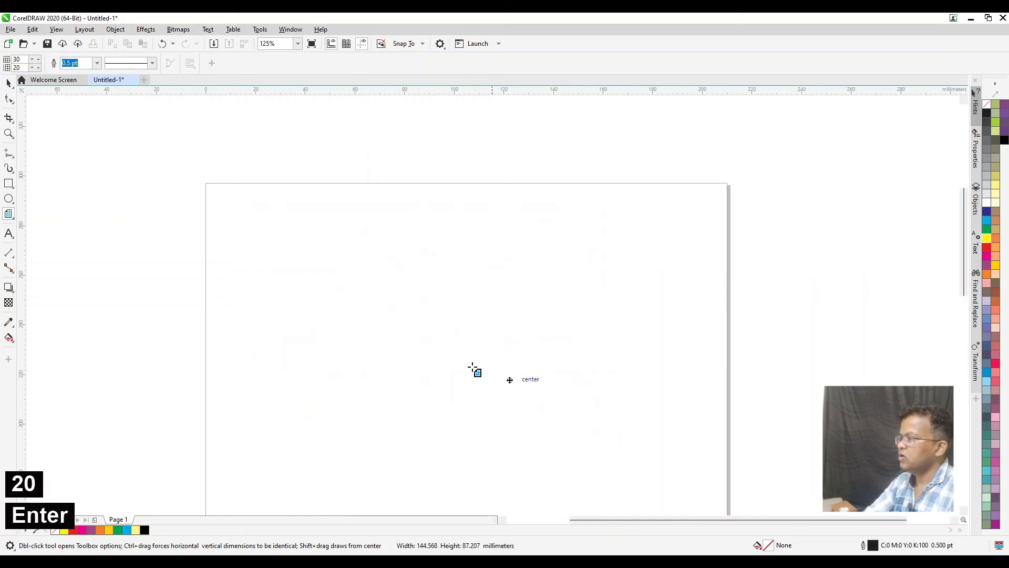
# Resize the 30 × 20 grid to 100 mm wide and 100 mm high
pyautogui.click(9, 83)
pyautogui.click(209, 183)
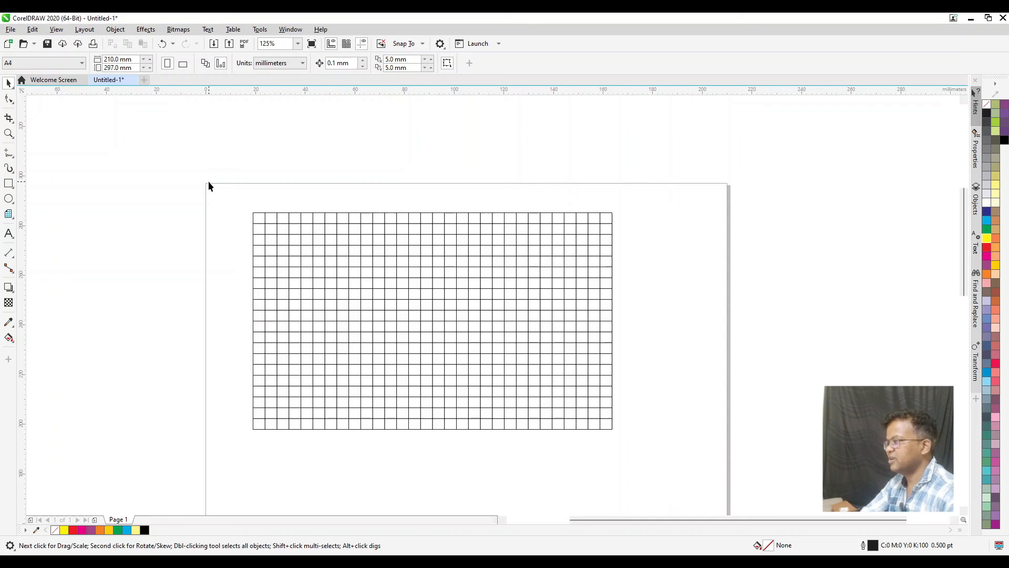
pyautogui.click(315, 318)
pyautogui.moveTo(114, 58); pyautogui.dragTo(89, 68)
pyautogui.write('10')
pyautogui.press('Return')
pyautogui.write('100')
pyautogui.press('Return')
pyautogui.write('100')
pyautogui.press('Return')
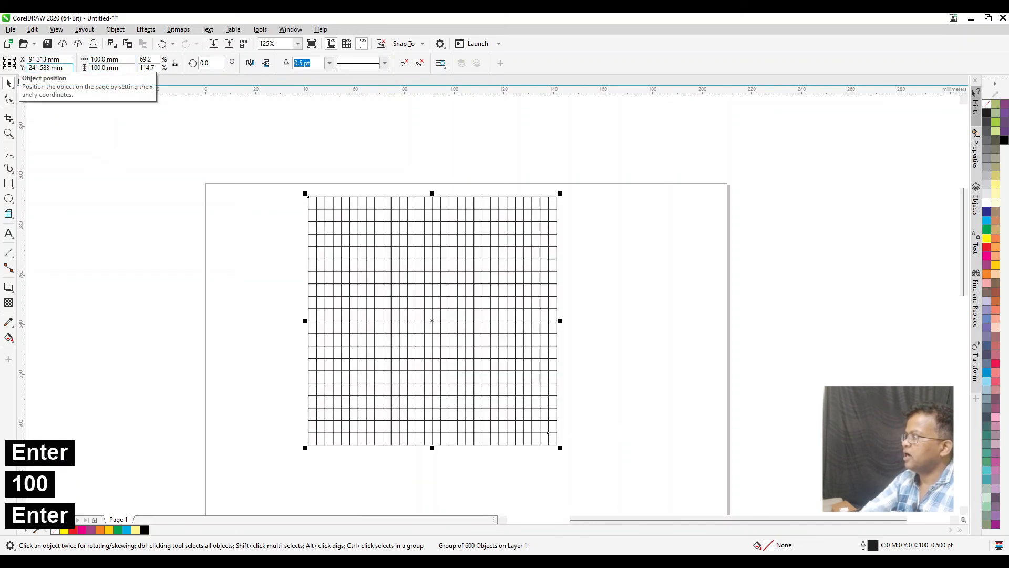
# Move the resized grid closer to the page's left edge and delete it
pyautogui.moveTo(391, 288); pyautogui.dragTo(295, 300)
pyautogui.press('Delete')
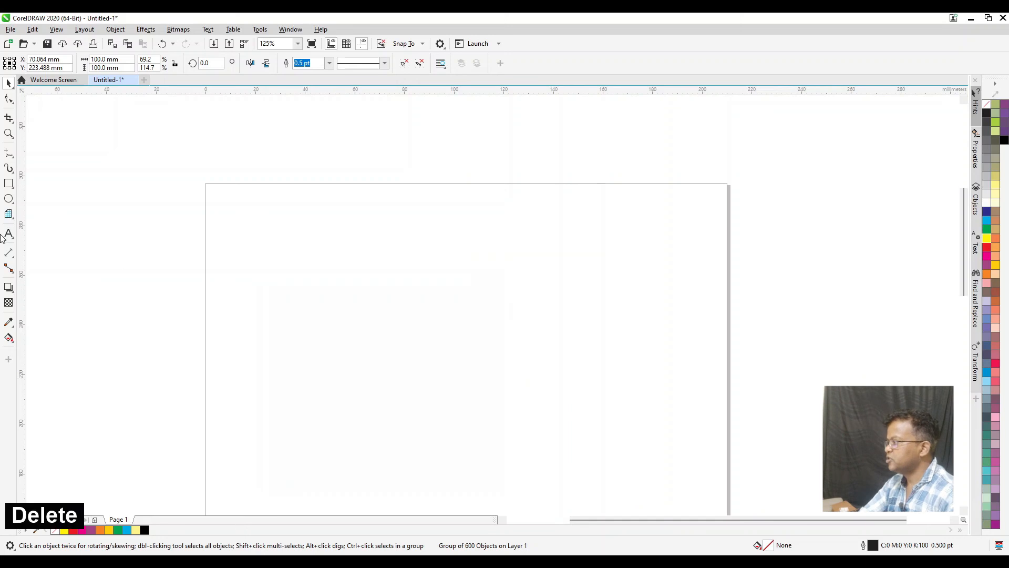